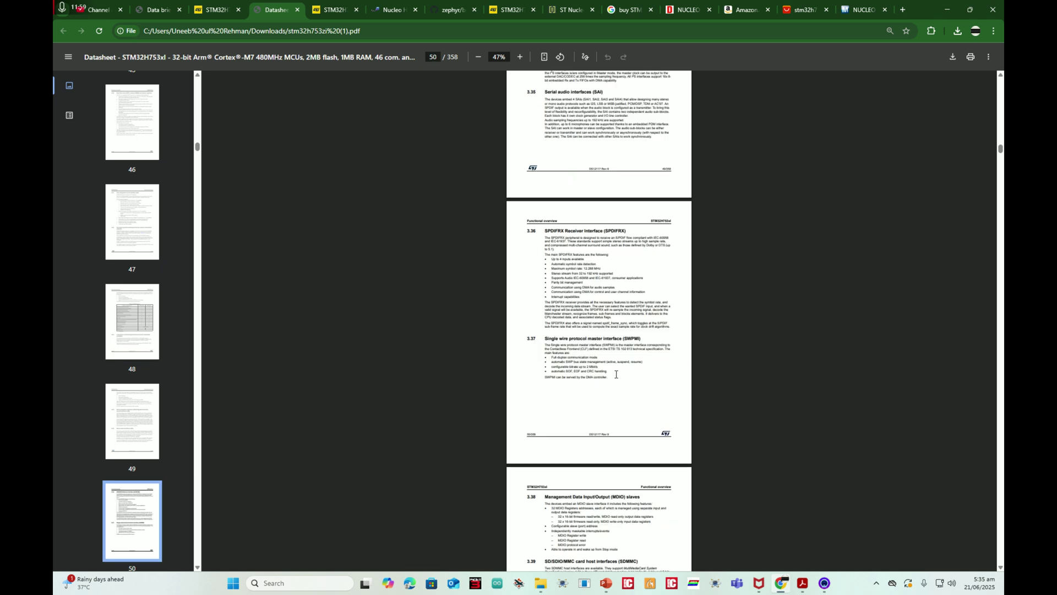
Find the Pin descriptions section on datasheet page 55 and enlarge Figure 4, the LQFP100 pinout
scroll(616, 377, "down", 5)
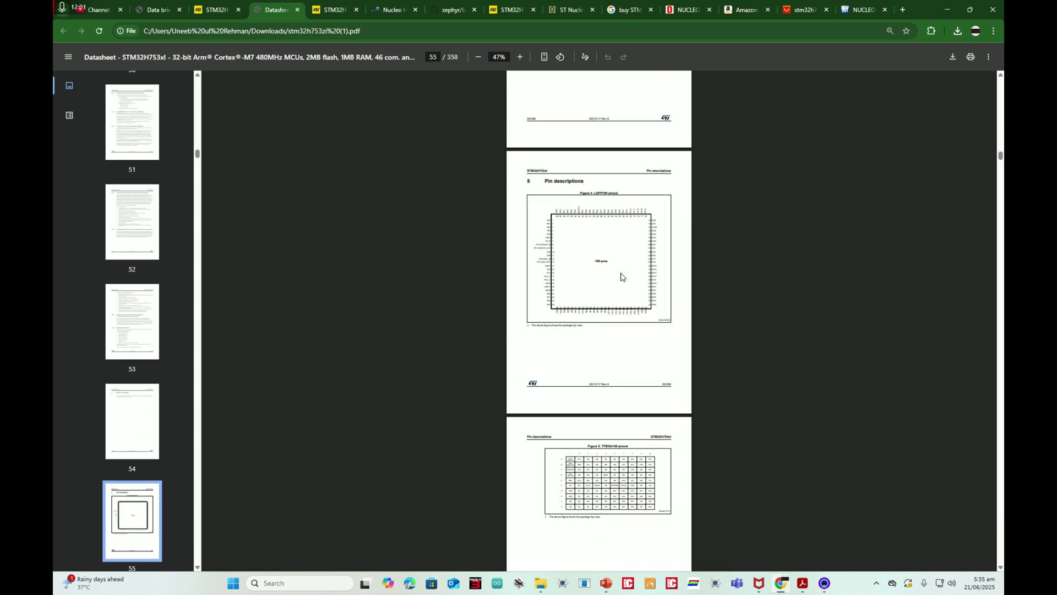
scroll(620, 281, "up", 10, "ctrl")
scroll(569, 295, "down", 2)
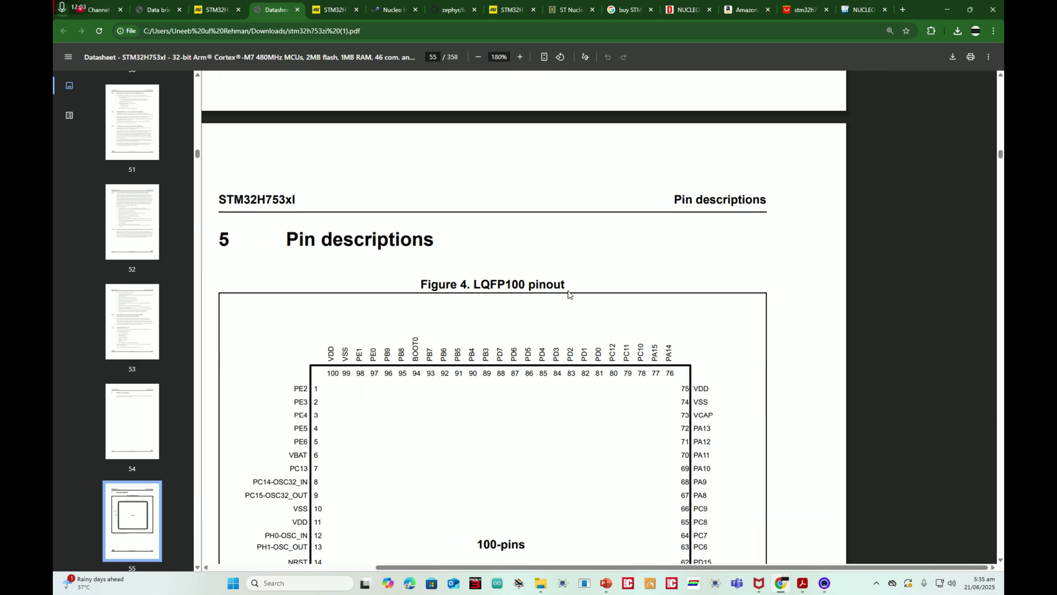
scroll(578, 280, "left", 2)
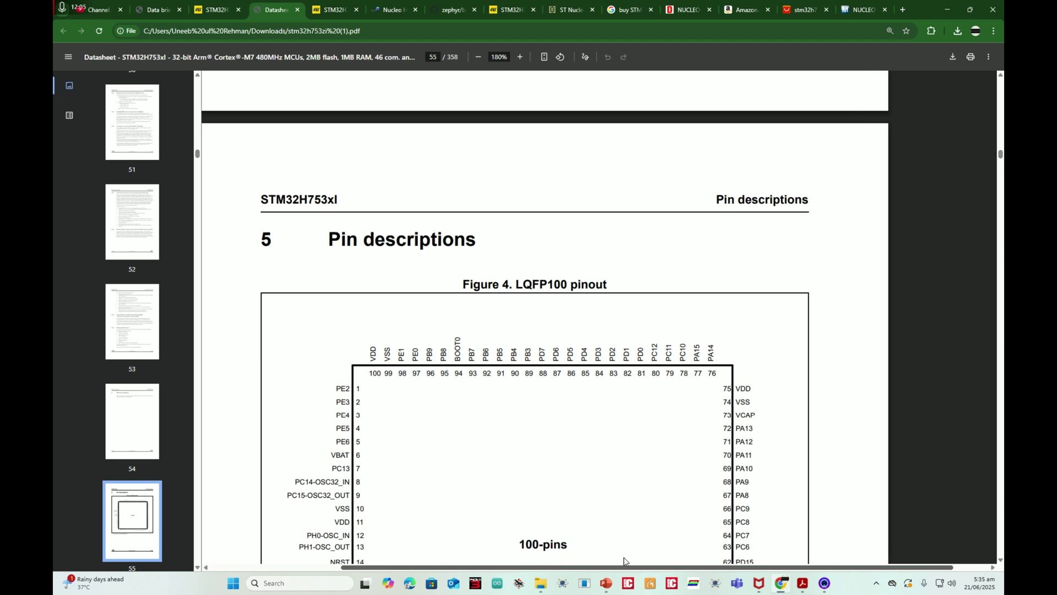
scroll(589, 293, "down", 2)
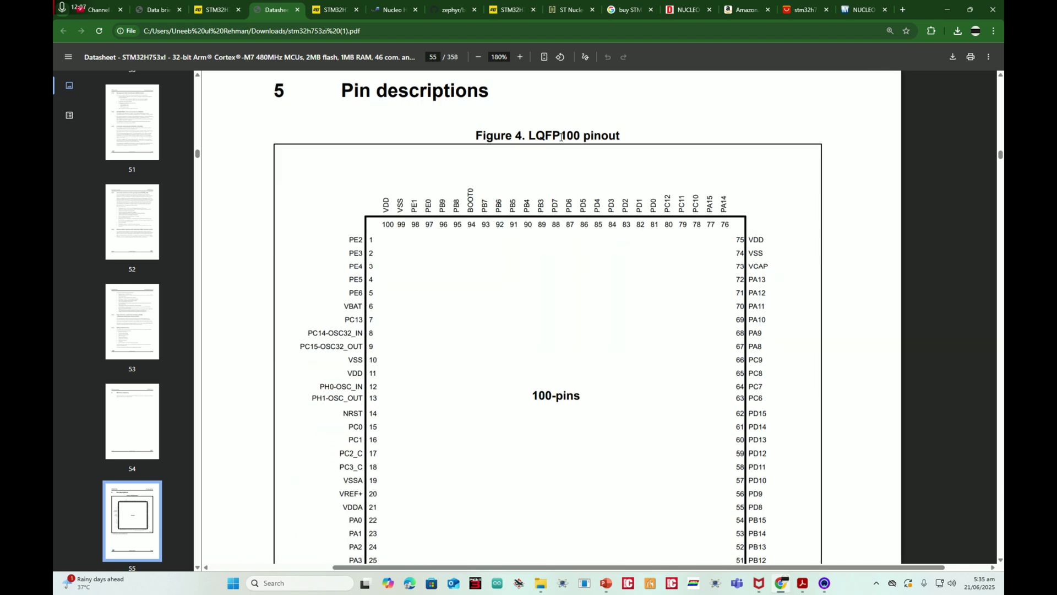
left_click_drag(564, 136, 579, 135)
Find Figure 6 on datasheet page 57 and highlight its "LQFP144 pinout" title
scroll(568, 138, "down", 10)
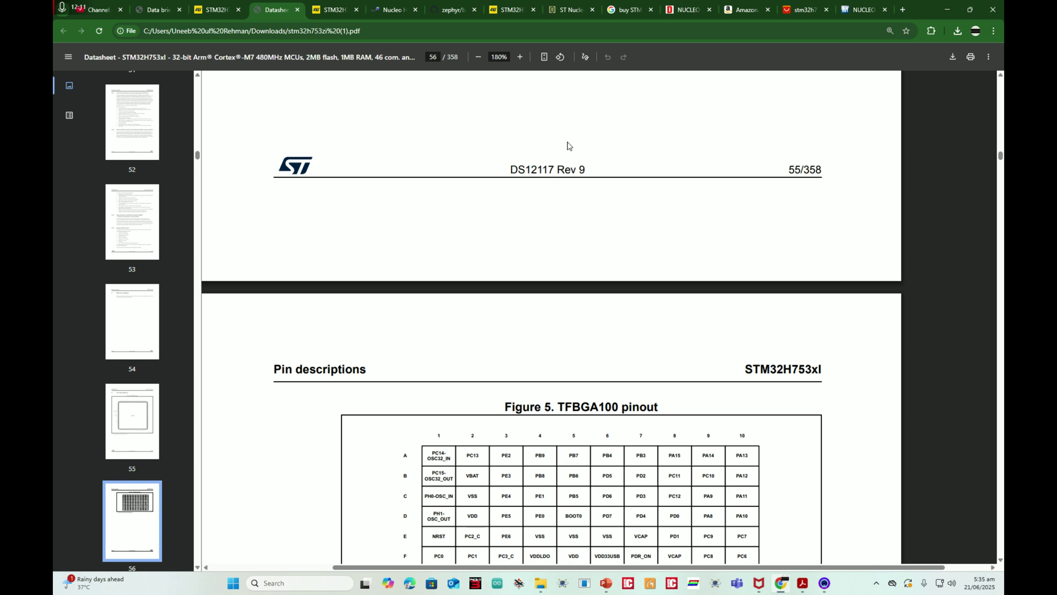
scroll(567, 147, "down", 15)
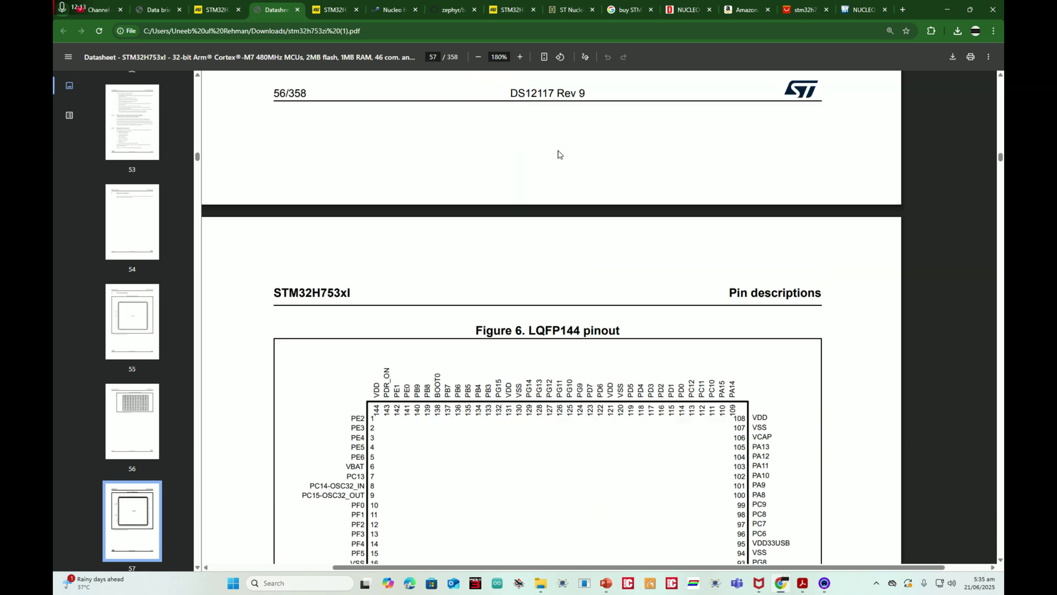
scroll(290, 141, "down", 1)
left_click_drag(283, 143, 327, 140)
left_click(353, 142)
scroll(346, 148, "up", 3)
scroll(556, 185, "down", 2)
scroll(557, 185, "up", 1)
left_click_drag(630, 151, 672, 194)
Inspect the 144-pin package diagram, enlarging the pin column that starts at pin 1
scroll(649, 217, "down", 2)
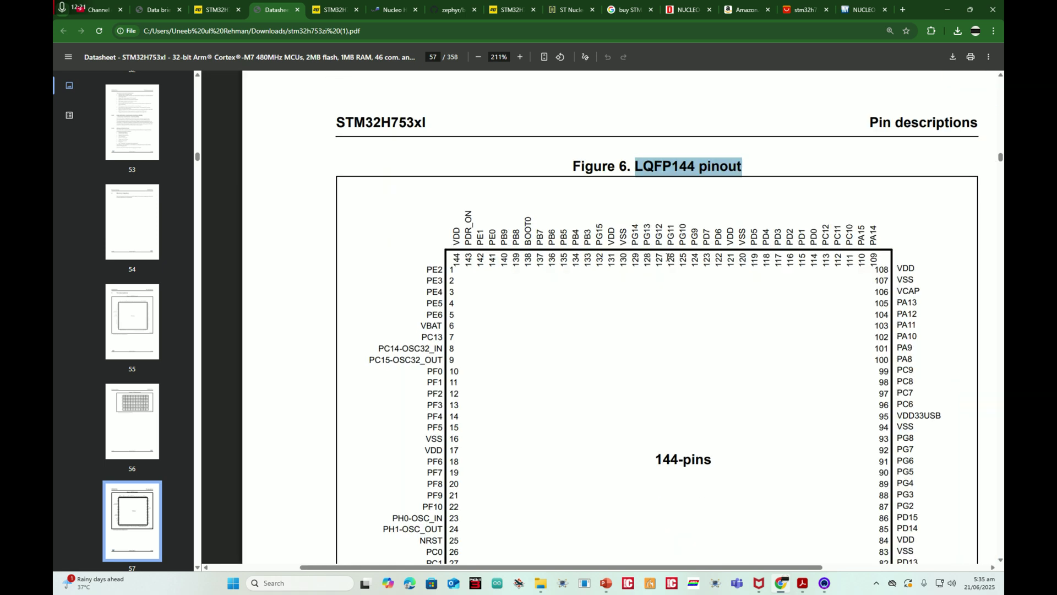
scroll(782, 325, "down", 5)
scroll(781, 325, "up", 1)
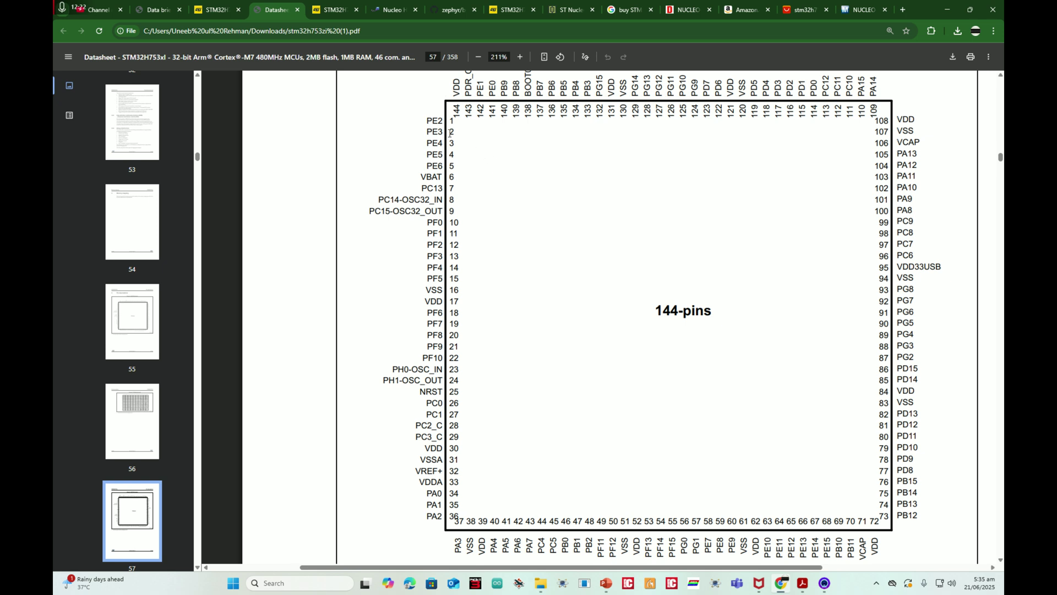
scroll(461, 133, "up", 3)
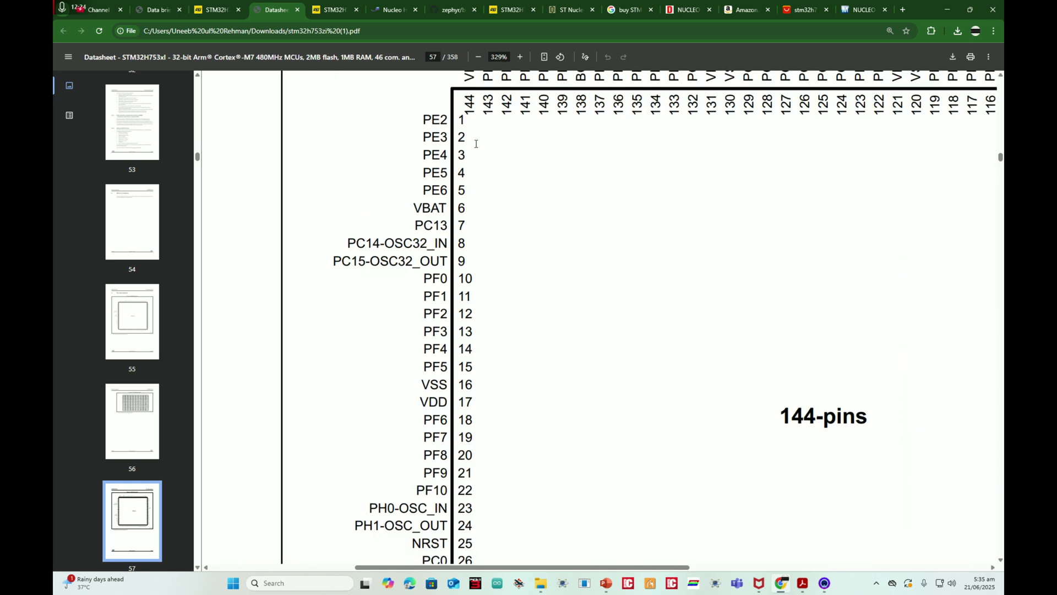
Switch to the "intro to STM32h753zi 144 Nucleo board" PowerPoint, present the board photos on slide 4, and return to the datasheet
mouse_move(606, 582)
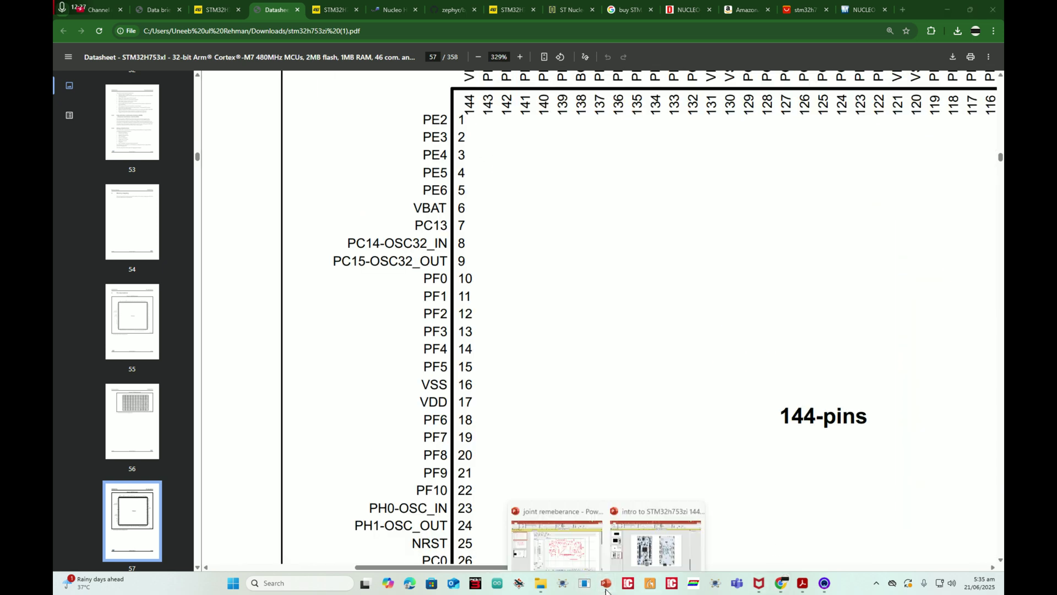
left_click(617, 557)
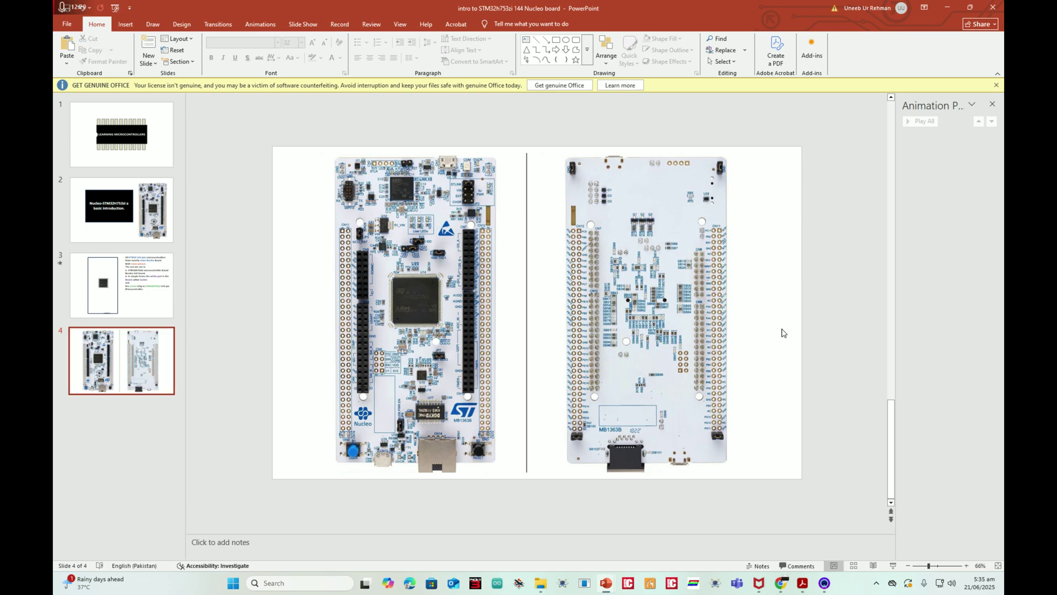
key("shift+F5")
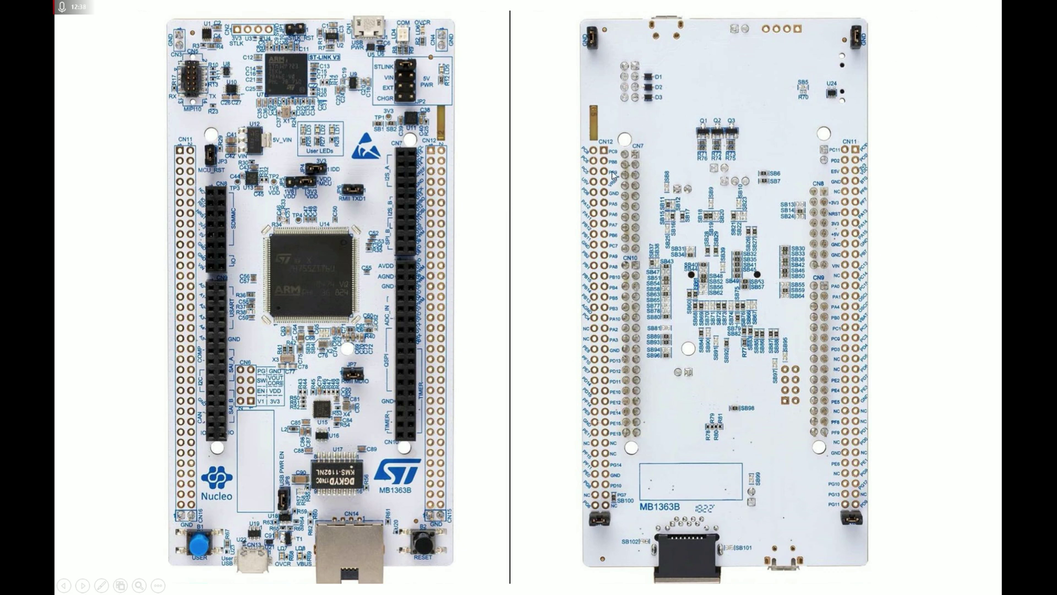
key("Escape")
key("alt+Tab")
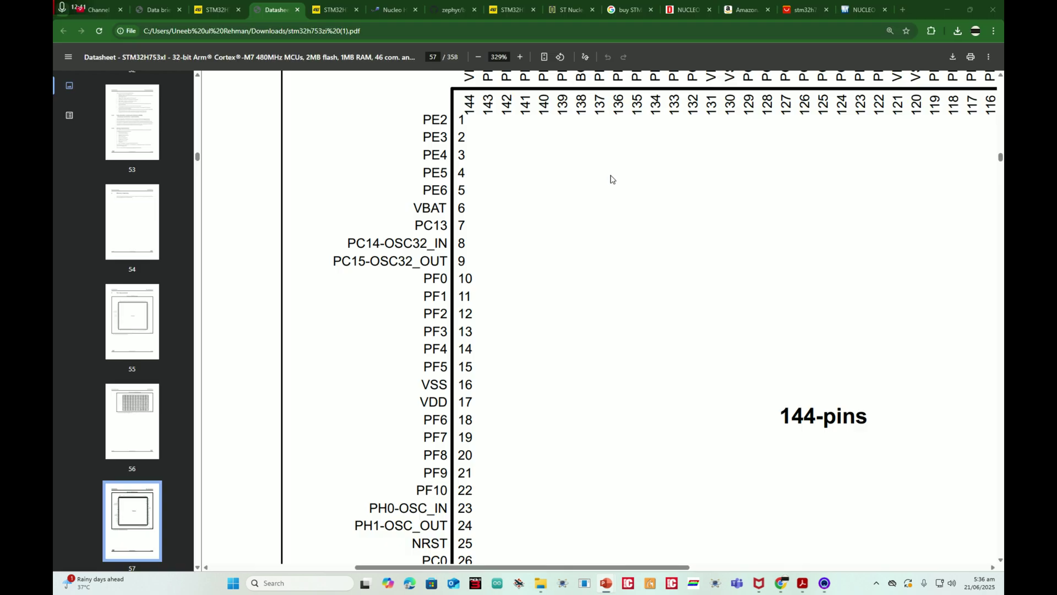
Examine the bottom, right and top pin rows of the LQFP144 diagram, coming back around to pin 1
scroll(501, 266, "down", 6)
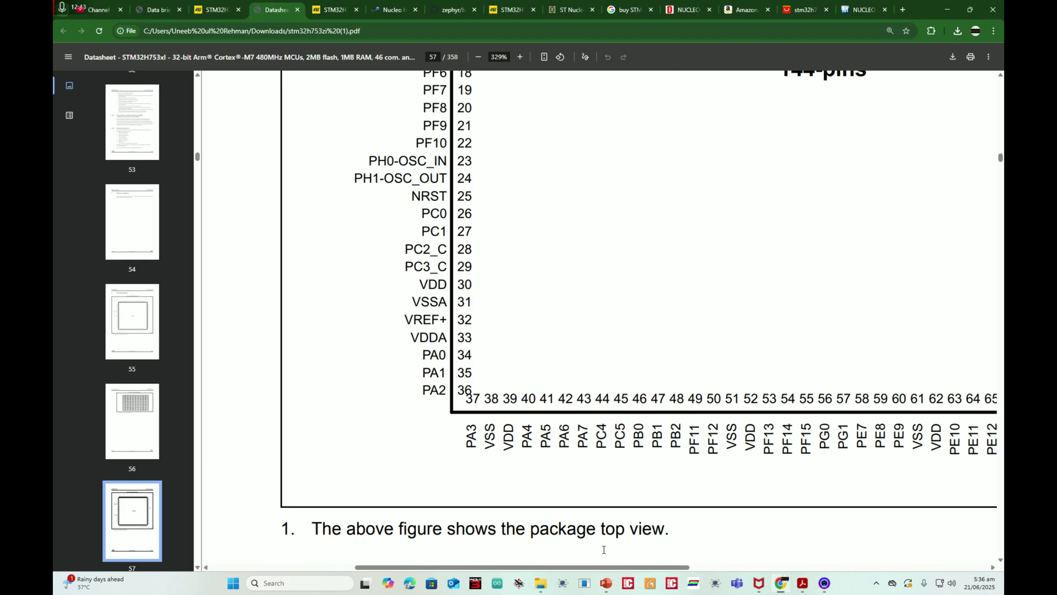
scroll(601, 551, "right", 10)
scroll(741, 427, "left", 4)
scroll(741, 428, "up", 8)
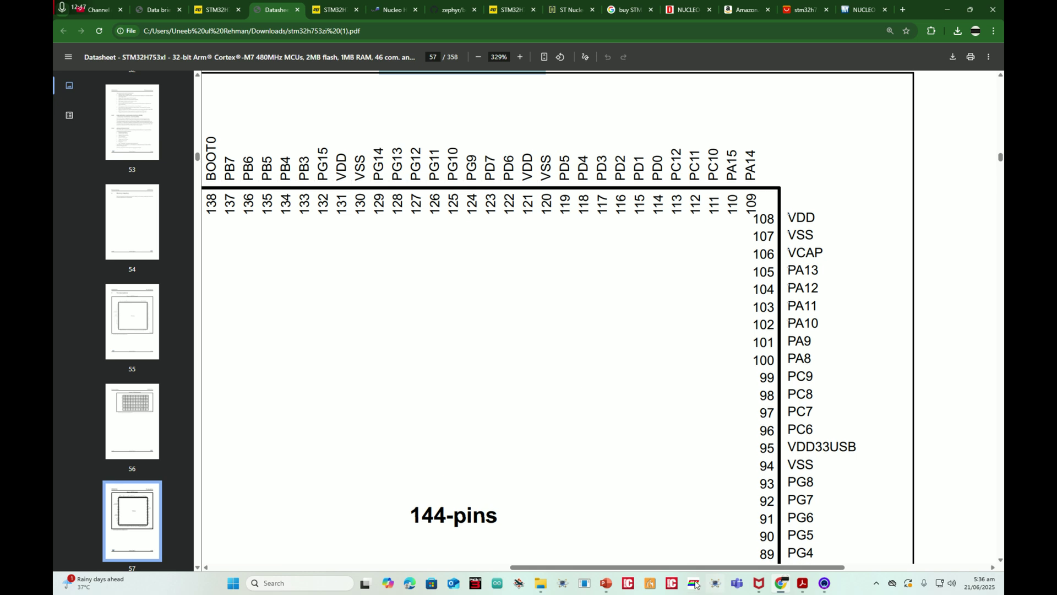
scroll(631, 556, "left", 4)
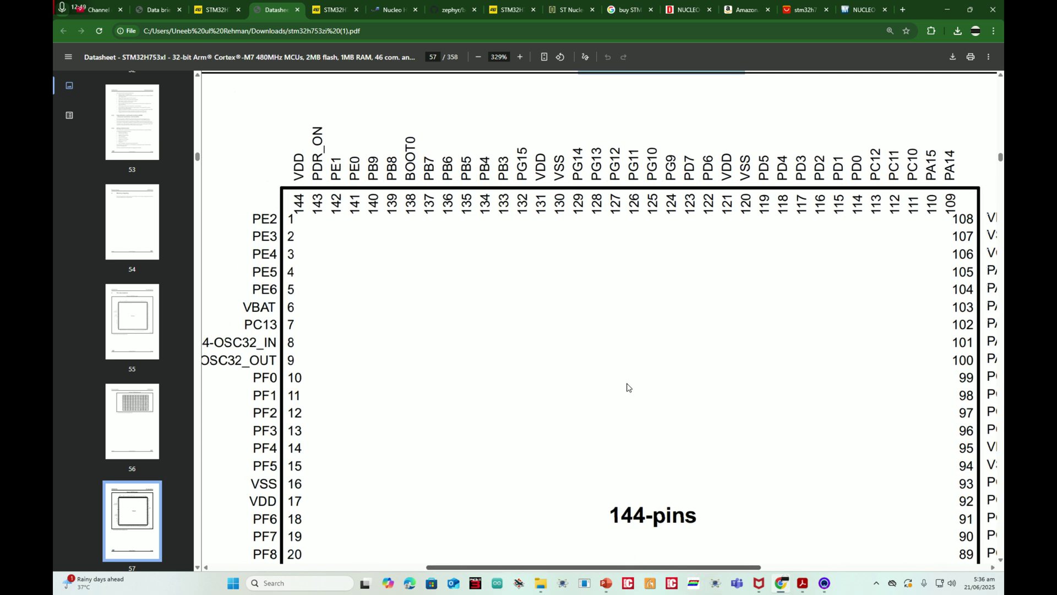
scroll(631, 331, "down", 2)
scroll(465, 253, "down", 3)
scroll(421, 193, "up", 3)
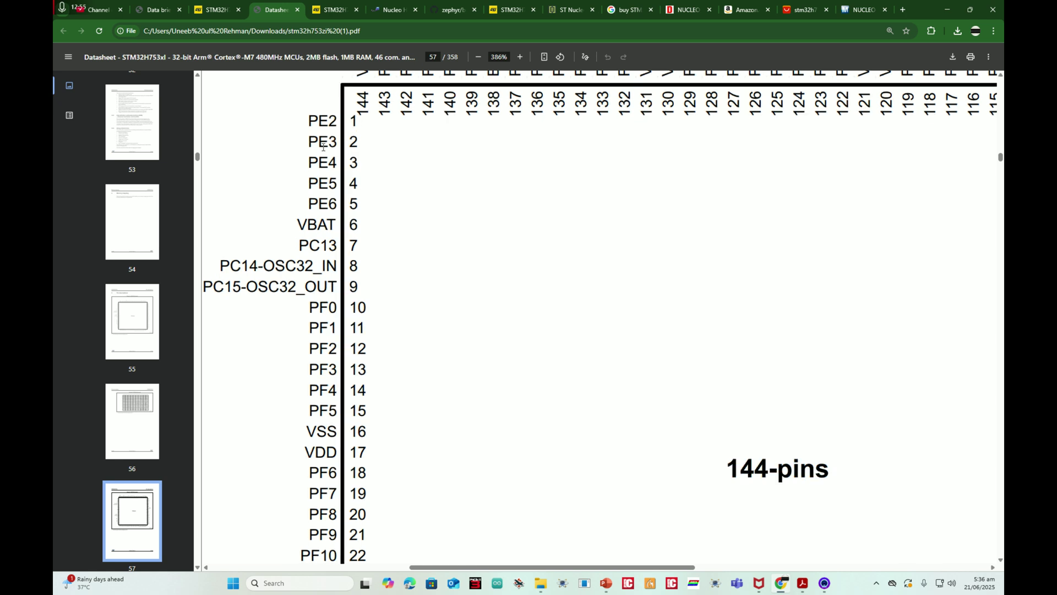
Trace the LQFP144 pin numbering around the whole package, from pin 1 to pin 144
scroll(325, 147, "down", 2)
scroll(319, 229, "down", 8)
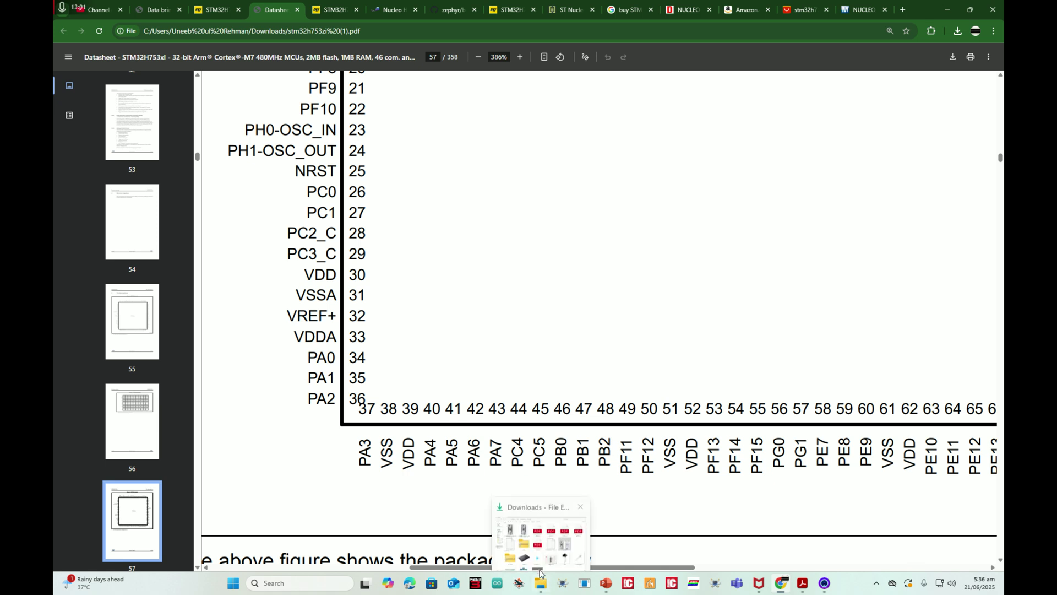
left_click_drag(461, 568, 667, 570)
scroll(637, 371, "up", 2)
scroll(637, 371, "up", 8)
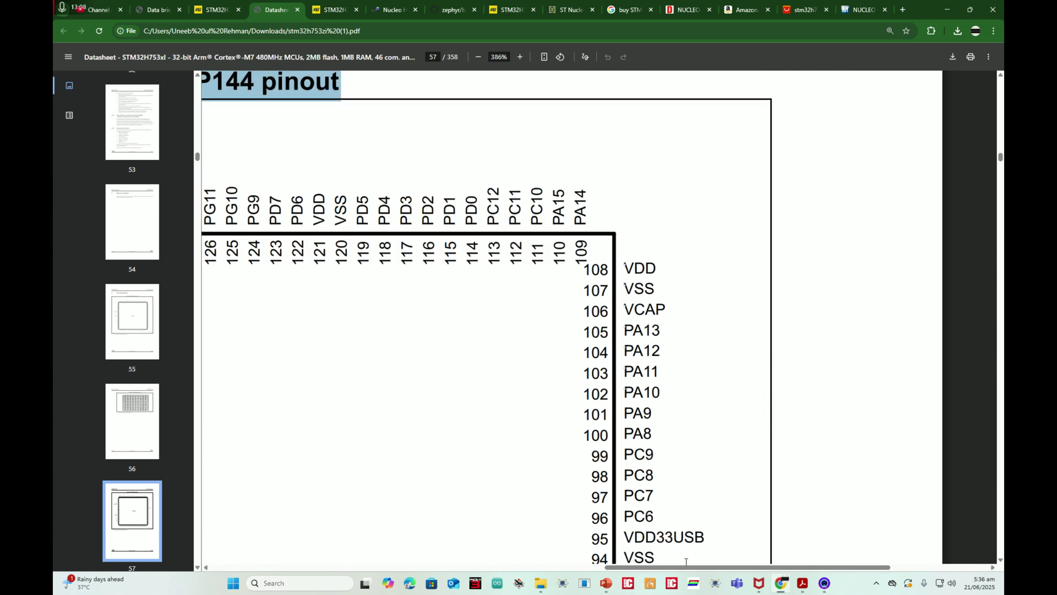
left_click_drag(686, 570, 515, 571)
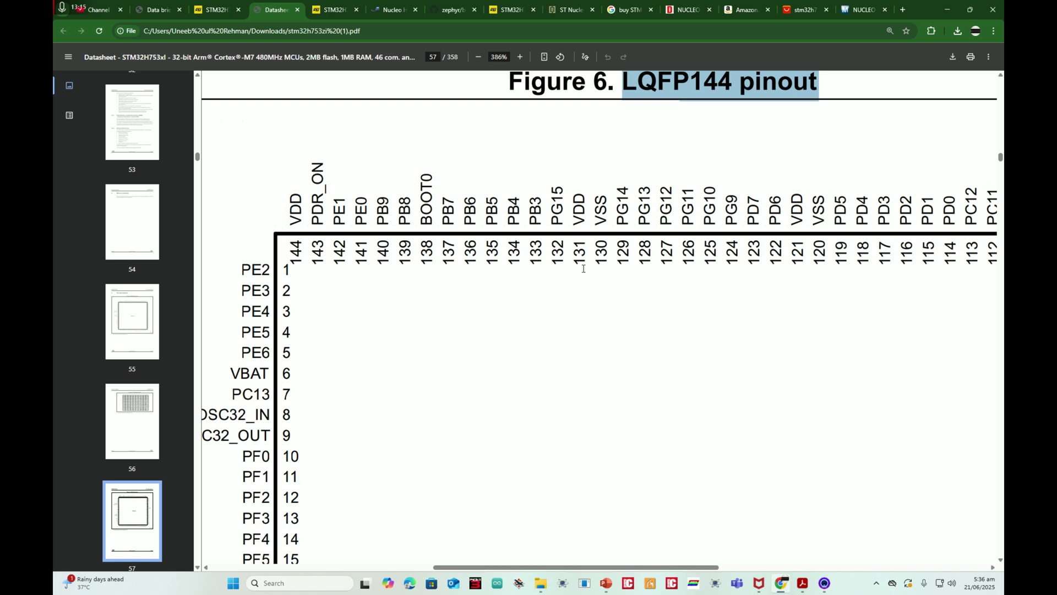
Review the pin names on the package's left side, from PE2 at pin 1 down to PA2 at pin 36
scroll(653, 209, "down", 4)
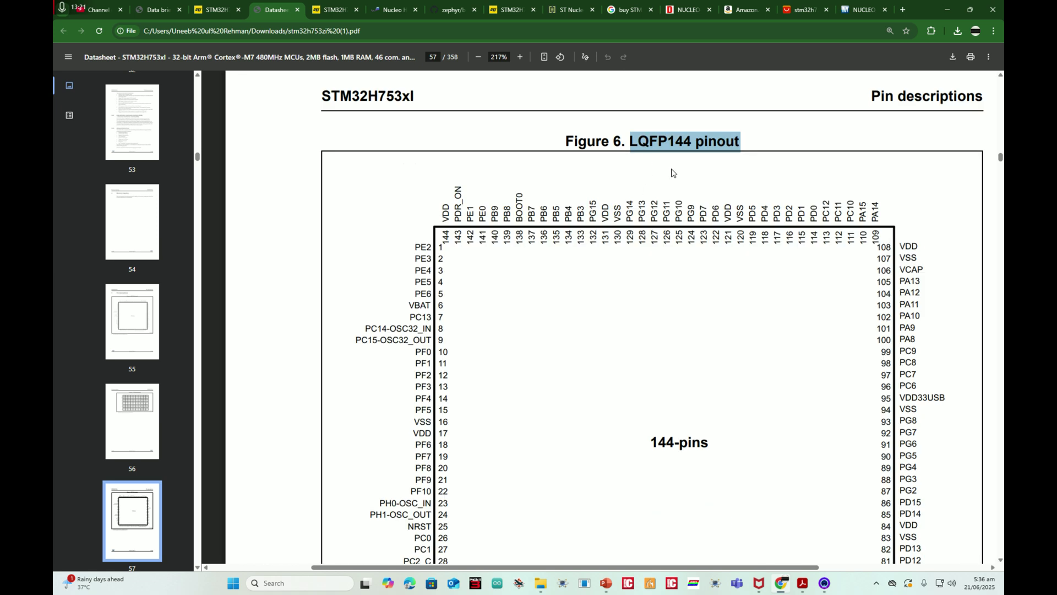
scroll(407, 268, "up", 4)
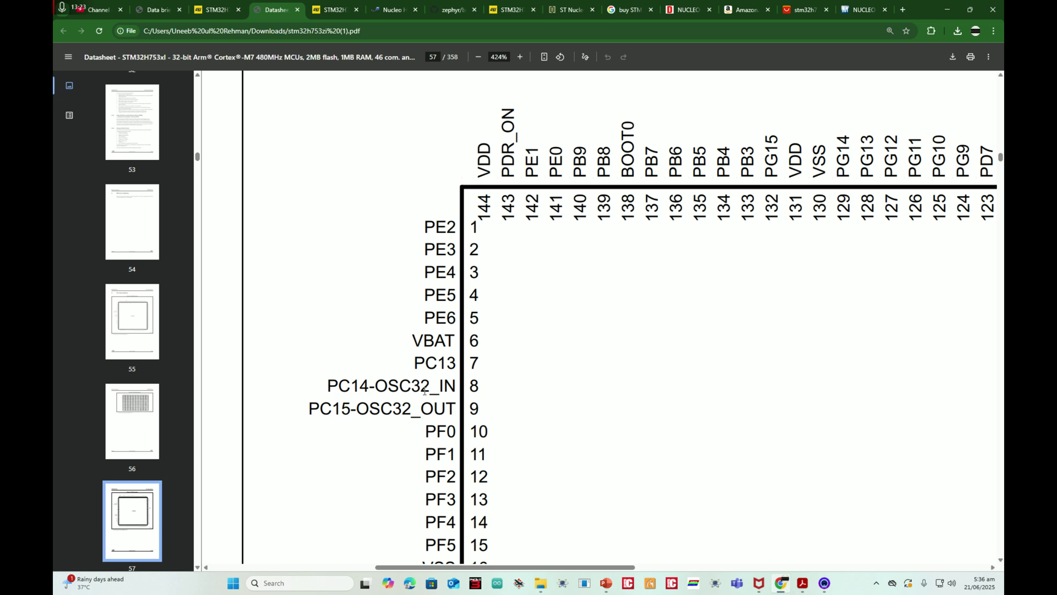
scroll(566, 243, "down", 6)
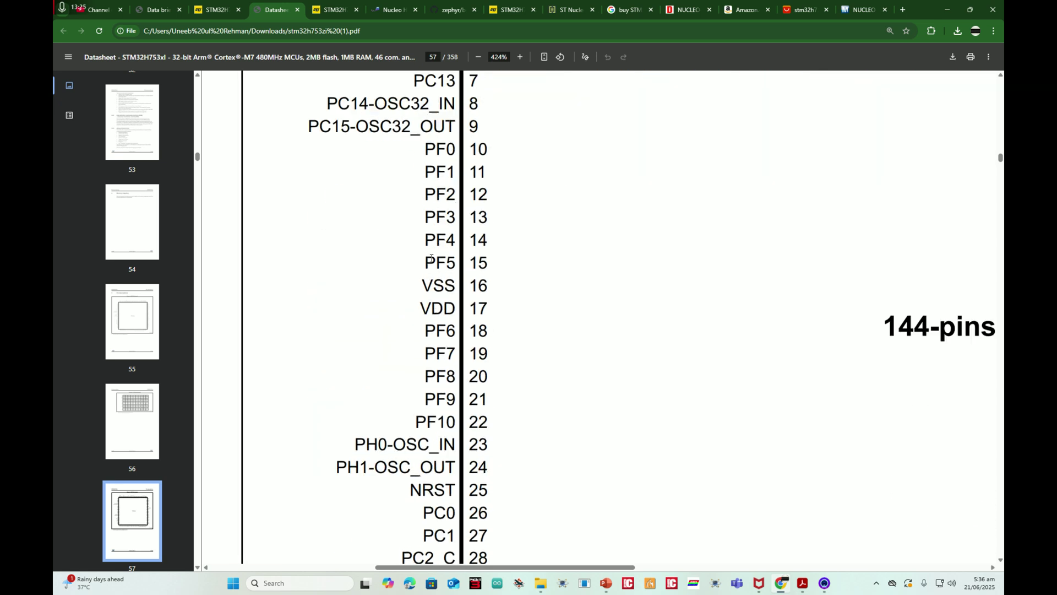
scroll(358, 257, "down", 4)
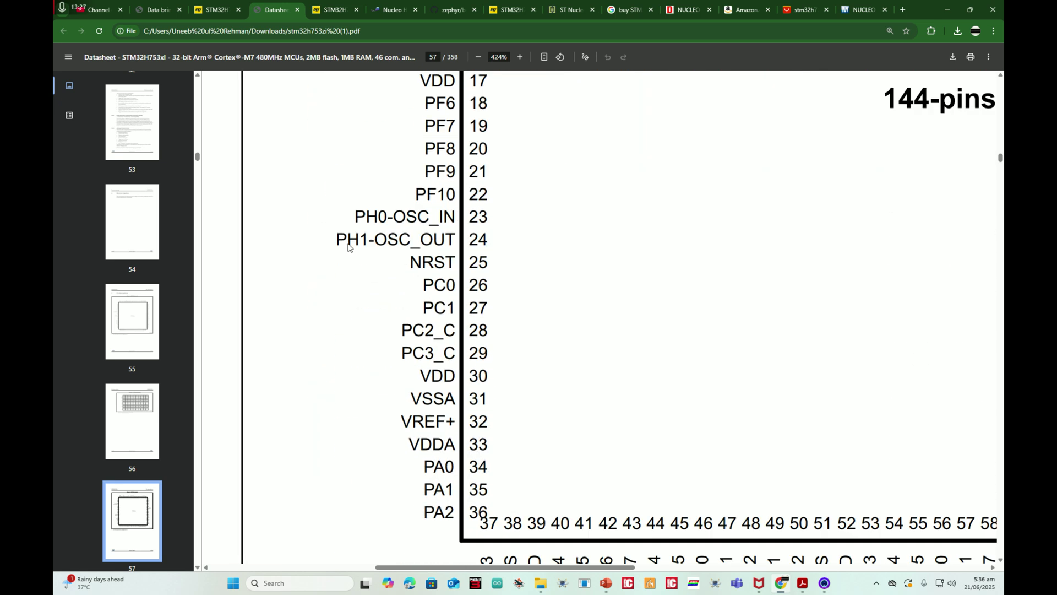
scroll(594, 270, "down", 5)
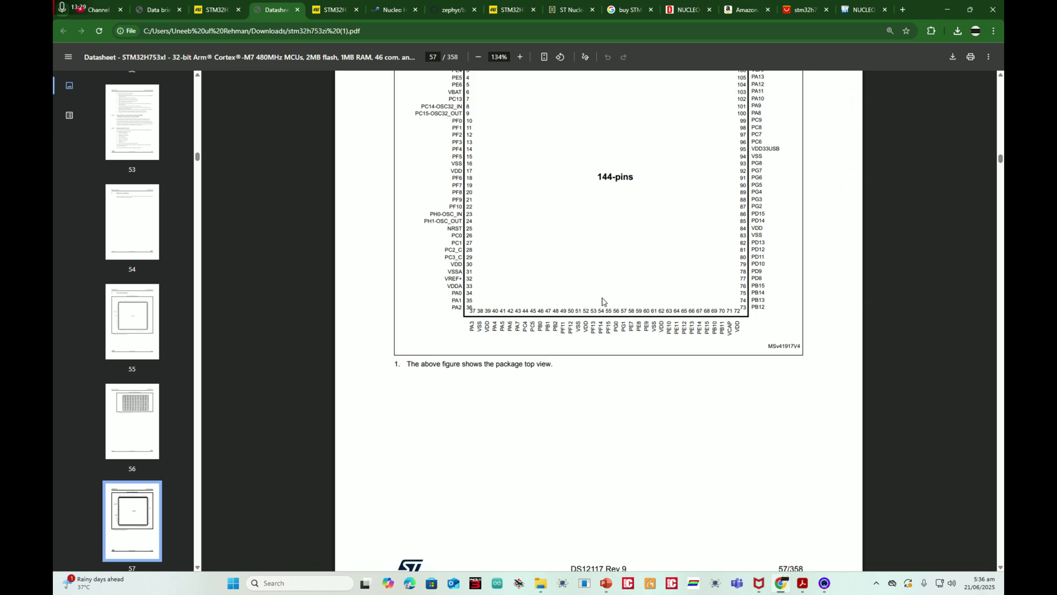
View Figure 7, the UFBGA169 ballout, on datasheet page 58
scroll(606, 319, "down", 5)
scroll(603, 318, "up", 7)
scroll(604, 319, "down", 12)
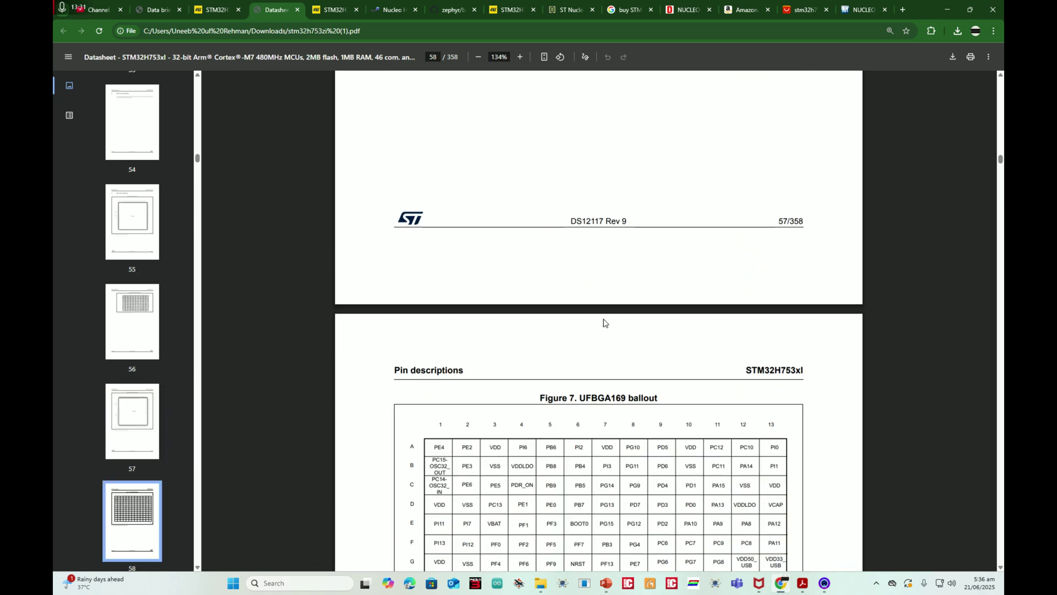
scroll(613, 292, "up", 5)
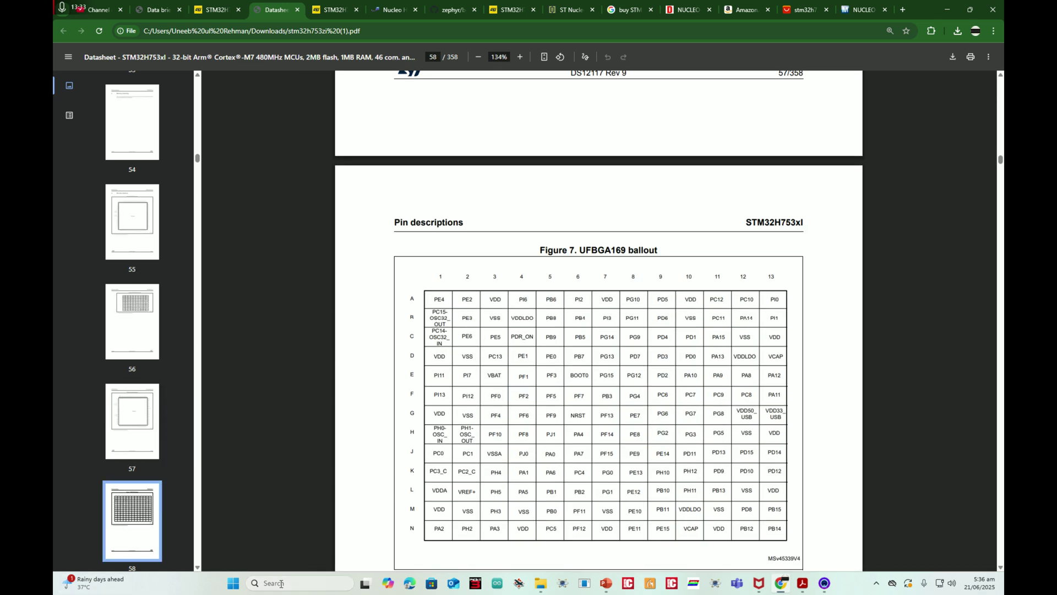
Launch STM32CubeIDE 1.18.0 with the STM32_tutorial_series_tutorial_LearningMicrocontrollers workspace
left_click(282, 583)
type("stm")
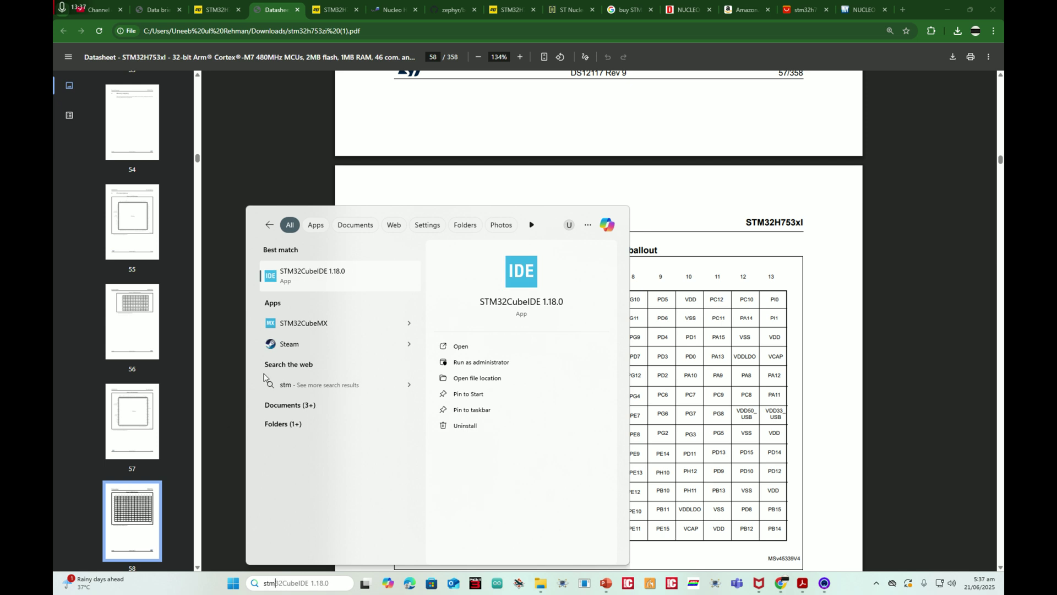
left_click(325, 284)
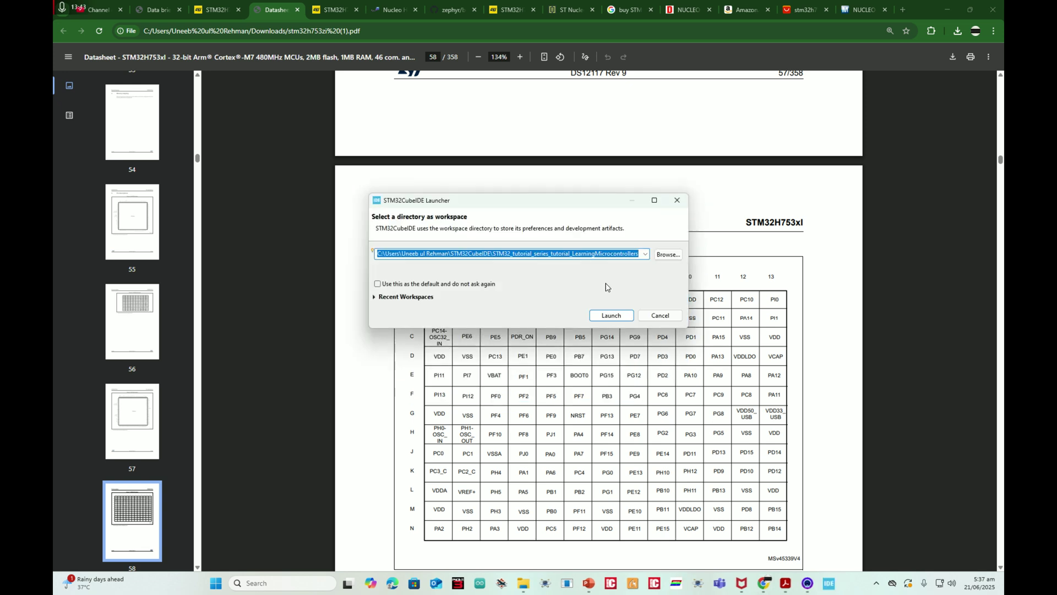
left_click(644, 253)
left_click(645, 253)
left_click(611, 316)
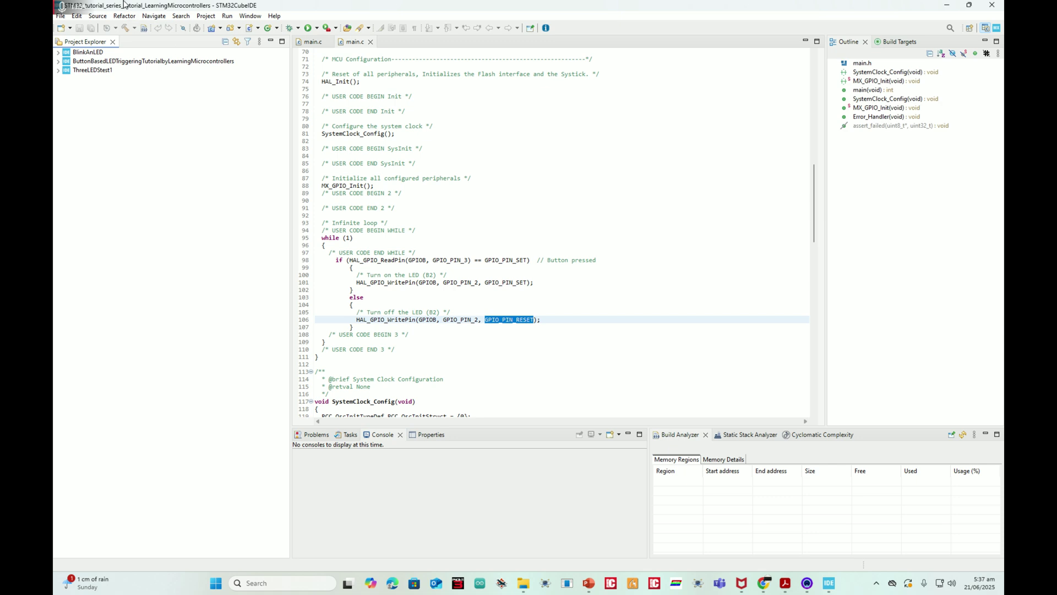
Start the Windows Magnifier and set its zoom level to 300%
left_click(292, 583)
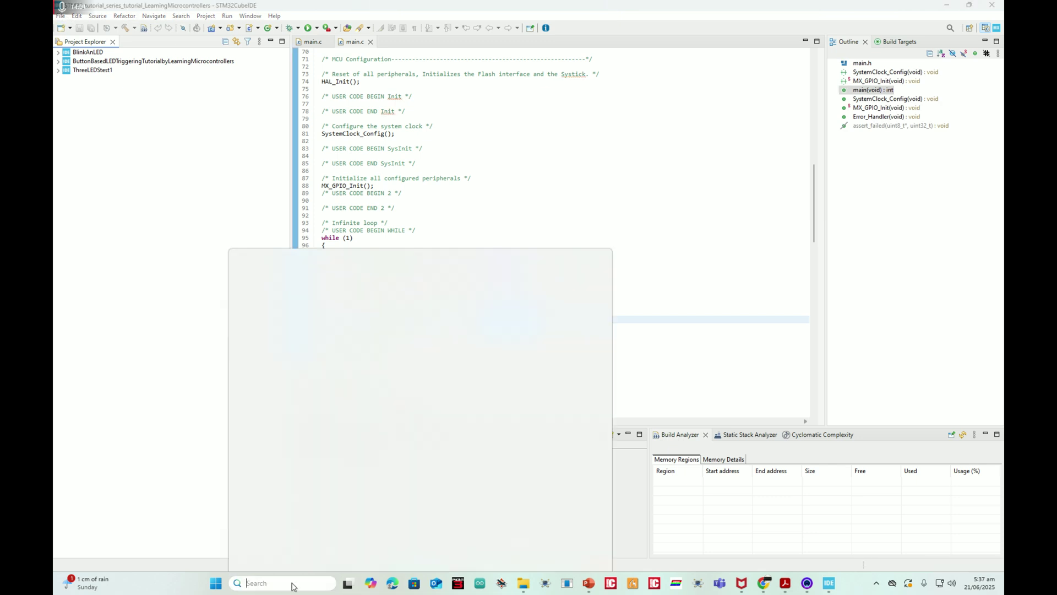
type("magnifier")
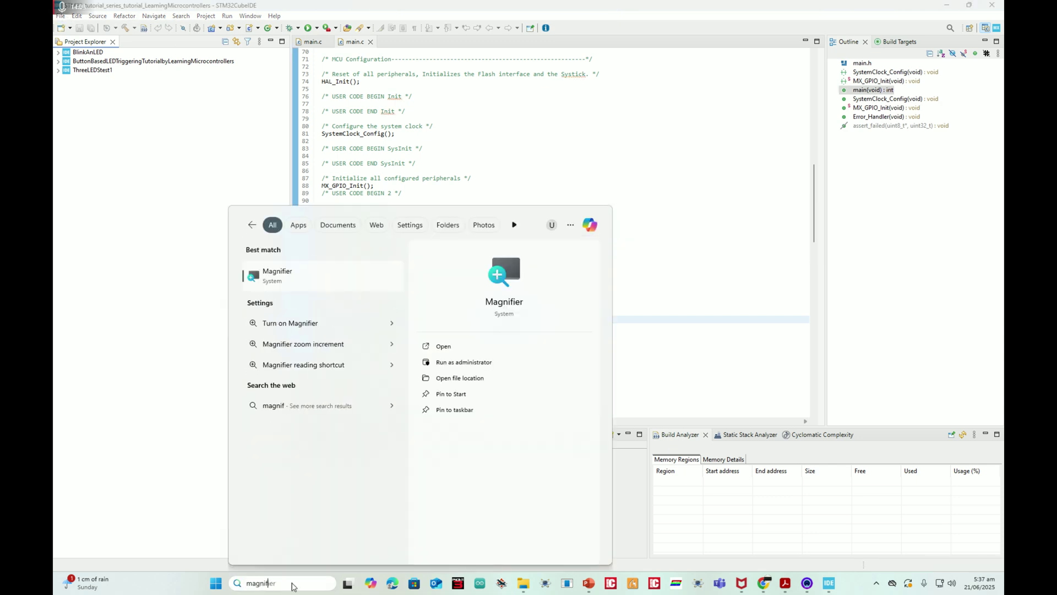
key("Escape")
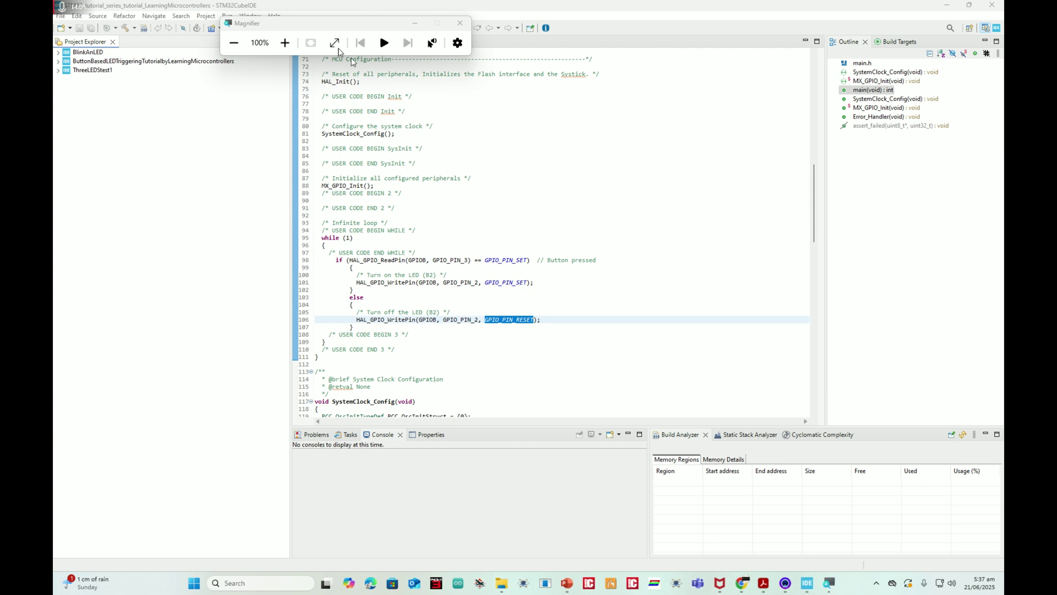
left_click(285, 42)
left_click(285, 43)
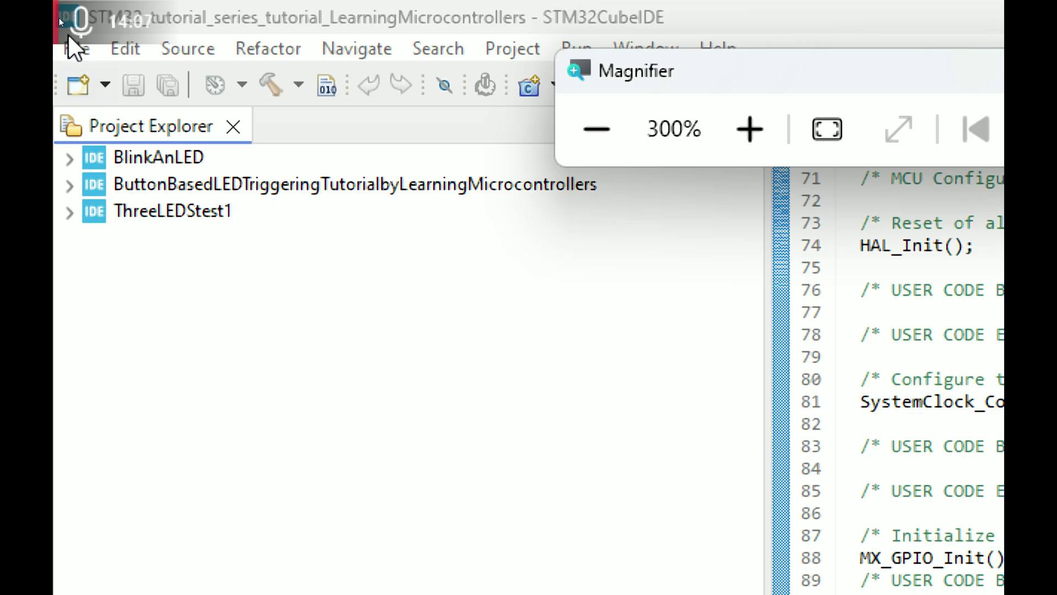
left_click(75, 50)
mouse_move(92, 93)
left_click(793, 82)
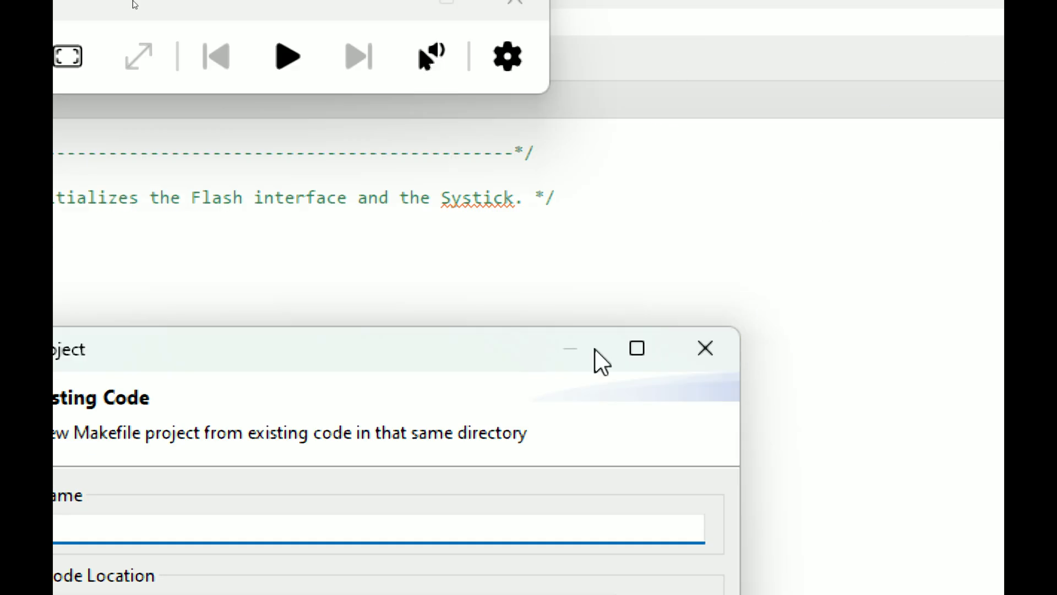
left_click(710, 352)
Start a new STM32 project and switch its target selection to the Board Selector
left_click(75, 50)
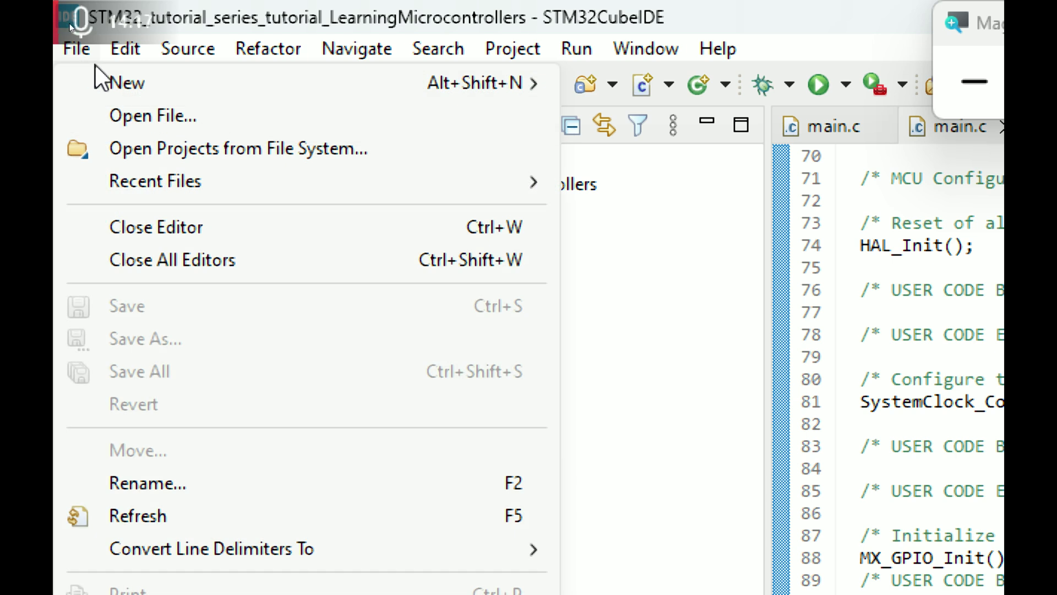
mouse_move(110, 88)
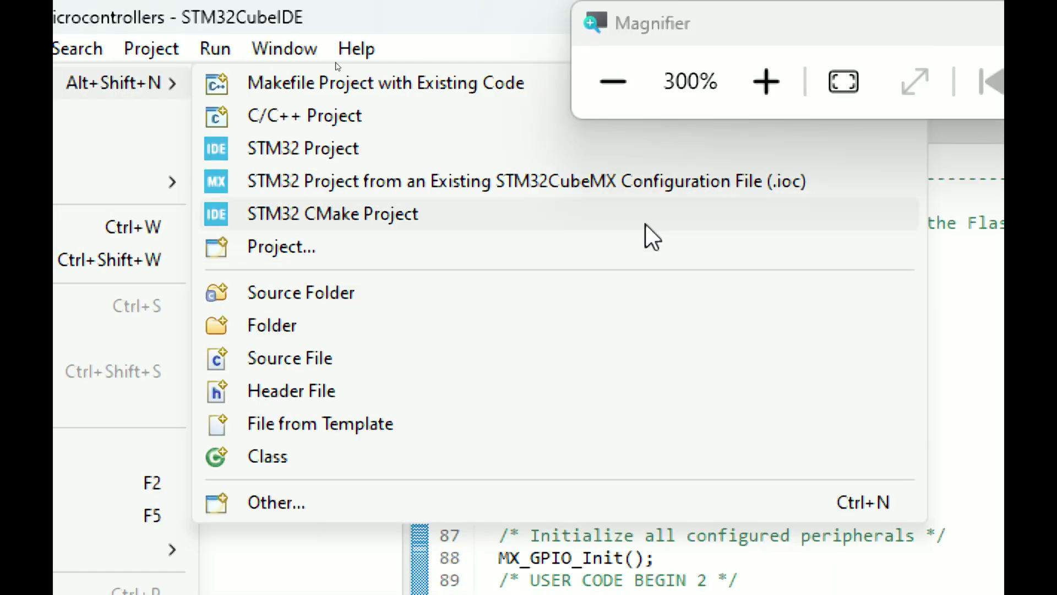
left_click(498, 151)
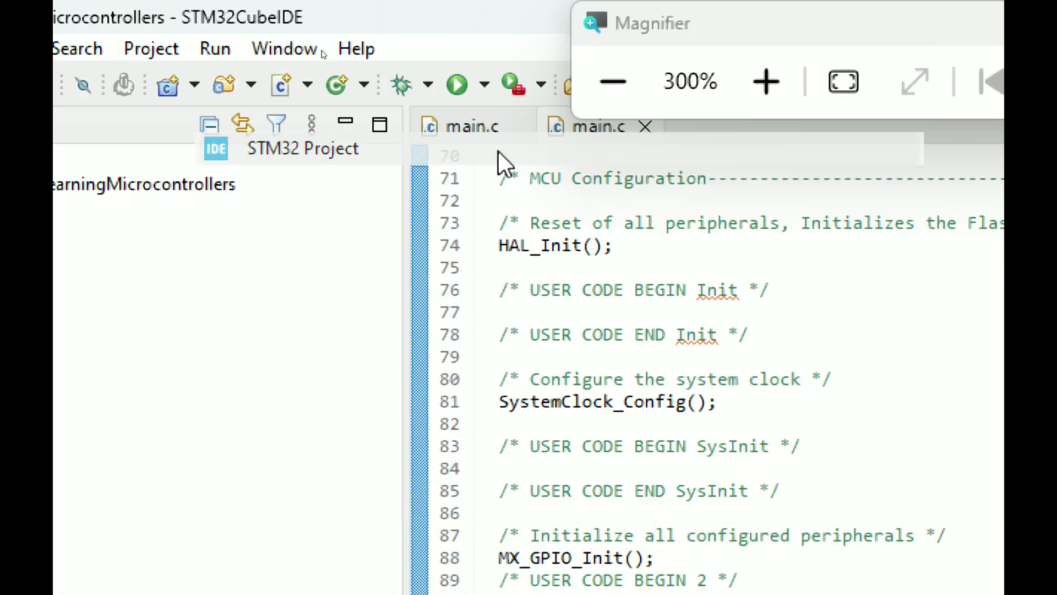
left_click(589, 85)
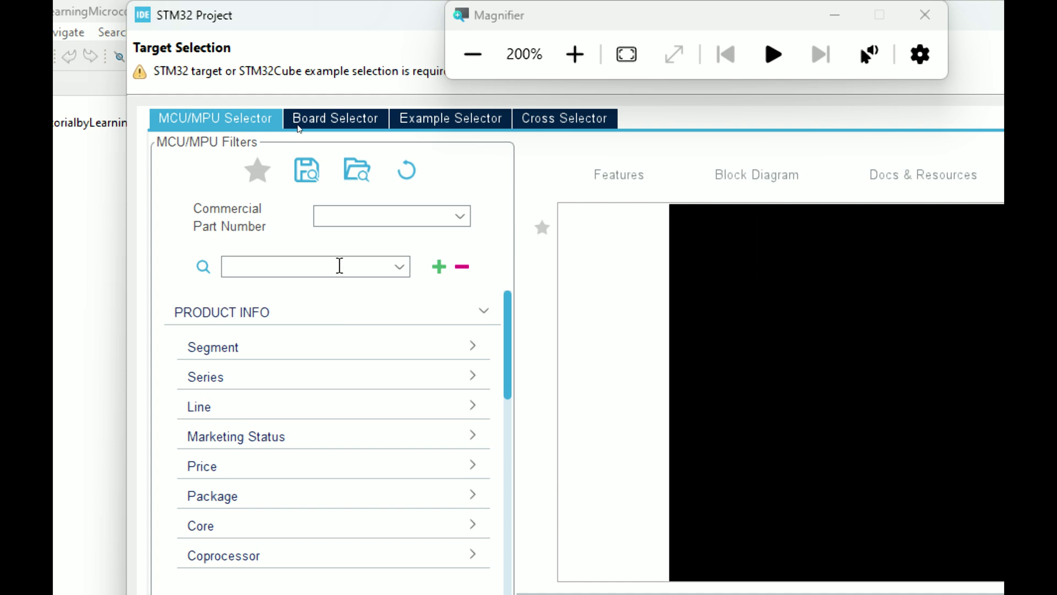
left_click(361, 223)
left_click(336, 117)
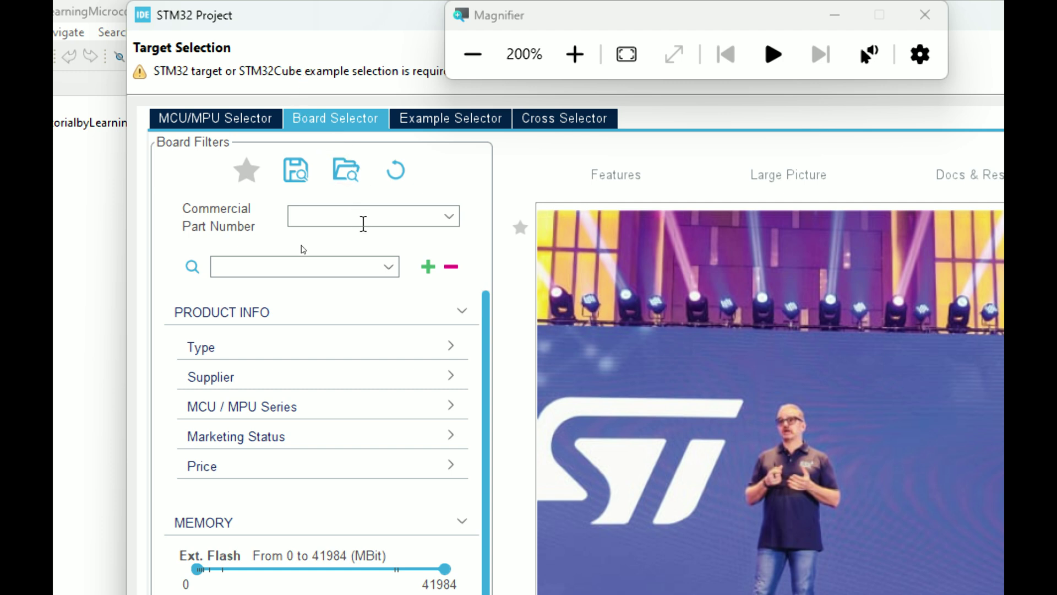
Try filtering the boards by a commercial part number beginning with nucleo-s
left_click(358, 217)
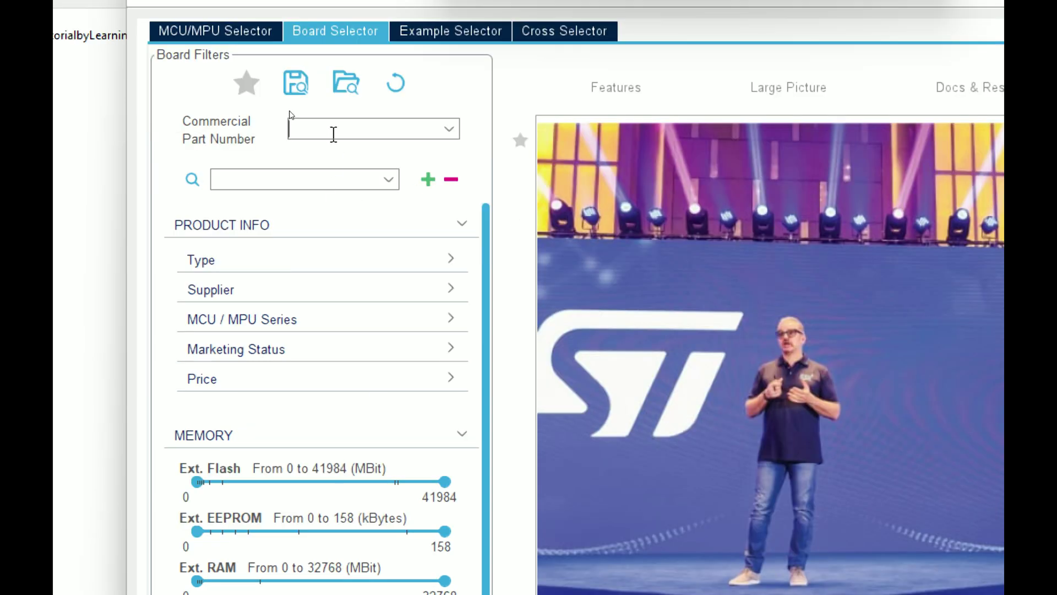
type("nuc")
left_click(334, 133)
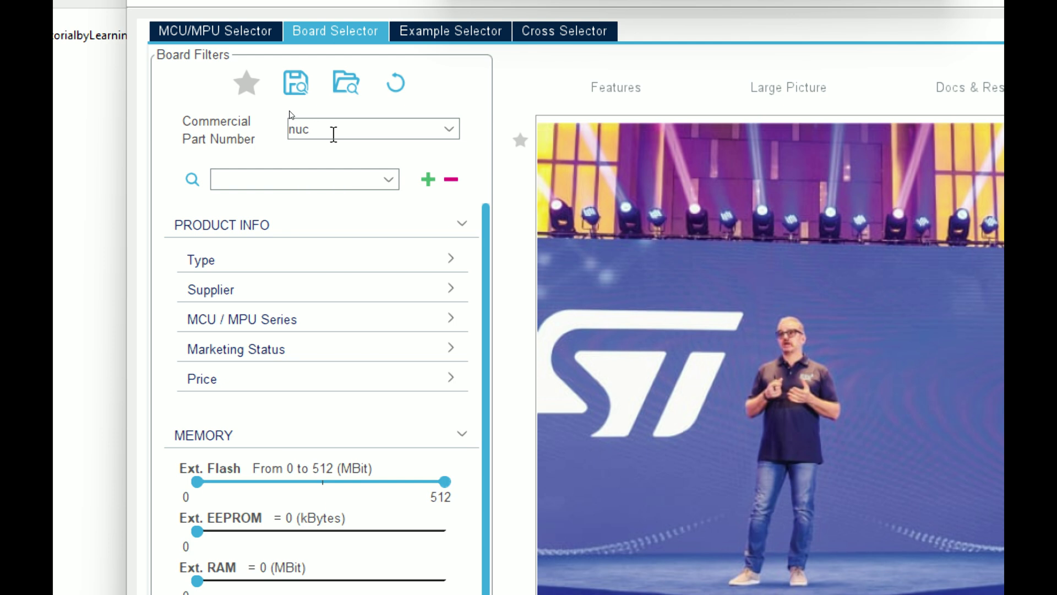
type("cleo-stm32")
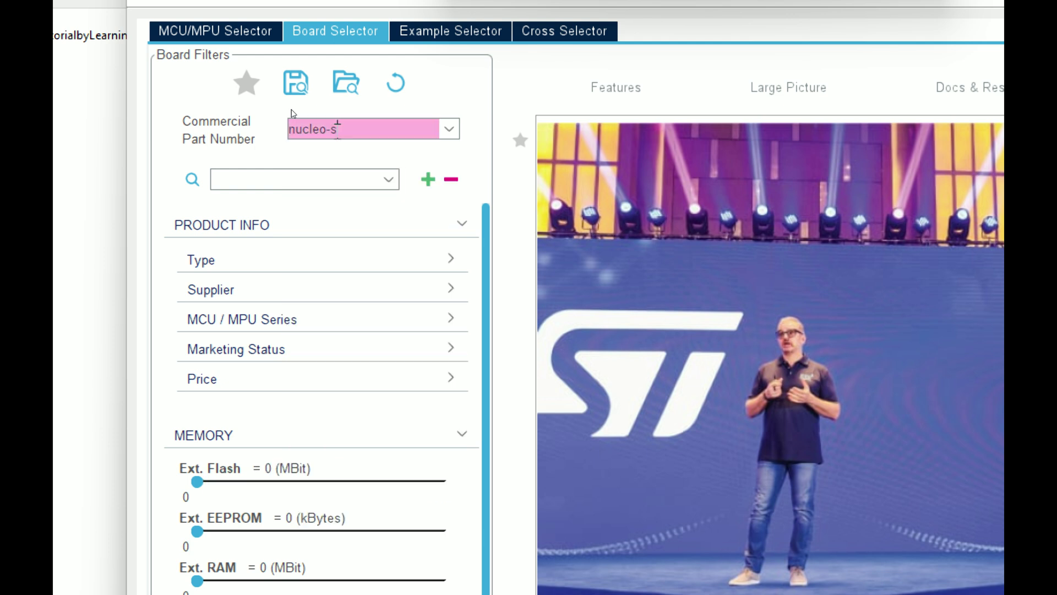
key("BackSpace")
key("BackSpace")
key("BackSpace")
key("BackSpace")
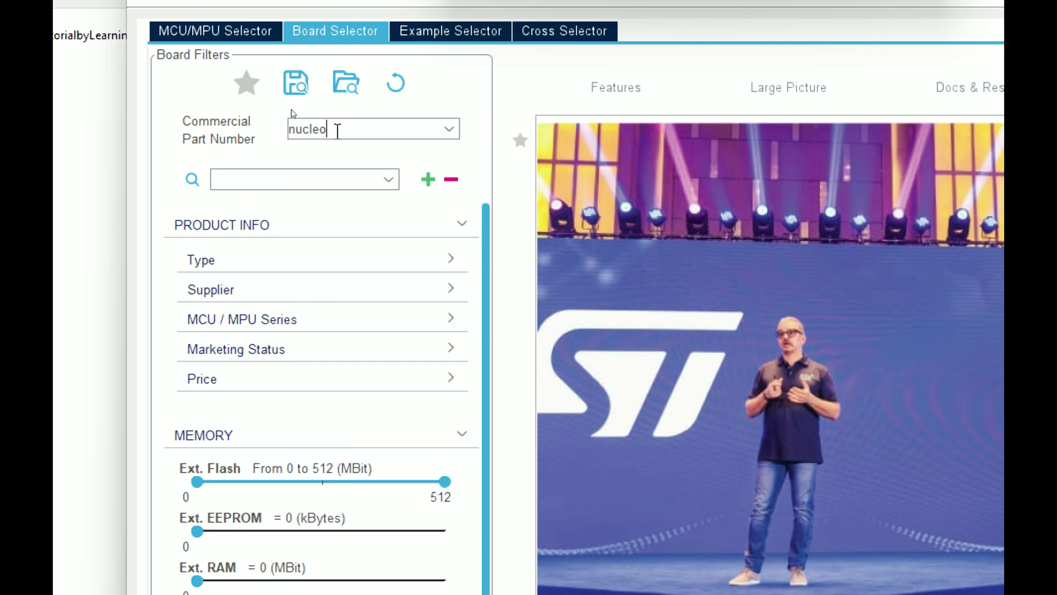
Filter the boards by the commercial part number prefix NUCLEO- in capital letters
key("ctrl+a")
type("NUCLEO0")
key("BackSpace")
type("-")
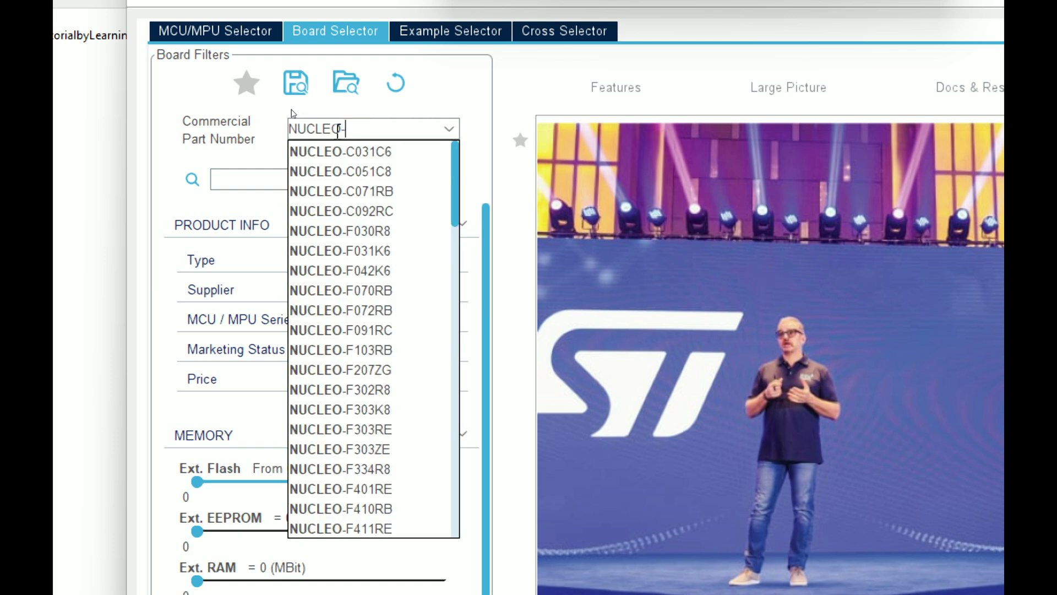
Try extending the commercial part number filter to NUCLEO-ST, and remove the added letters again
type("st")
key("BackSpace")
key("BackSpace")
type("ST")
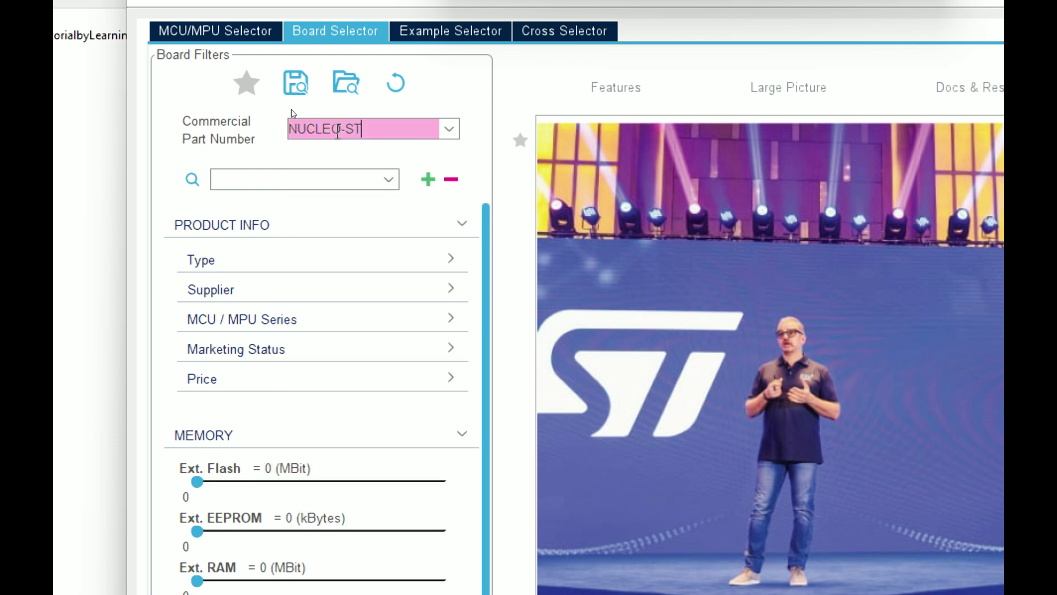
key("BackSpace")
key("BackSpace")
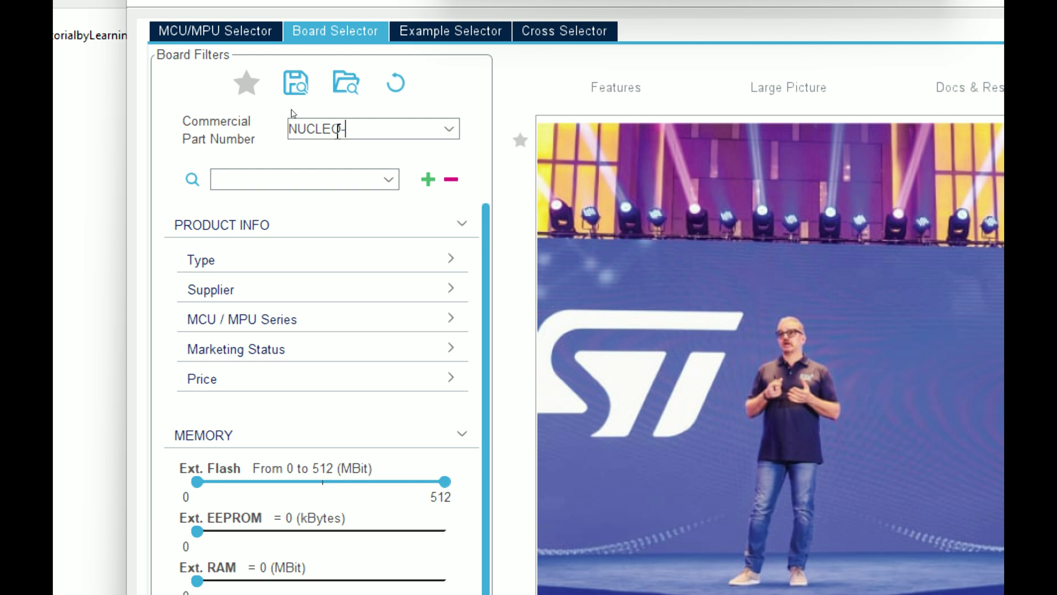
Narrow the commercial part number to NUCLEO-H753ZI and select the matching Nucleo-144 board as the target
type("H")
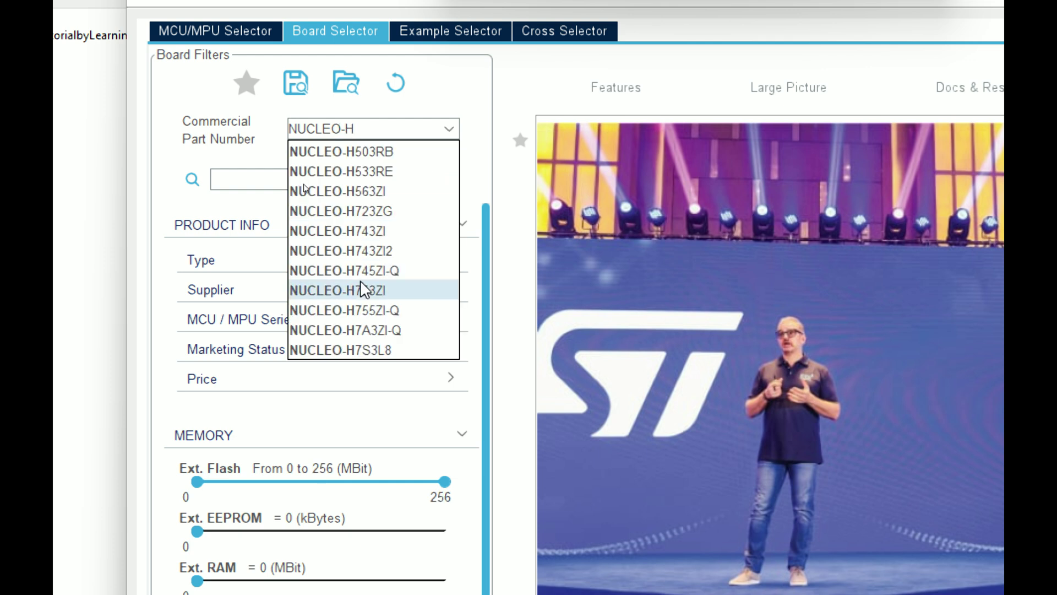
key("Escape")
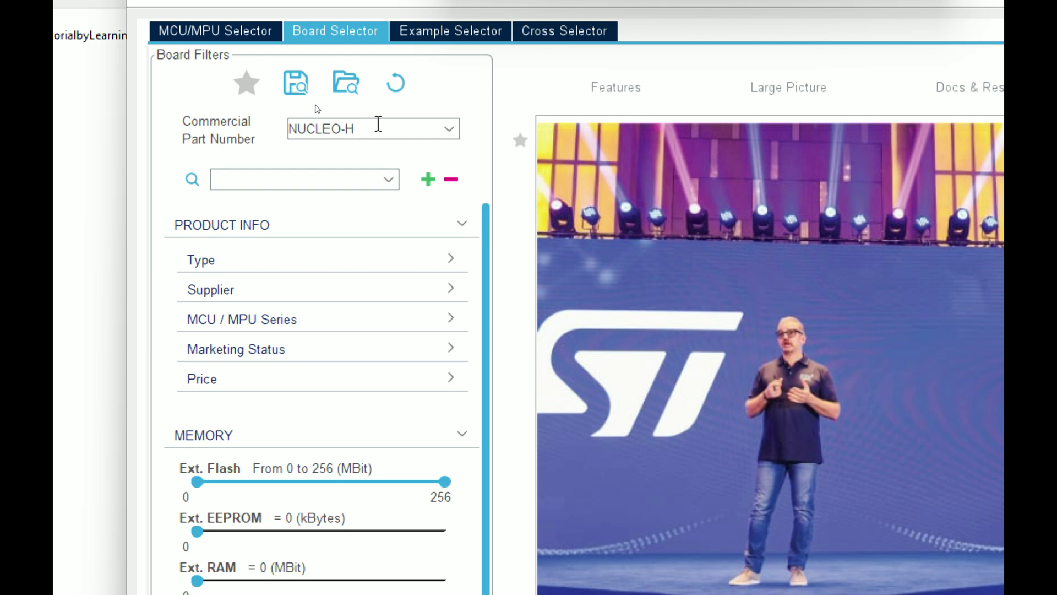
type("53z")
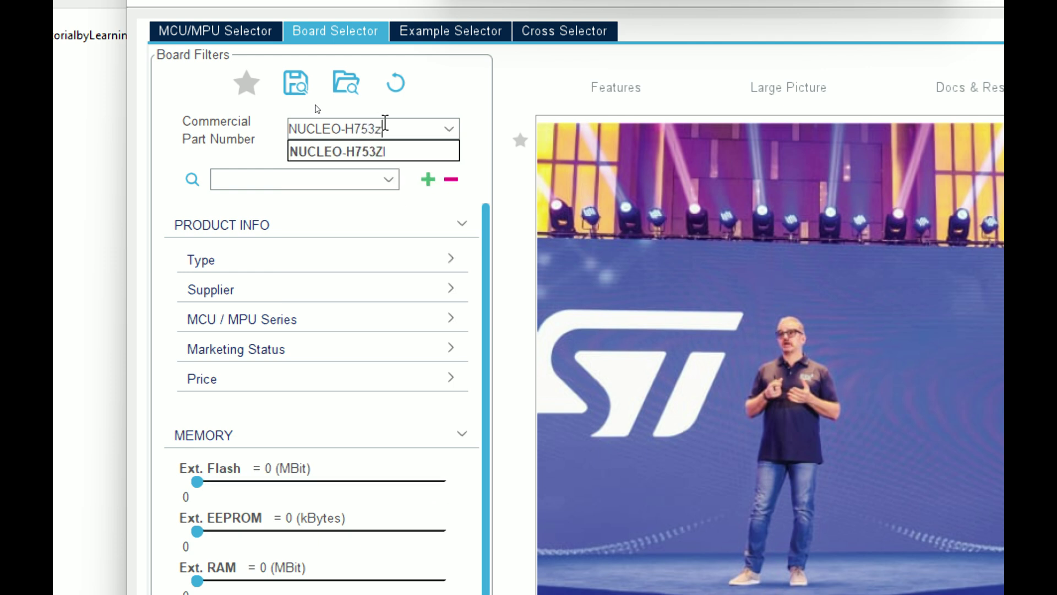
left_click(368, 154)
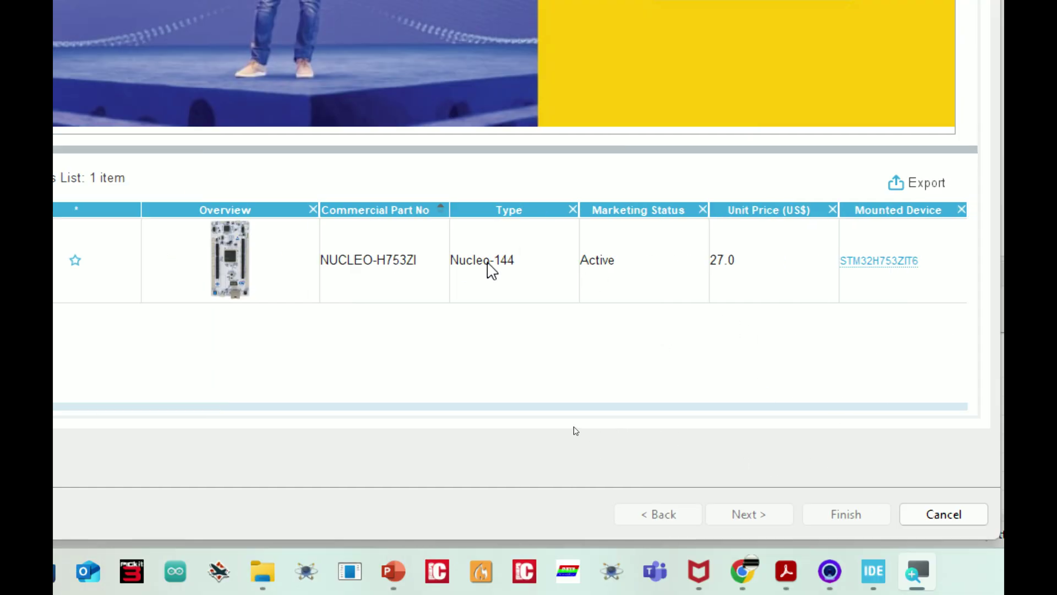
left_click(512, 263)
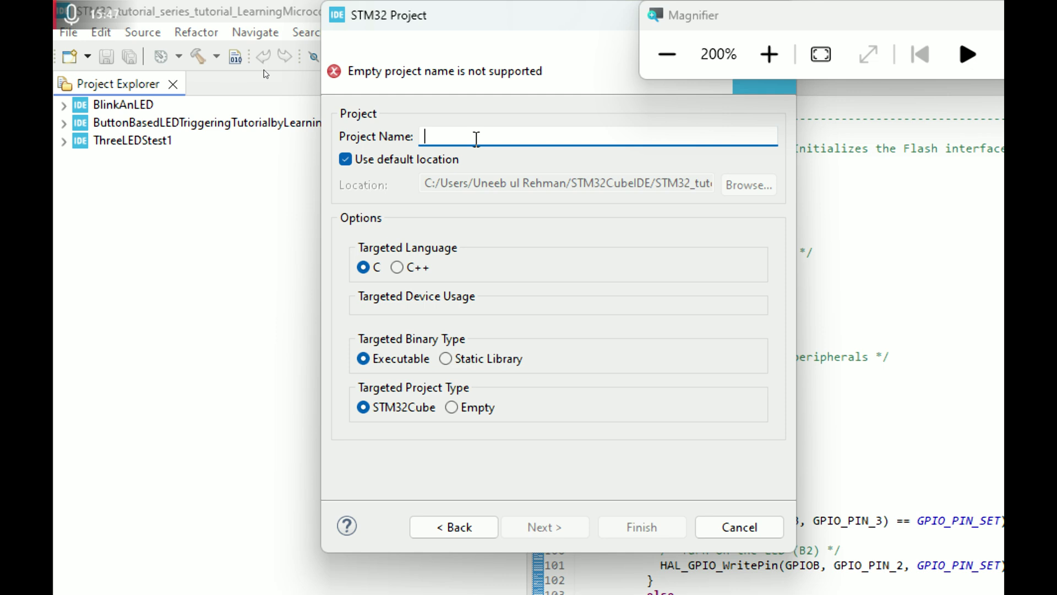
Name the project Just_A_basic_intro and create it with the preselected user LEDs, user button and Virtual Com Port
type("Just_A_basic_intro")
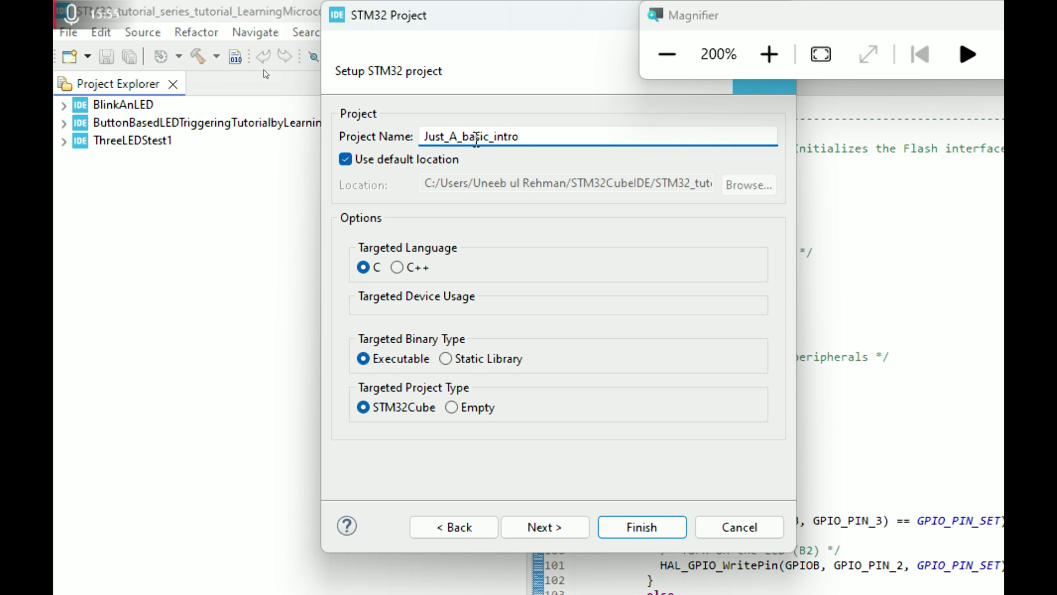
left_click(661, 518)
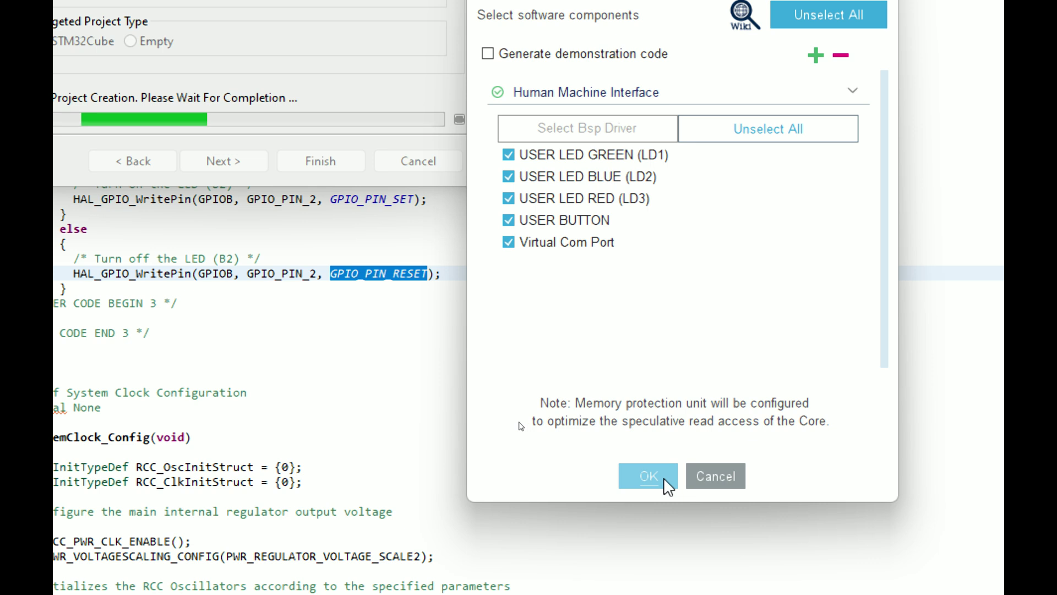
left_click(664, 479)
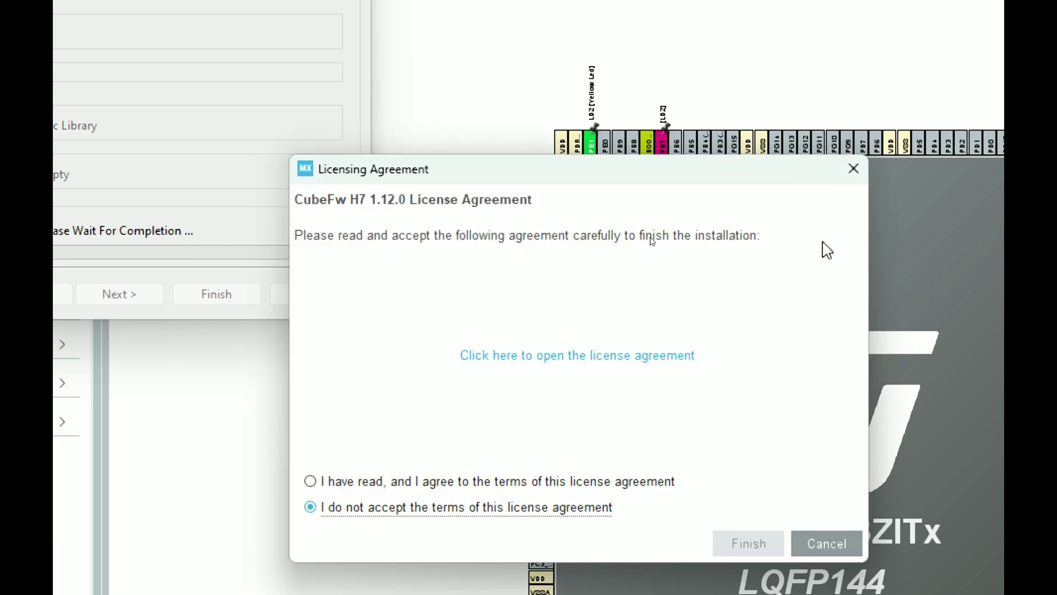
Agree to the CubeFw H7 1.12.0 license agreement and finish the firmware package installation
left_click(453, 482)
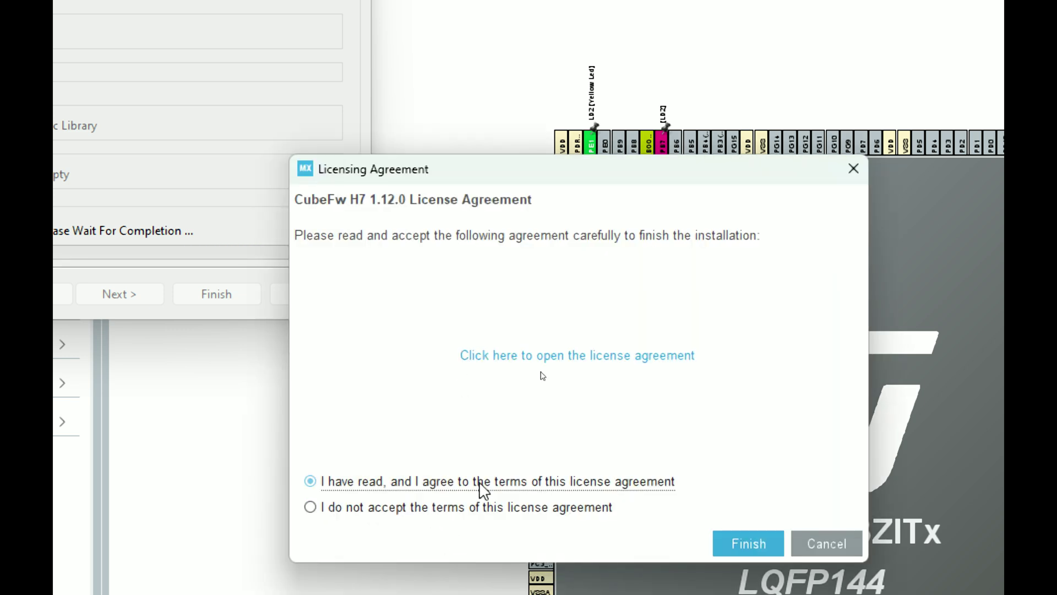
left_click(763, 543)
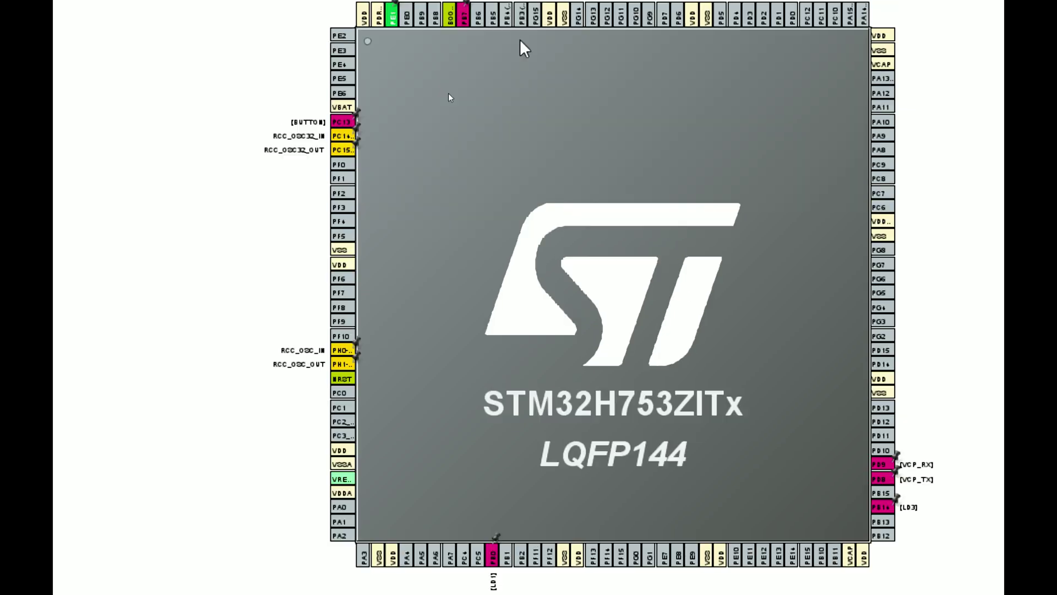
Set the Windows Magnifier back to 100% and enlarge the chip in the Pinout view
scroll(655, 281, "down", 3)
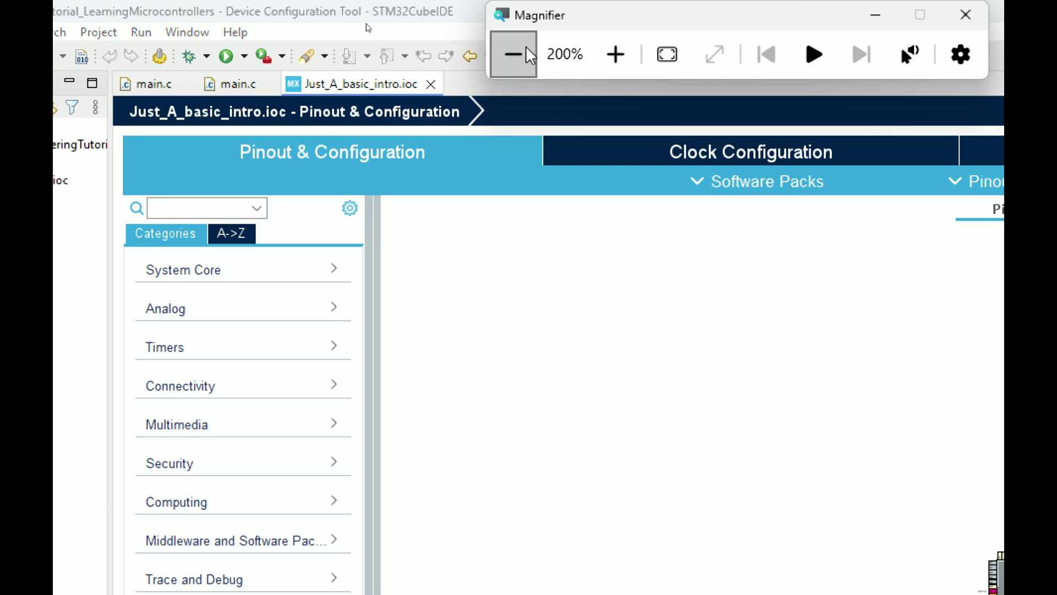
left_click(514, 51)
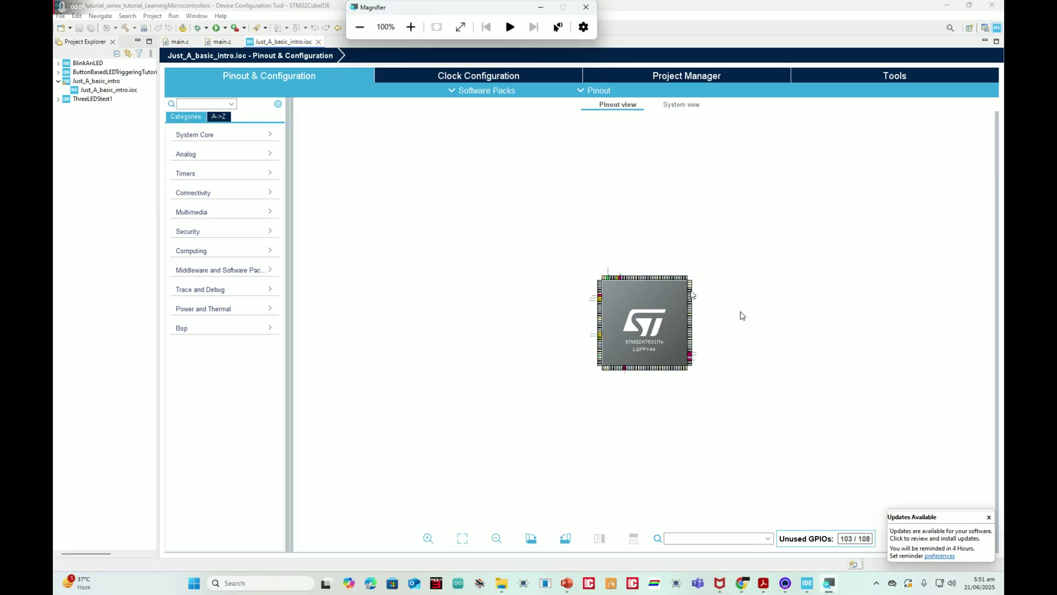
scroll(673, 292, "up", 3)
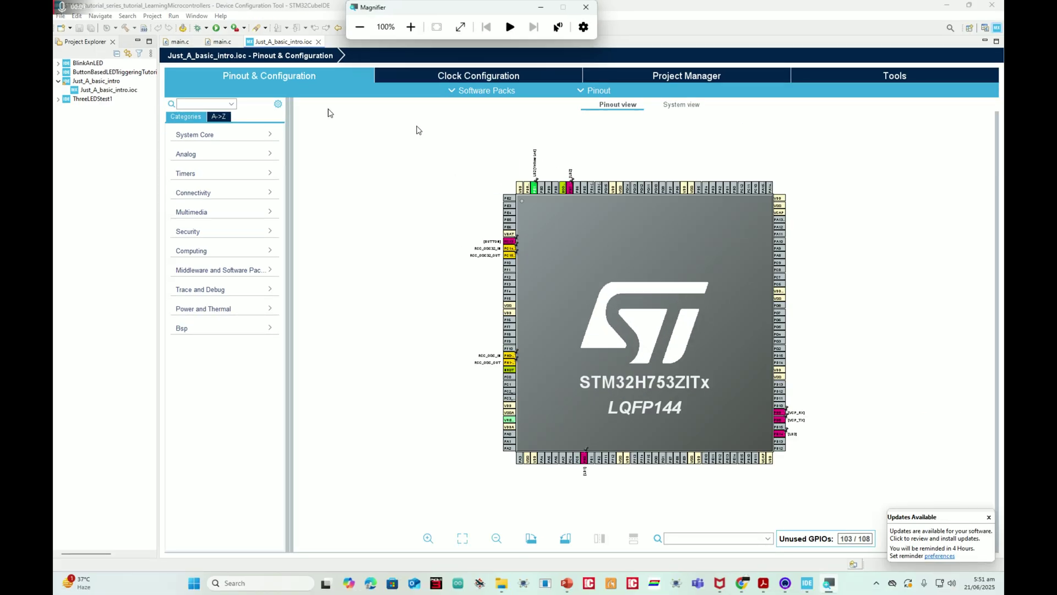
left_click(410, 27)
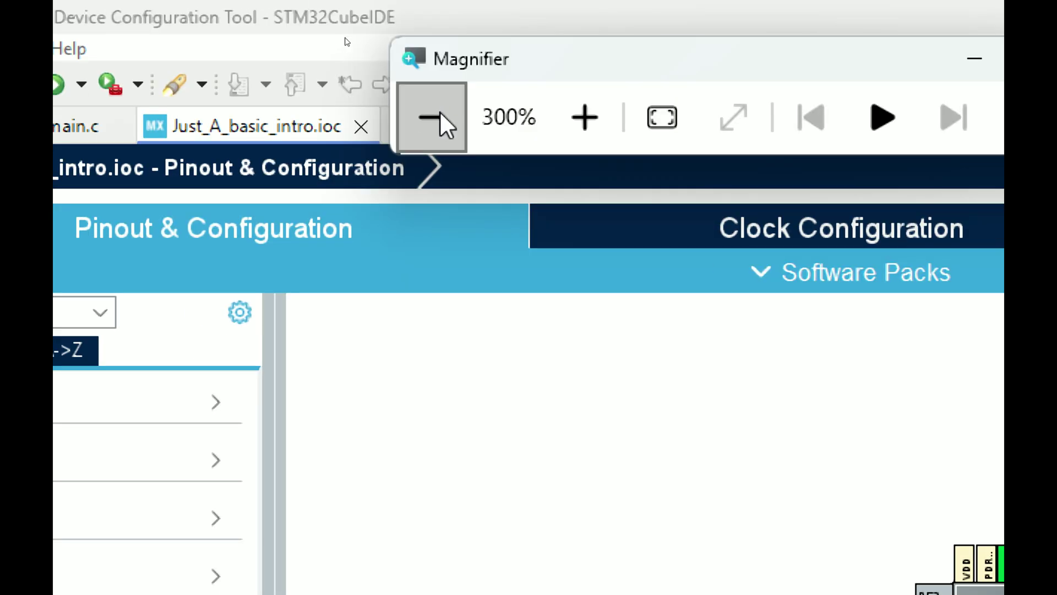
left_click(396, 117)
left_click(396, 117)
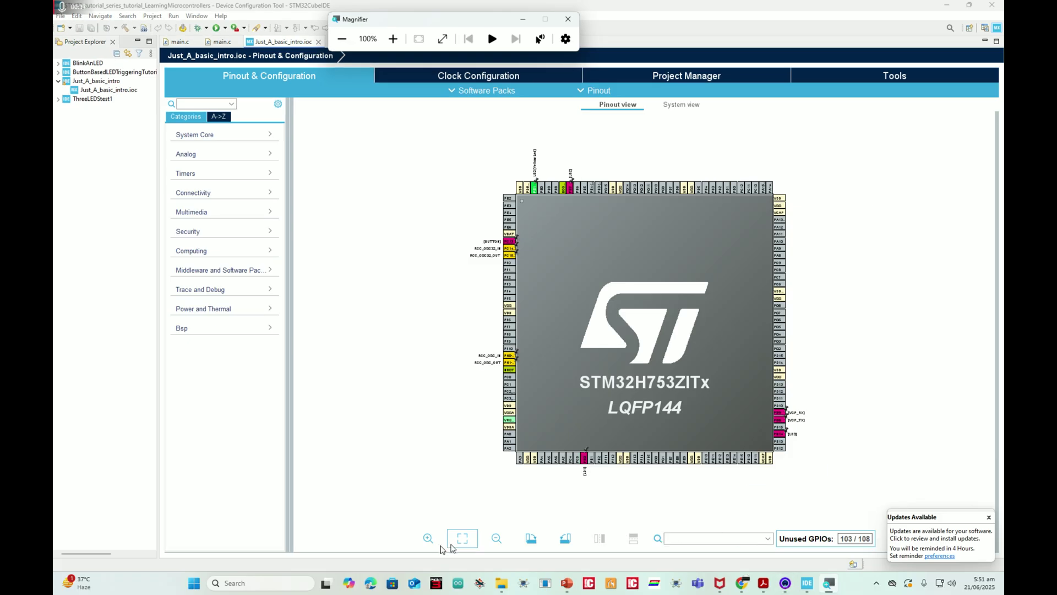
Examine the pins around the pin 1 corner of the STM32H753ZITx LQFP144 package in the Pinout view
left_click(428, 537)
left_click(427, 538)
left_click(428, 538)
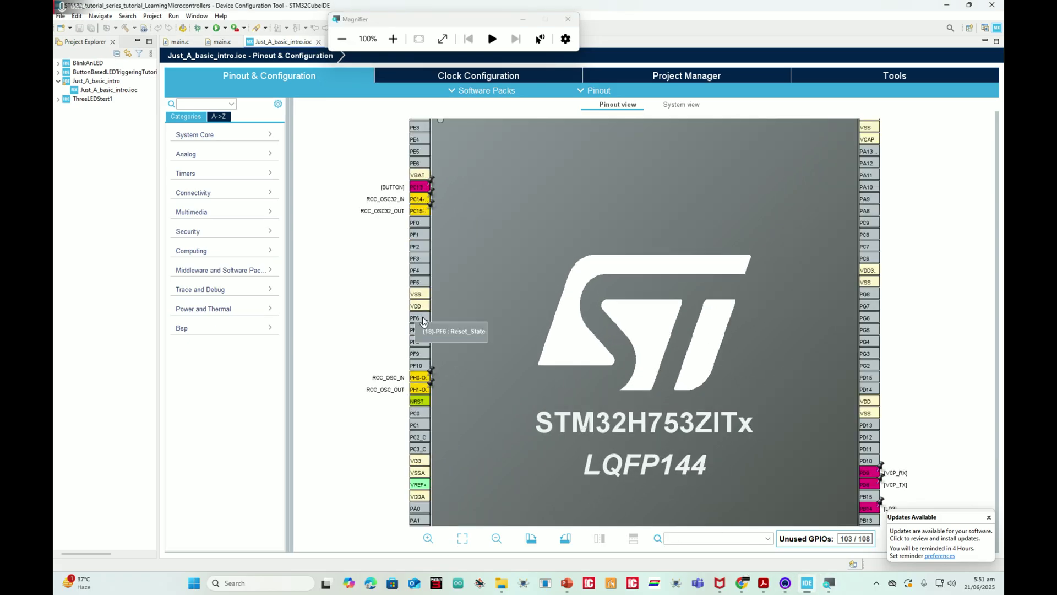
scroll(422, 322, "up", 3)
scroll(608, 292, "up", 2)
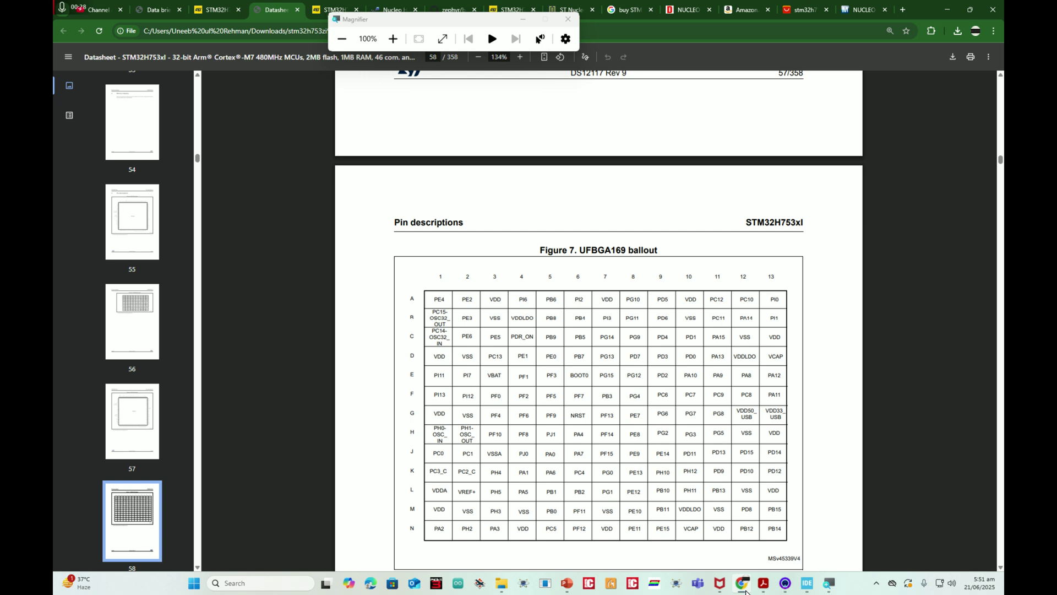
Switch to the datasheet in Chrome and examine the pin 1 corner of Figure 6, the LQFP144 pinout, on page 57
left_click(749, 586)
scroll(595, 333, "up", 5)
scroll(552, 276, "up", 5)
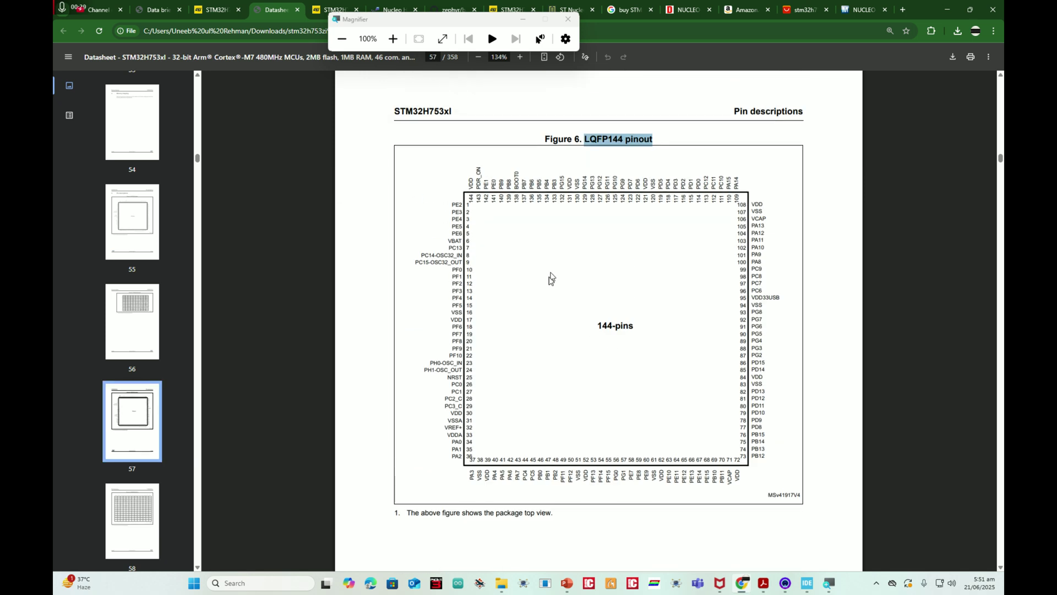
scroll(517, 264, "up", 5)
right_click(582, 265)
left_click(513, 217)
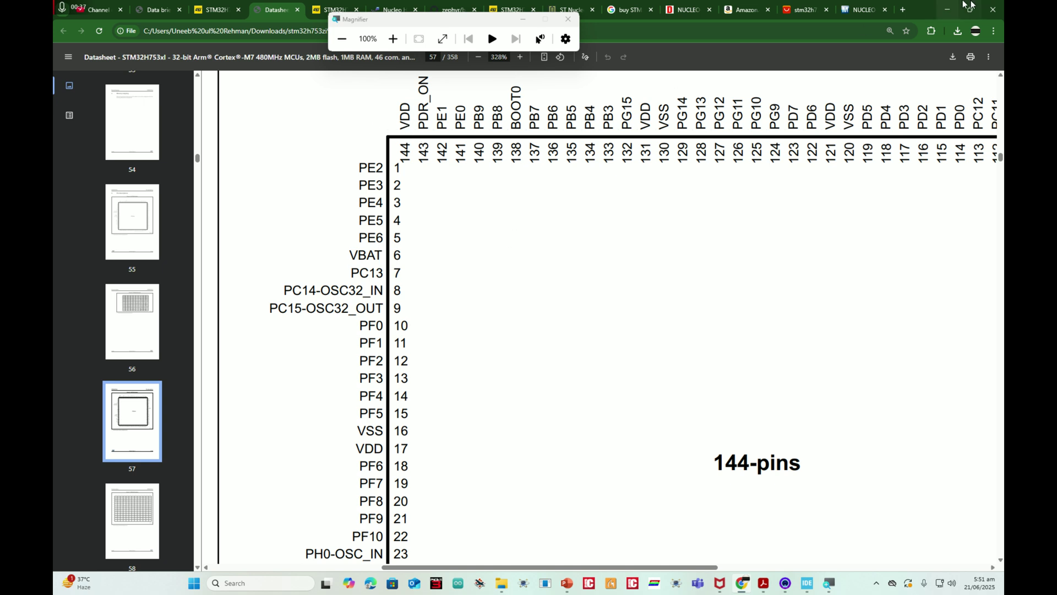
Return to STM32CubeIDE and examine the pins along the chip's upper edge, including PE1 and PB7 labelled LD2
left_click(947, 10)
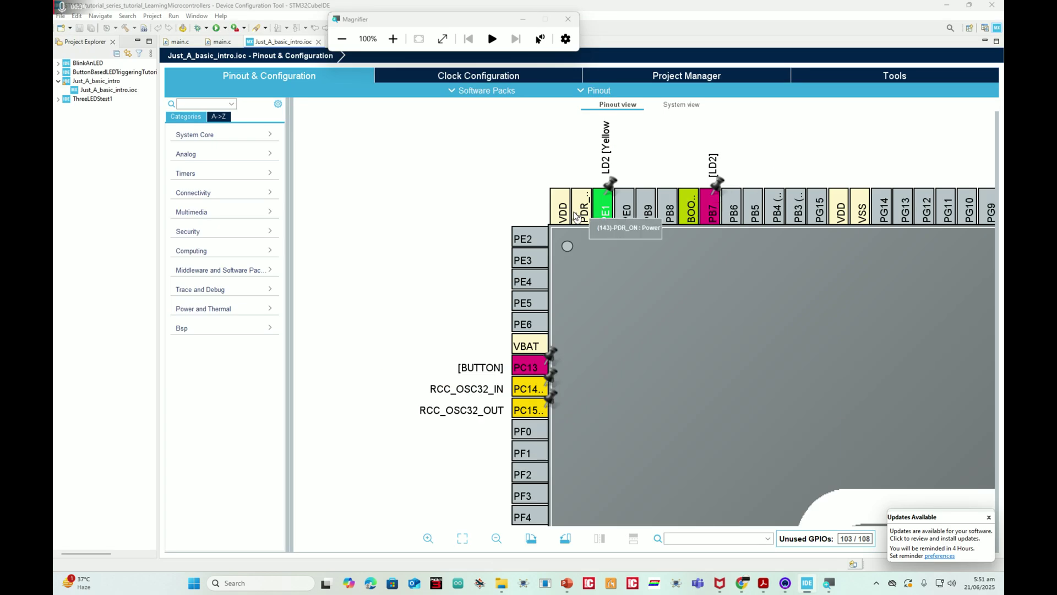
left_click_drag(669, 253, 449, 231)
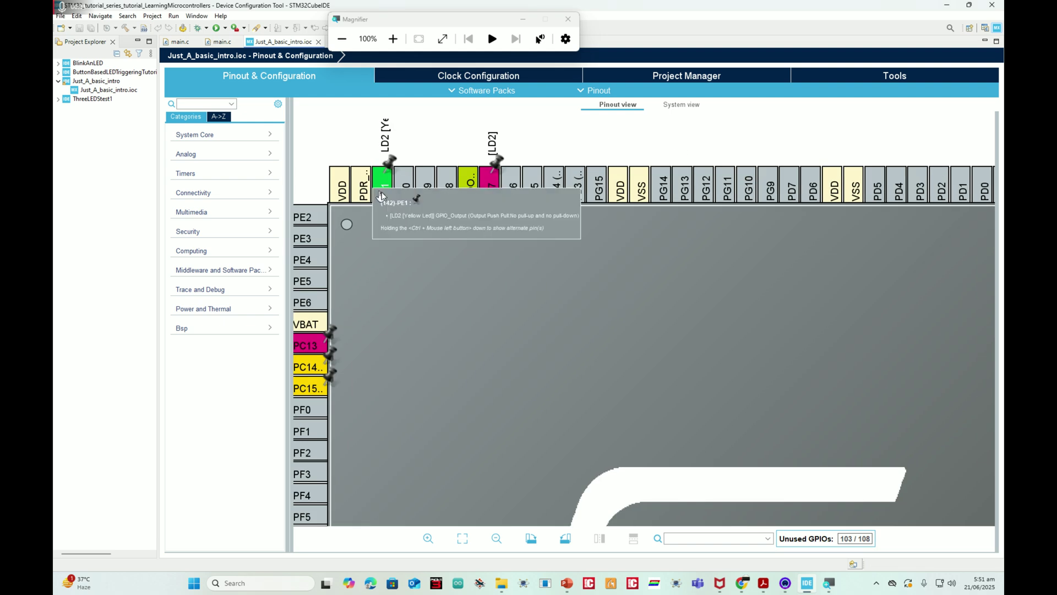
scroll(388, 212, "up", 1)
scroll(484, 307, "up", 3)
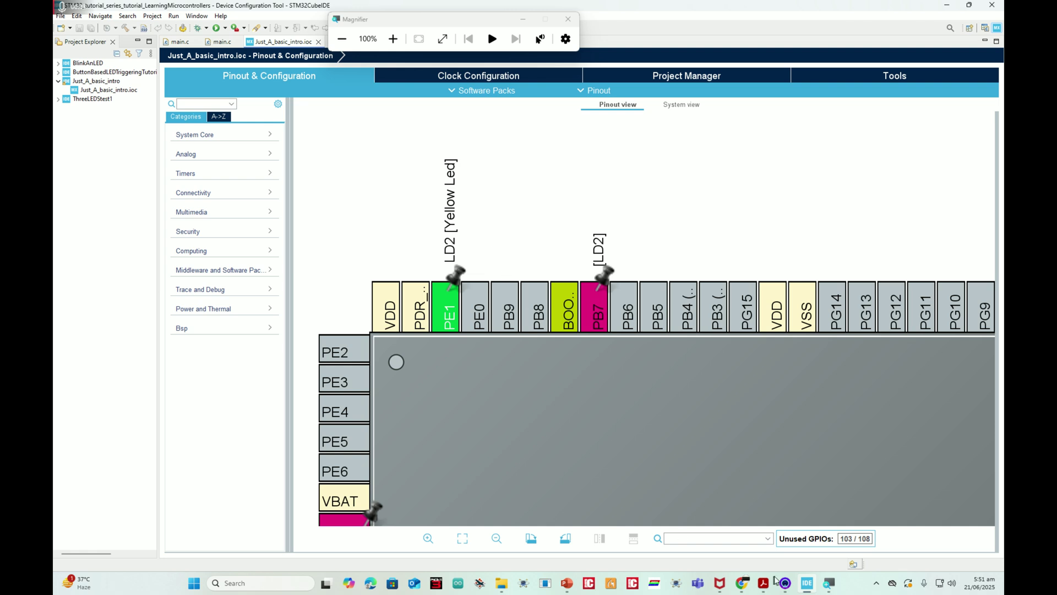
Close the "joint remeberance" presentation in PowerPoint and bring up the "intro to STM32h753zi 144 Nucleo board" presentation
mouse_move(568, 584)
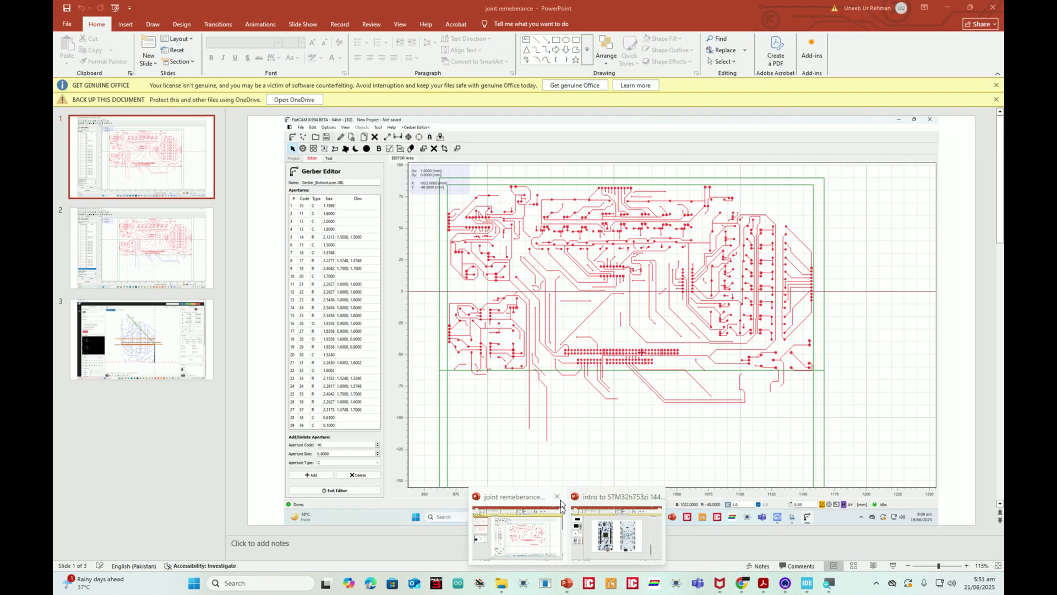
left_click(559, 496)
left_click(570, 528)
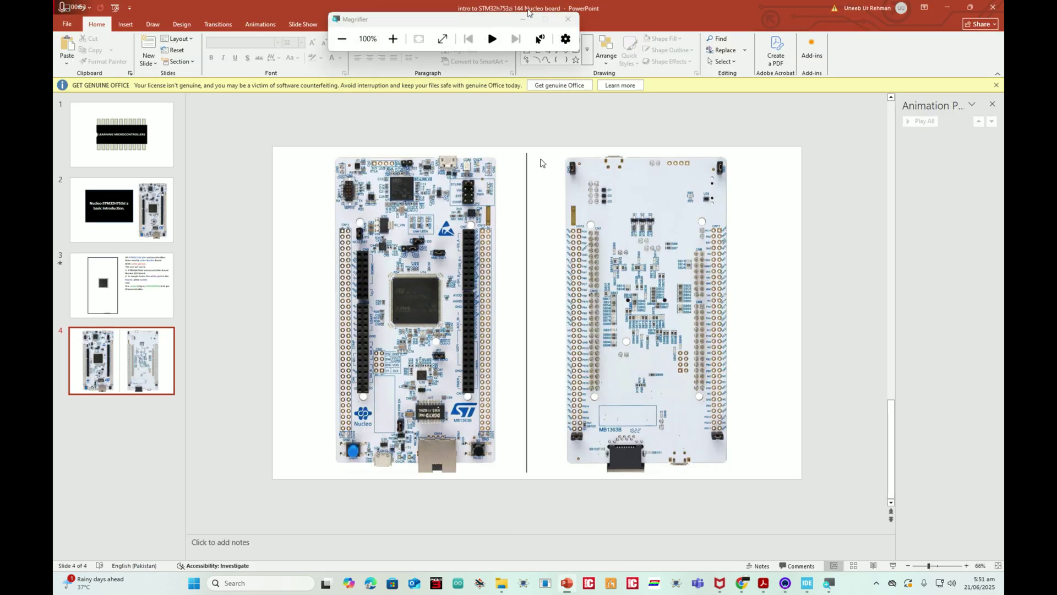
Examine the photos of the Nucleo board's front and back on slide 4
scroll(656, 325, "up", 6)
left_click_drag(356, 268, 506, 240)
key("Escape")
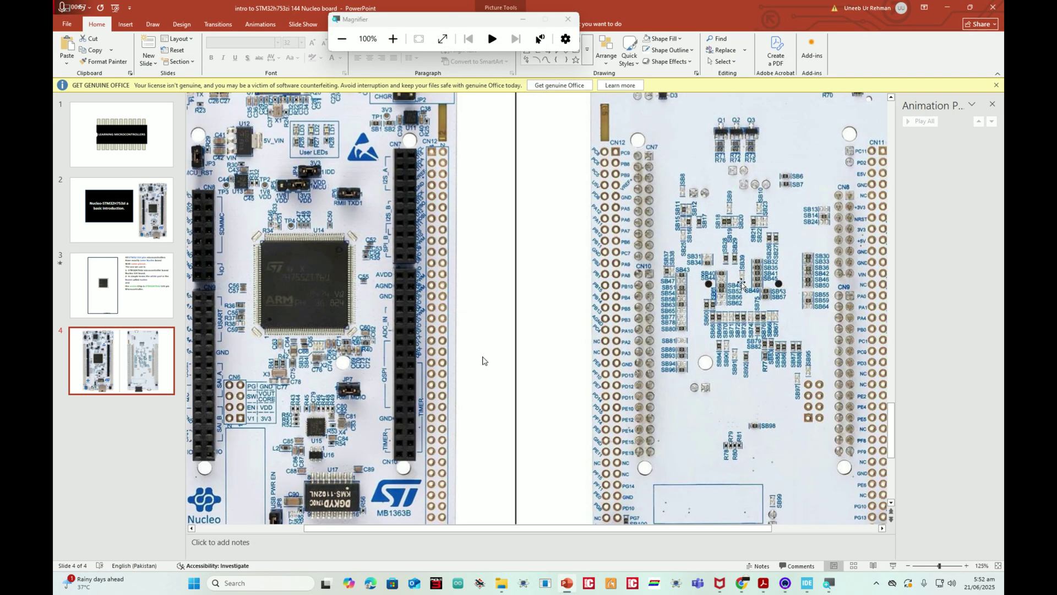
scroll(467, 363, "down", 4)
left_click(829, 294)
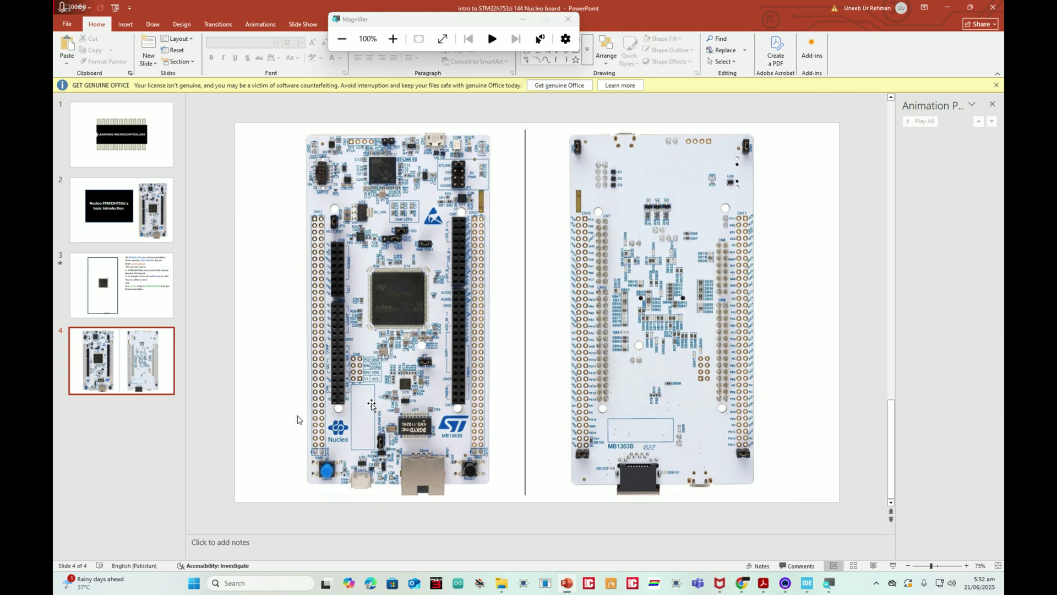
Examine the front board photo closely, from the USER and RESET buttons up to the User LEDs above the chip
scroll(384, 440, "up", 4)
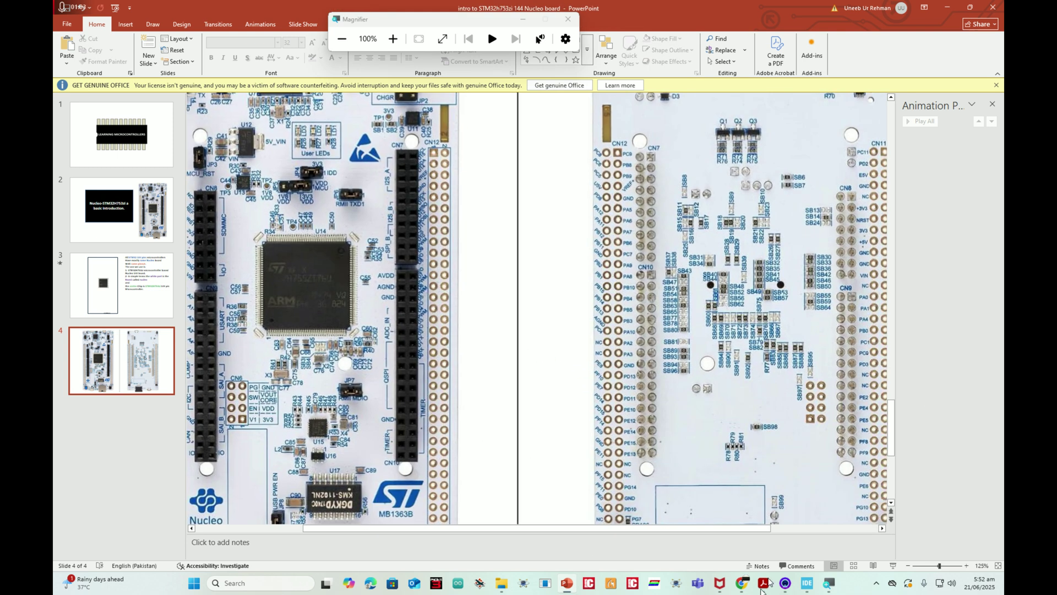
left_click_drag(753, 529, 645, 529)
scroll(558, 357, "down", 3)
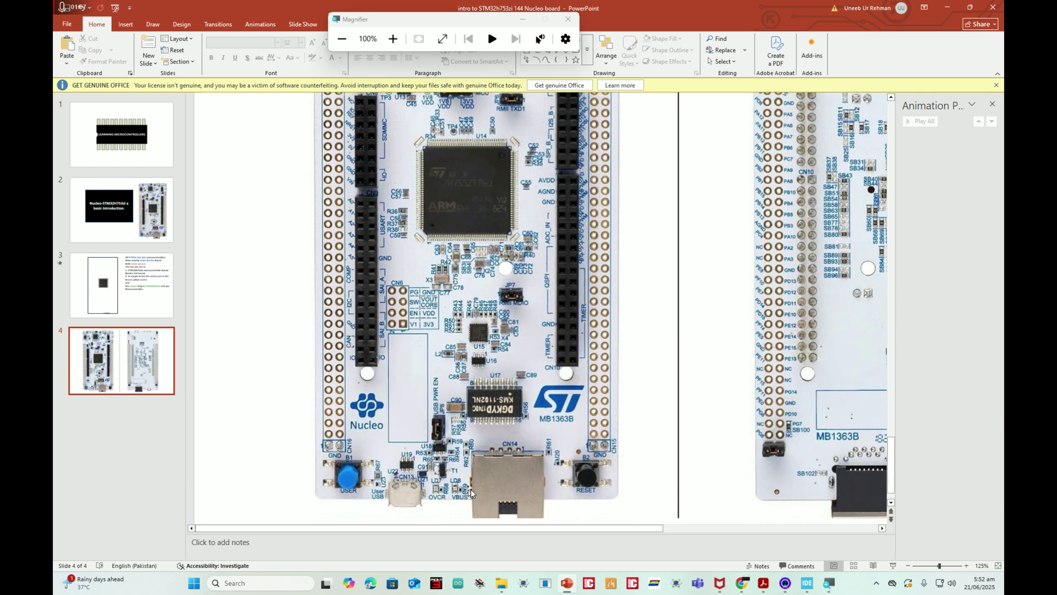
scroll(488, 413, "up", 4)
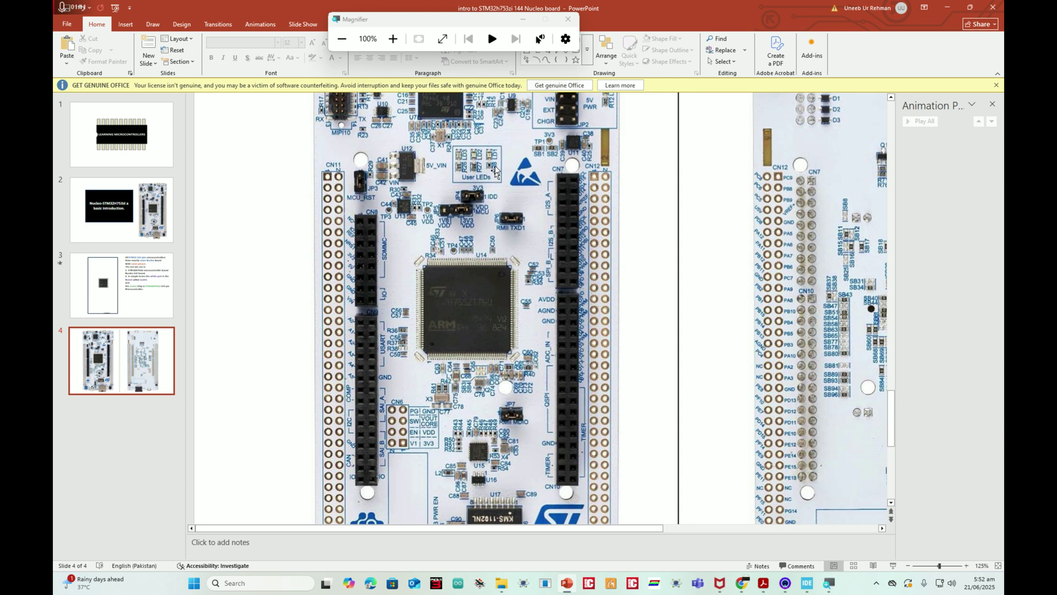
scroll(476, 163, "up", 7, "ctrl")
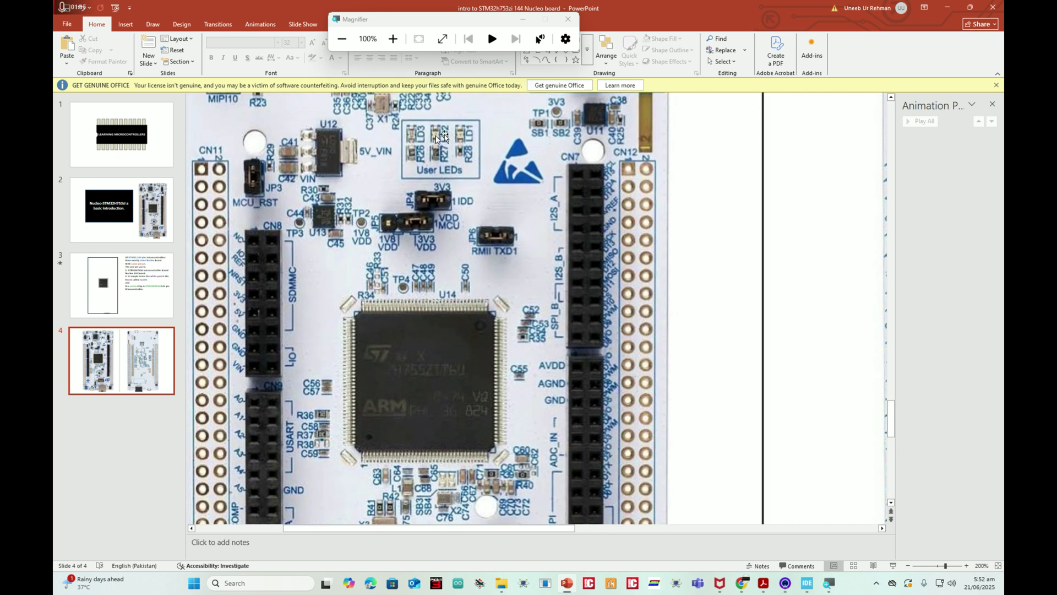
scroll(435, 174, "down", 7, "ctrl")
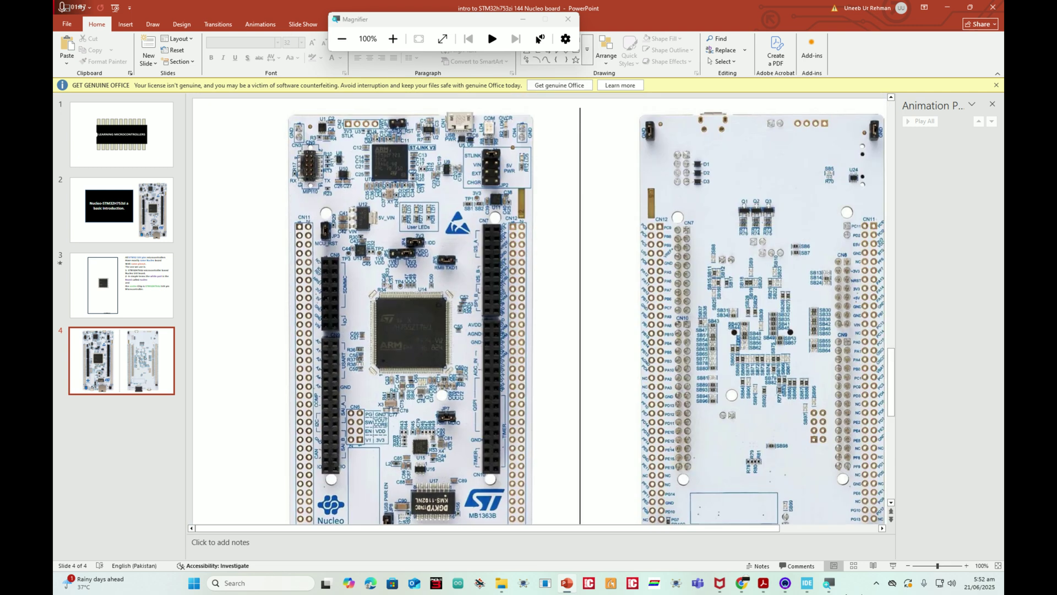
Switch to STM32CubeIDE and examine the LED-labelled pins PE1, PB7 and PB0 and the pins around the STM32H753ZITx package
left_click(812, 588)
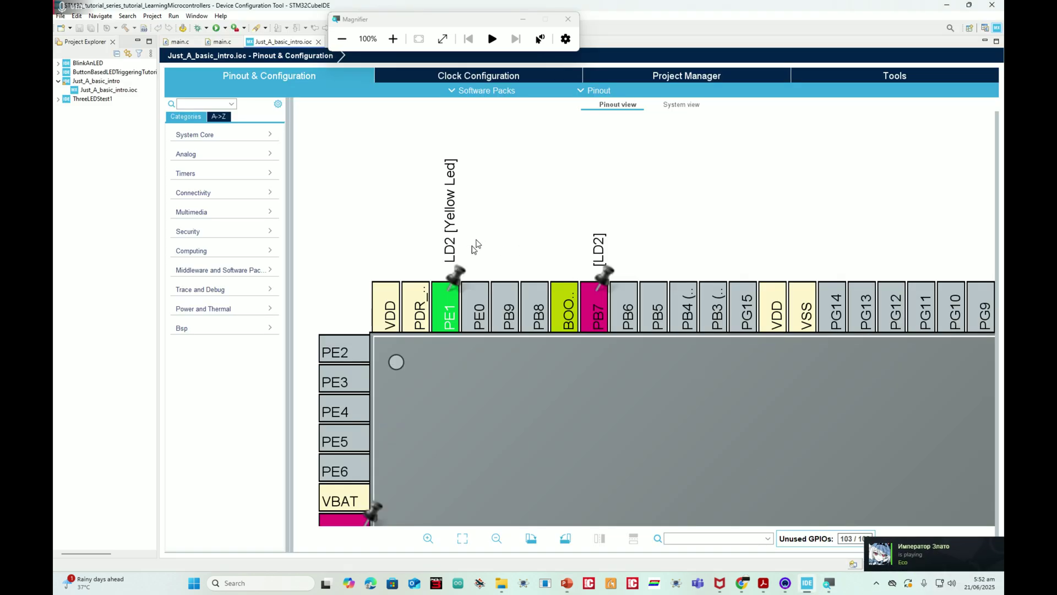
scroll(455, 254, "down", 3)
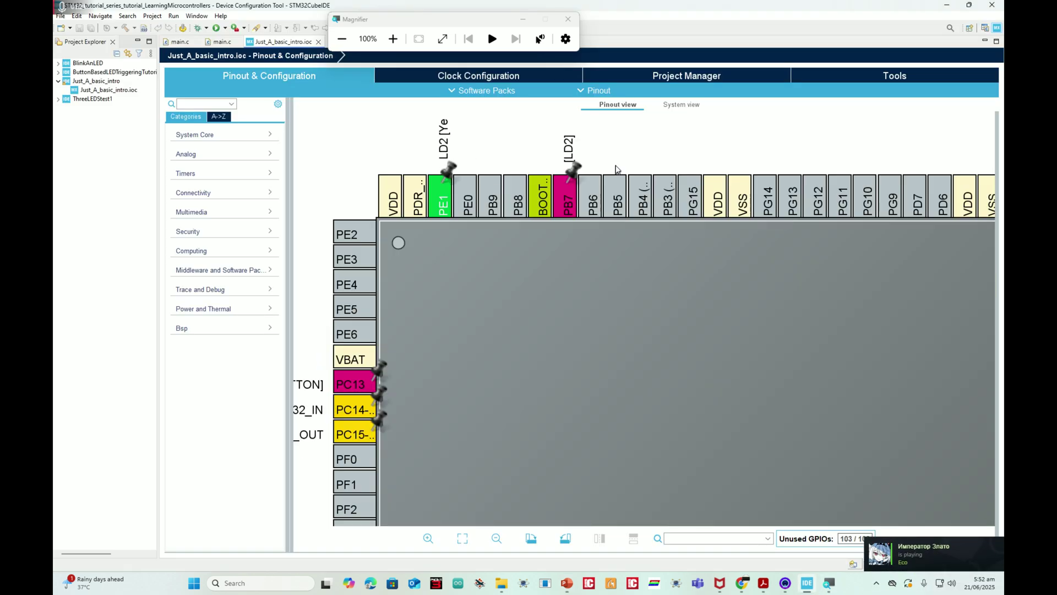
scroll(580, 228, "up", 5)
scroll(581, 228, "down", 1)
left_click_drag(639, 252, 662, 257)
scroll(663, 258, "down", 1)
scroll(674, 359, "up", 2)
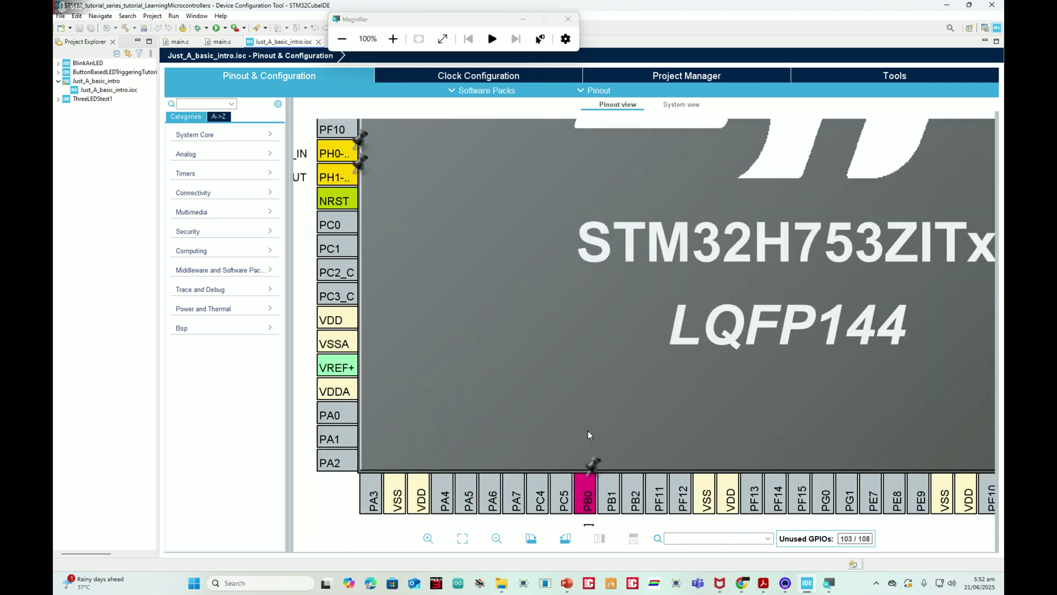
scroll(630, 314, "down", 1)
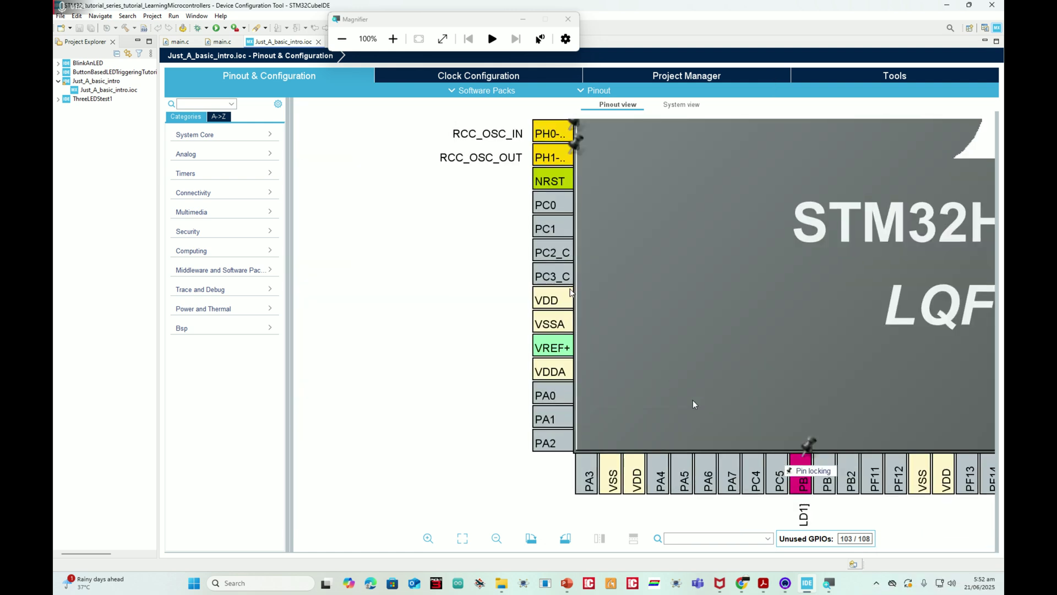
scroll(628, 262, "up", 2)
scroll(630, 259, "down", 4)
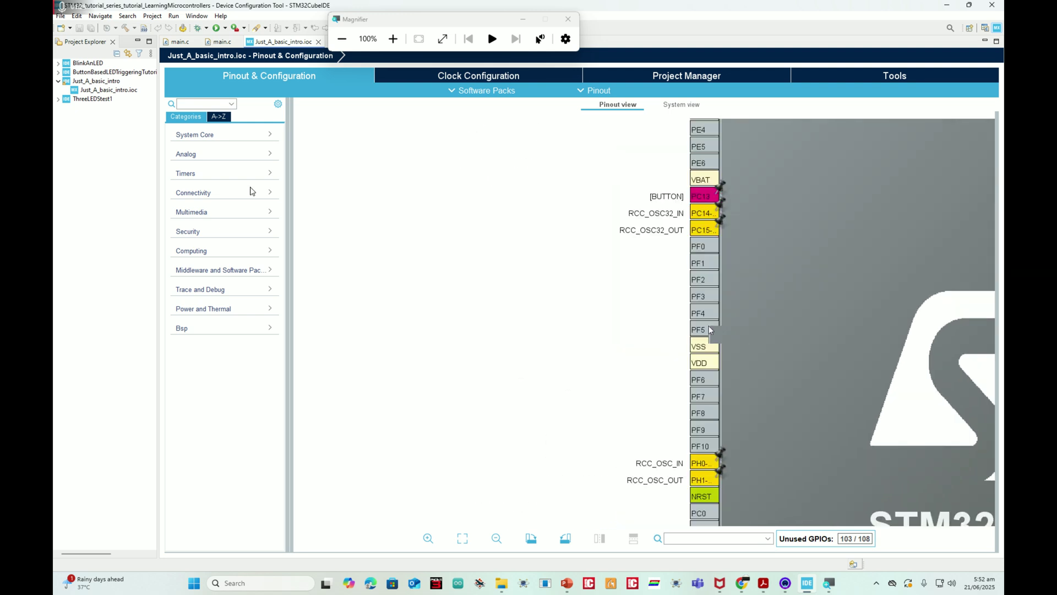
scroll(554, 309, "up", 2)
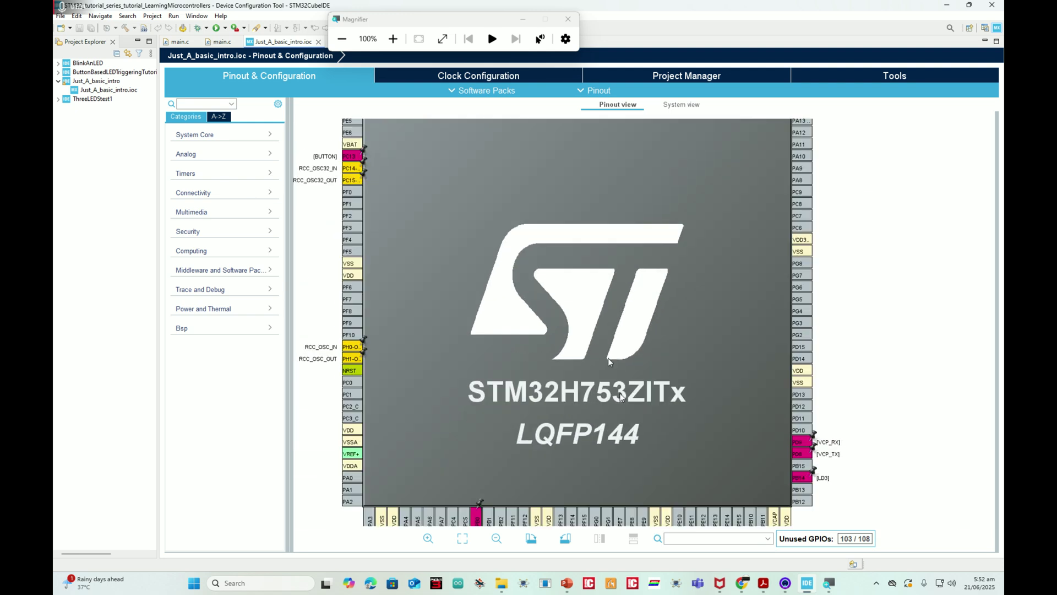
Switch to the datasheet in Chrome and examine pins 1 to 72 and the upper edge of the LQFP144 pinout
left_click(744, 583)
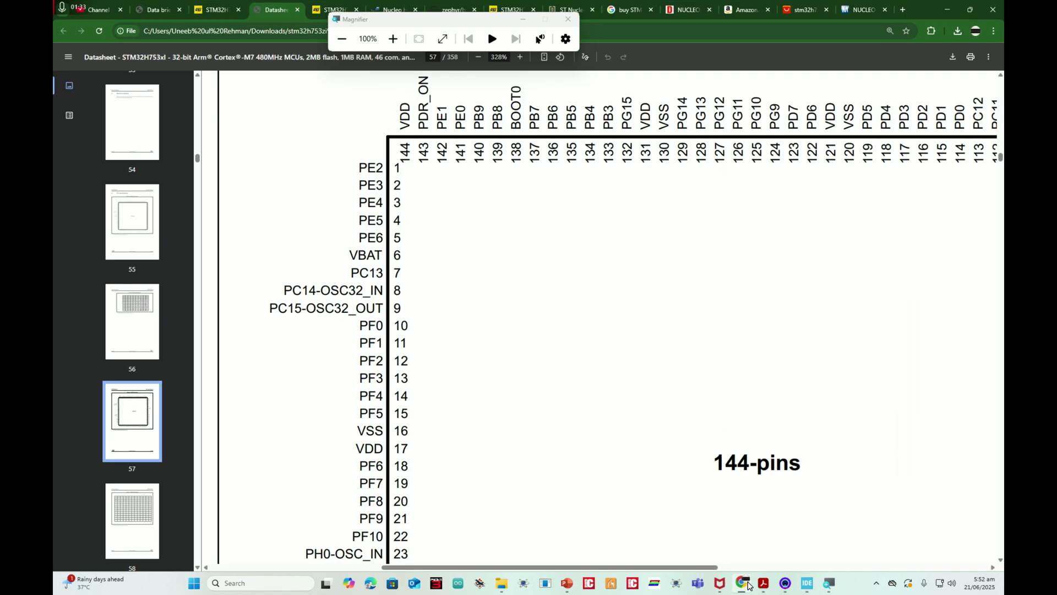
scroll(661, 358, "down", 3)
scroll(678, 306, "down", 1)
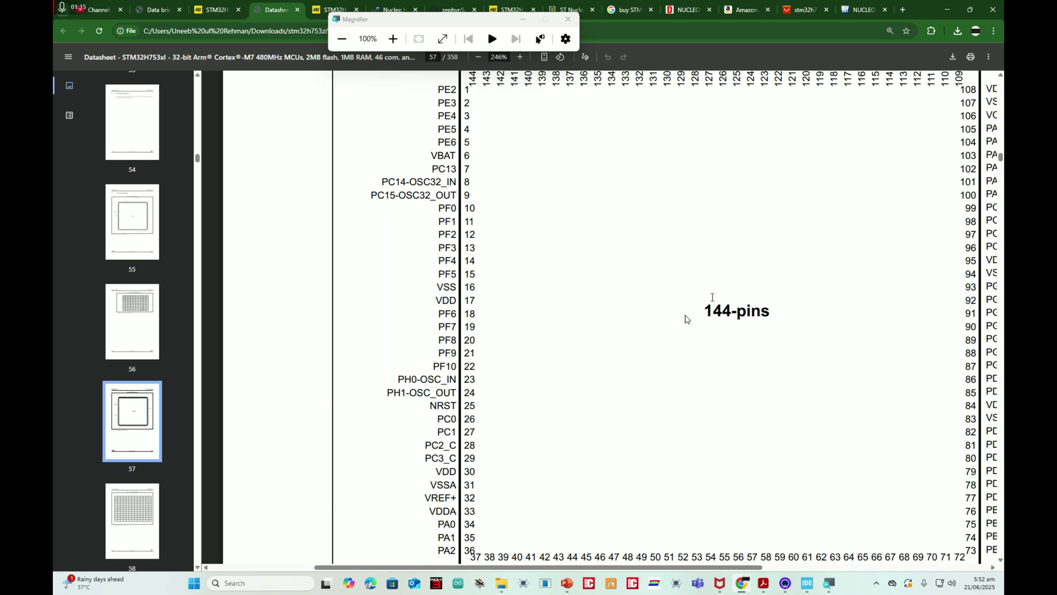
key("Escape")
scroll(682, 220, "down", 3)
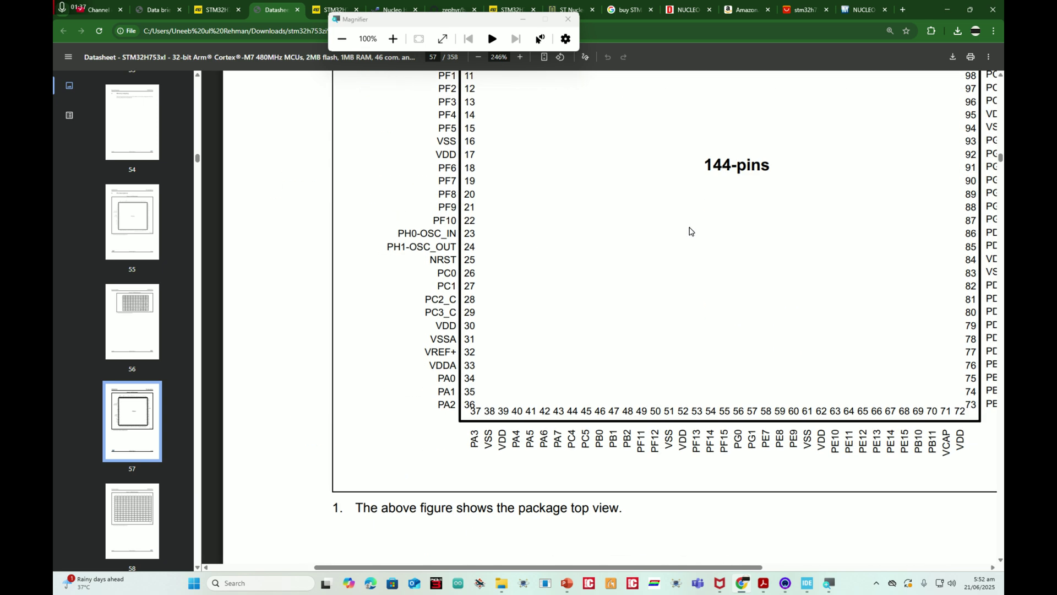
scroll(692, 229, "up", 8)
scroll(650, 263, "down", 4)
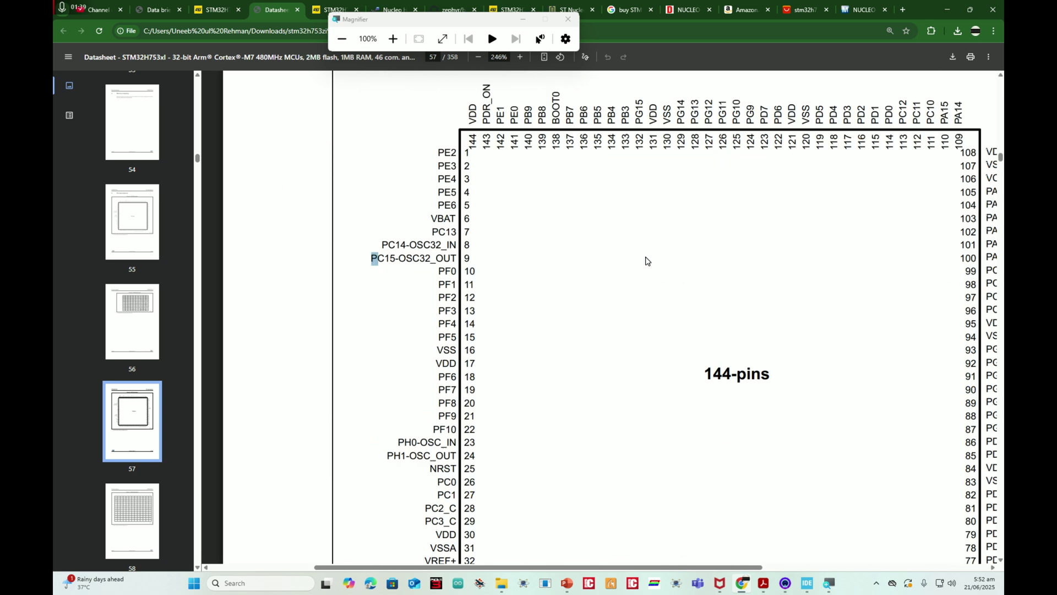
Look at the chip on the board photo in PowerPoint, and compare it with all sides of Figure 6 in the Chrome datasheet
left_click(567, 585)
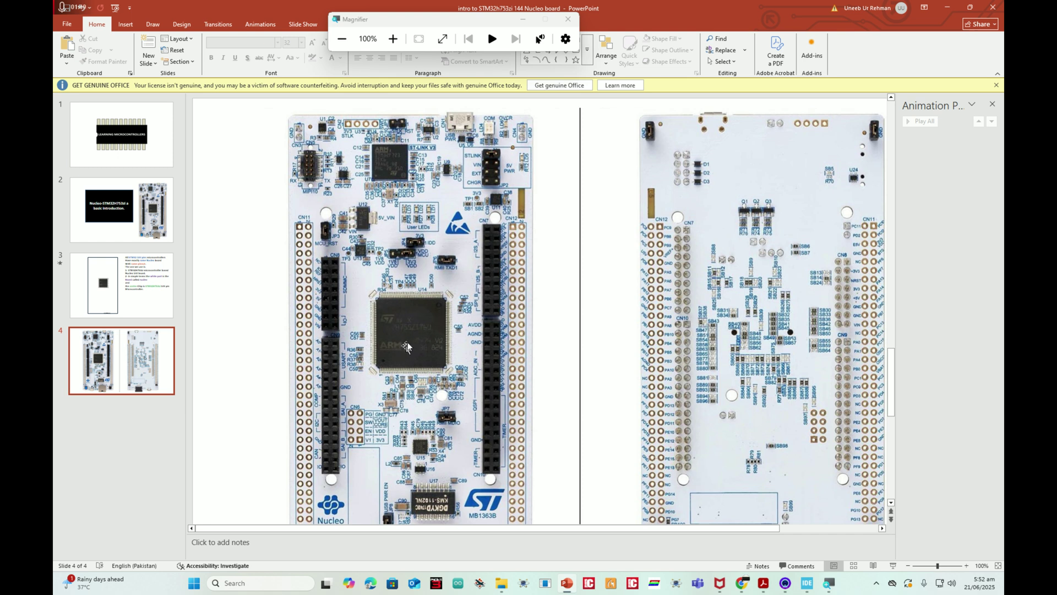
key("alt+Tab")
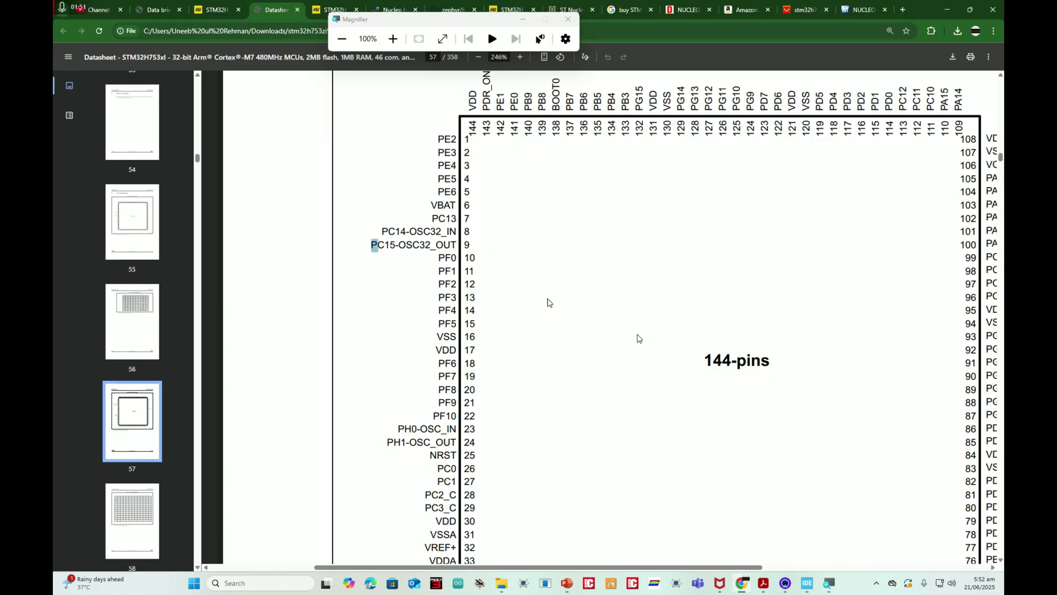
scroll(553, 300, "up", 3)
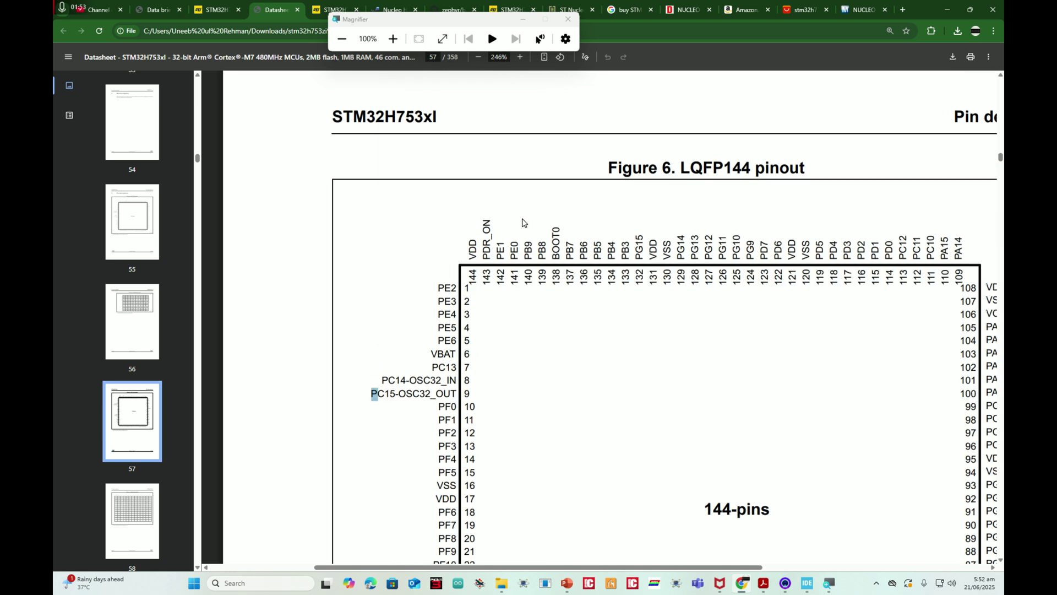
scroll(544, 243, "down", 6)
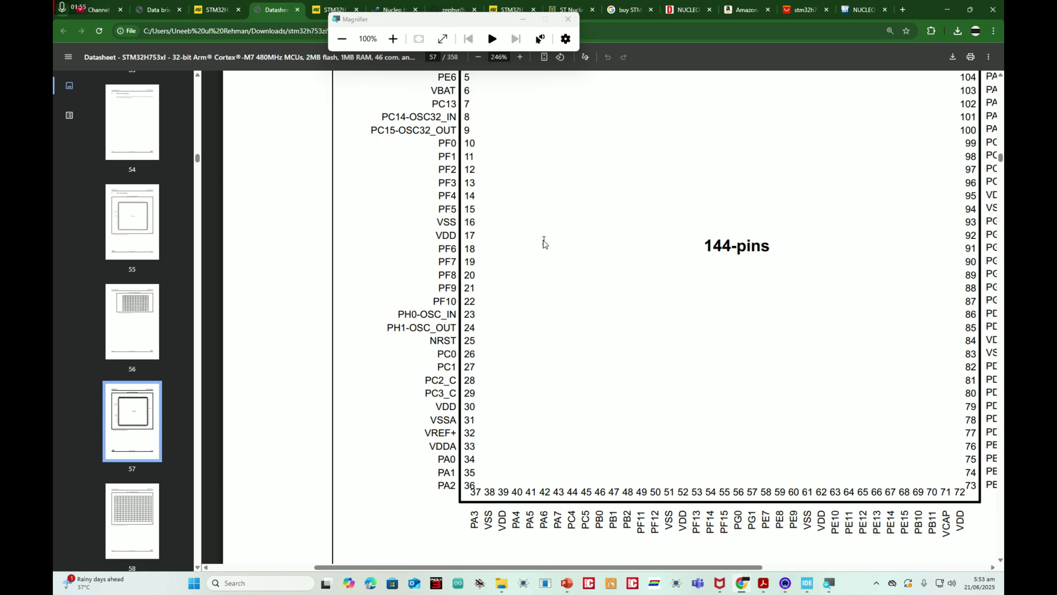
left_click_drag(707, 562, 785, 562)
scroll(876, 303, "up", 5)
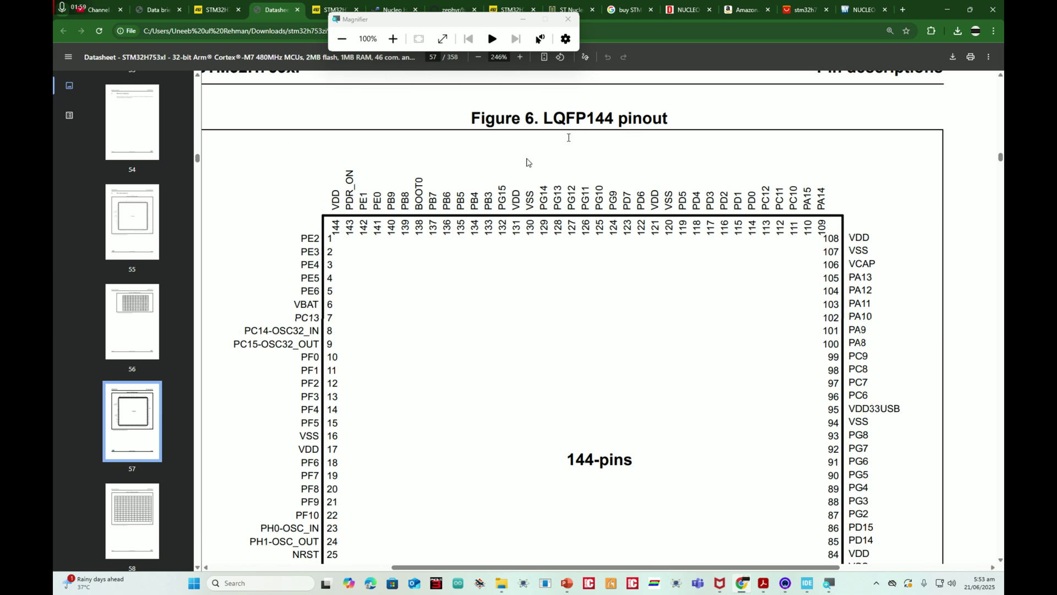
Return to PowerPoint and examine the CN12 header's pin labels on the back board photo at 300% zoom, from PC9 down to PG6
key("alt+Tab")
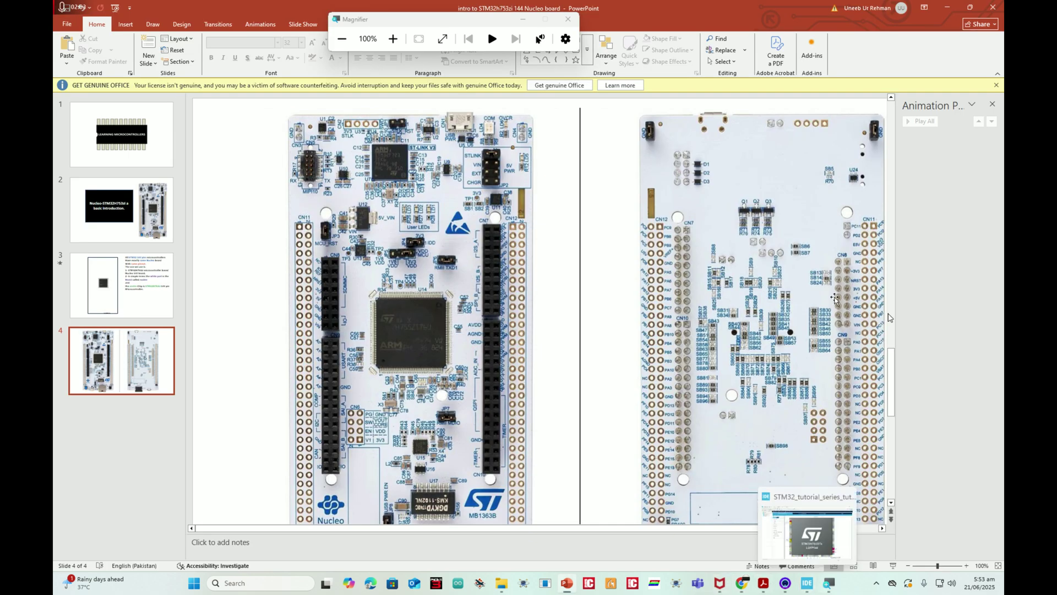
scroll(866, 326, "down", 2)
scroll(781, 302, "up", 5)
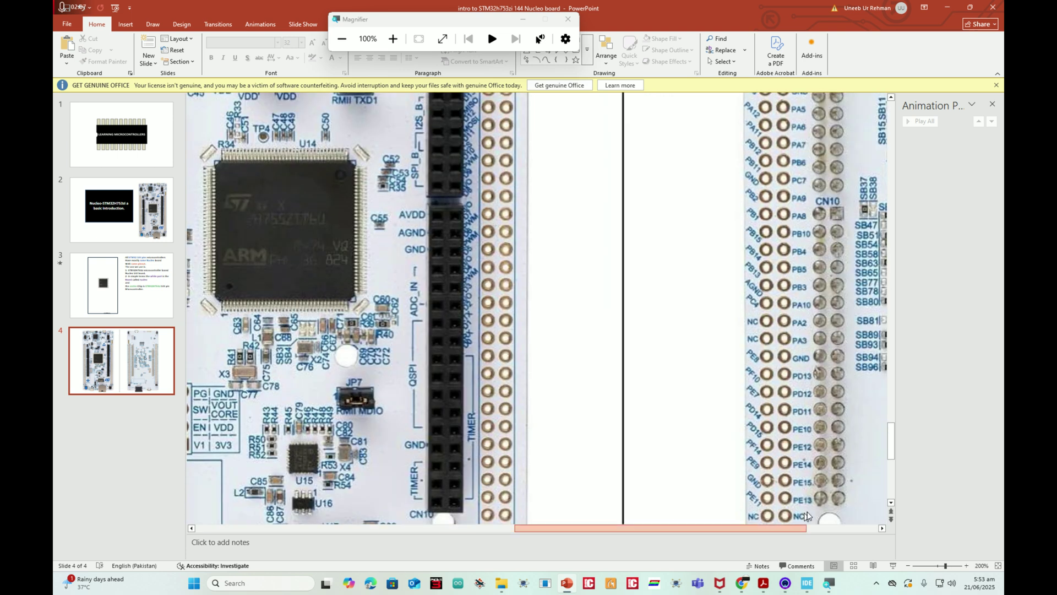
scroll(660, 260, "right", 5)
scroll(400, 219, "up", 1)
scroll(844, 207, "up", 2, "ctrl")
scroll(844, 206, "up", 2)
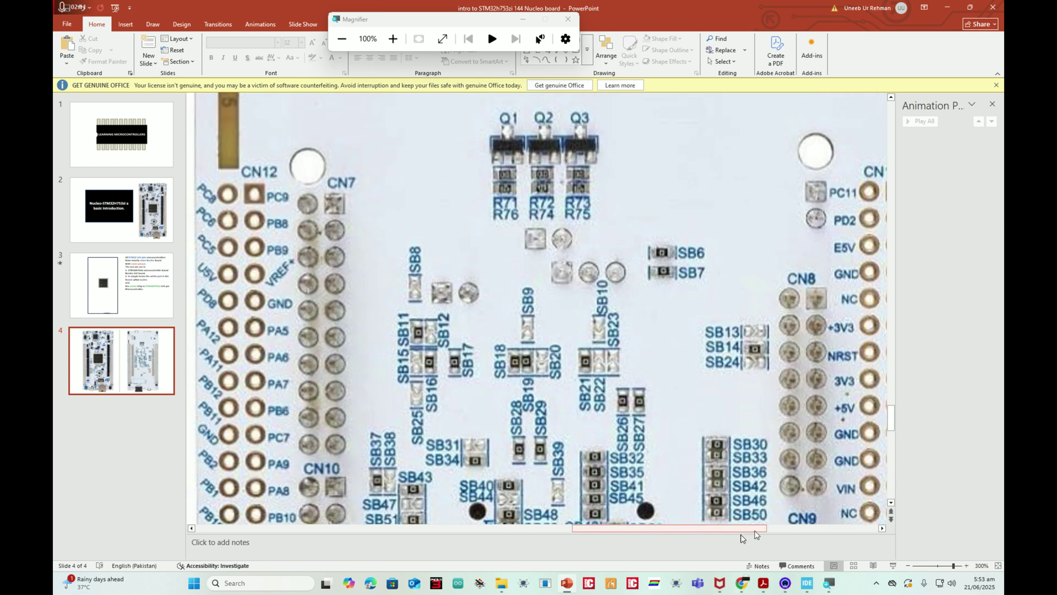
left_click_drag(752, 530, 721, 526)
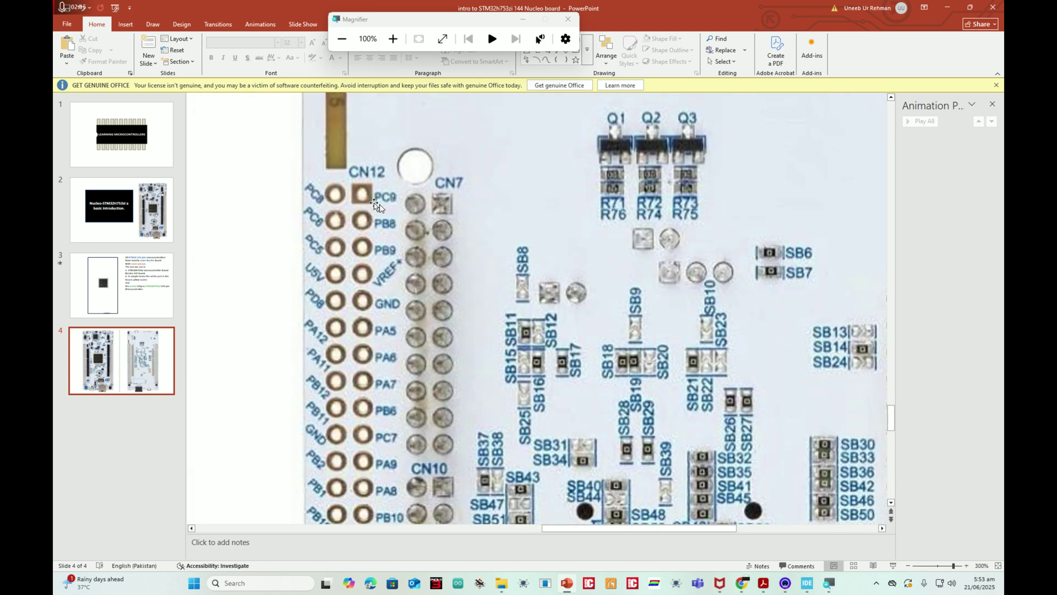
scroll(375, 215, "down", 8)
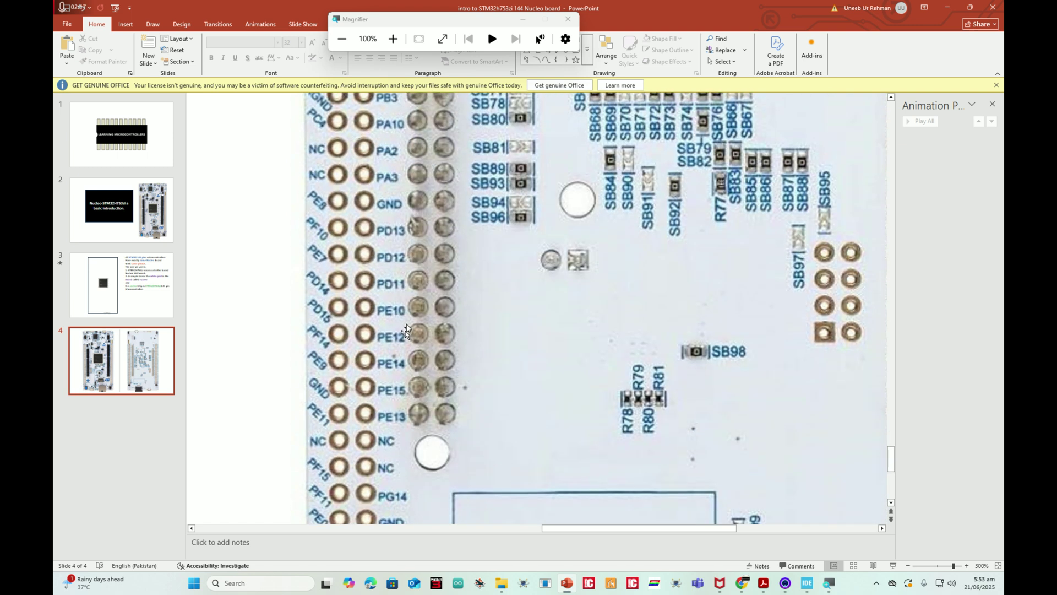
scroll(405, 333, "down", 5)
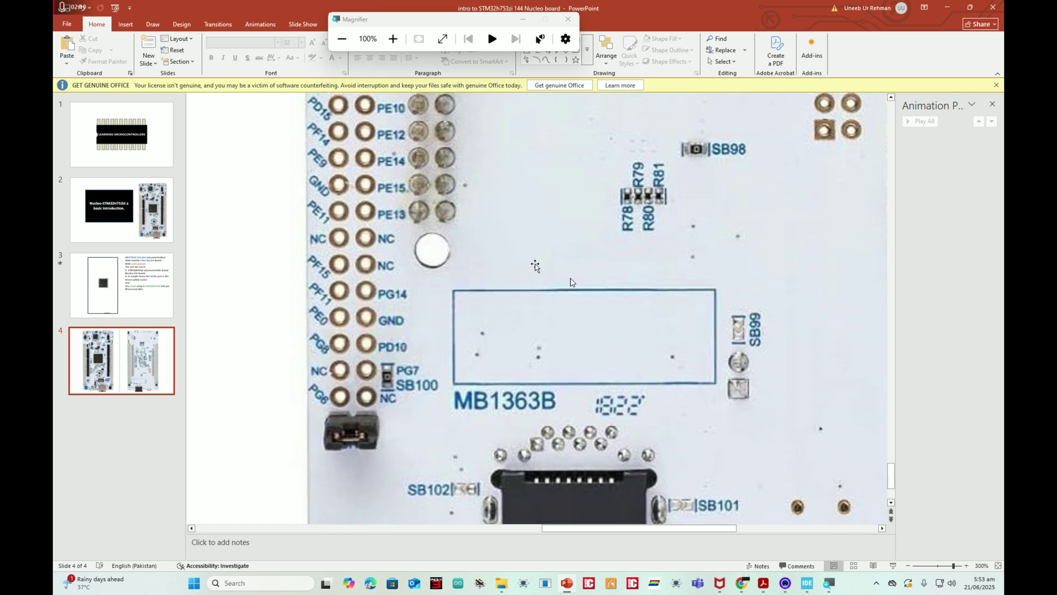
View the lower edge of the LQFP144 pinout in the Chrome datasheet and return to STM32CubeIDE
key("alt+Tab")
scroll(593, 306, "down", 5)
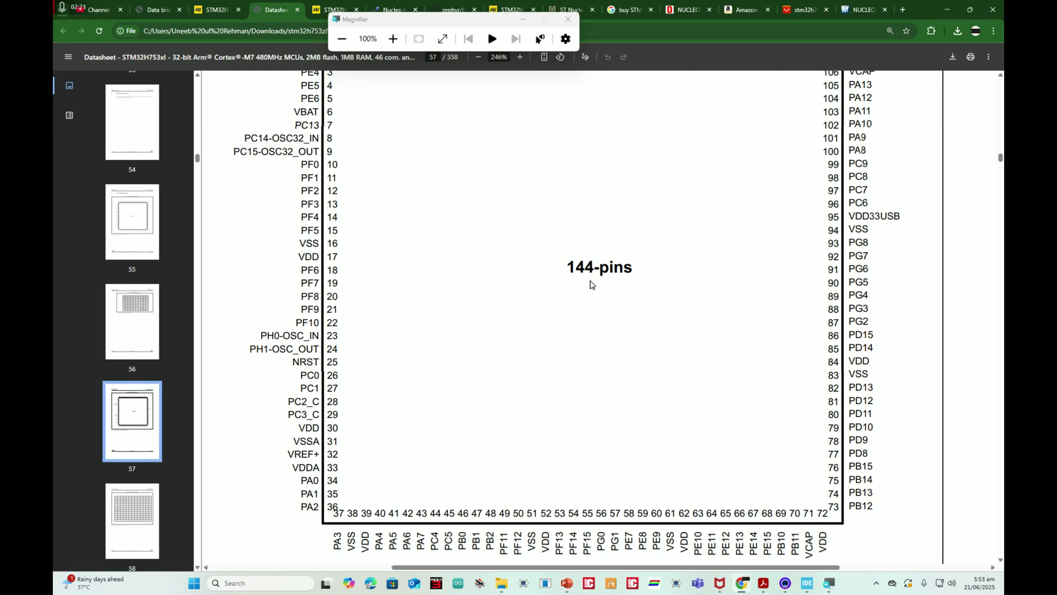
left_click(809, 585)
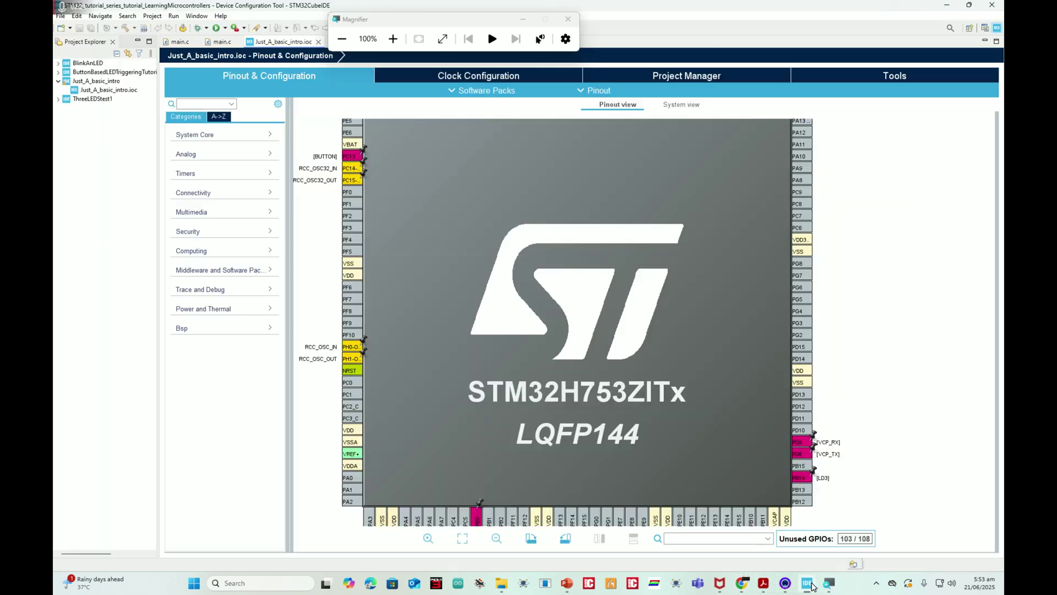
Enlarge the screen with the Magnifier and open the ADC3 settings from the Analog peripherals
left_click(393, 39)
left_click(393, 39)
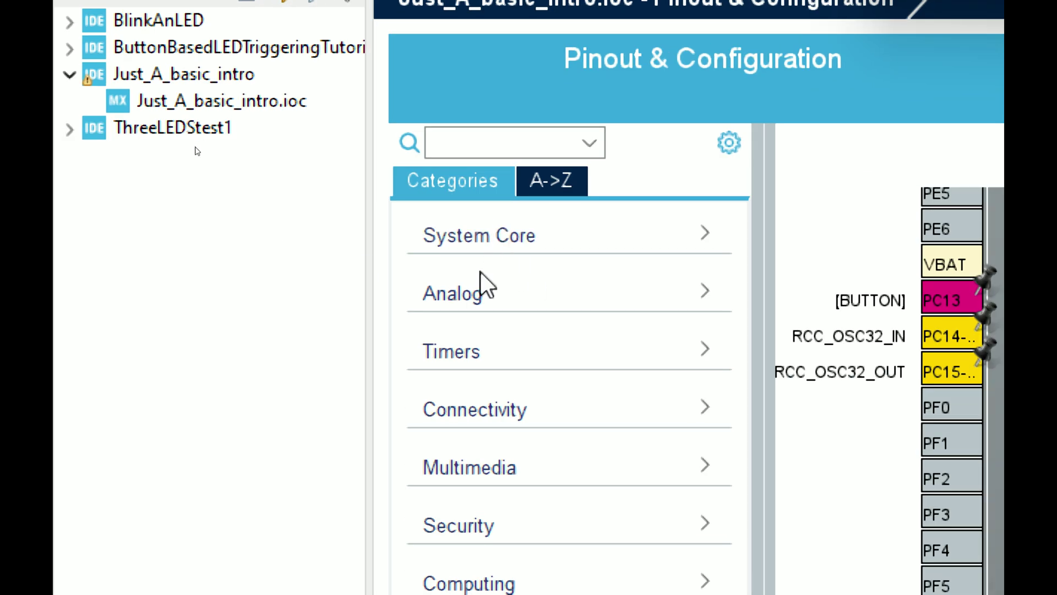
left_click(472, 302)
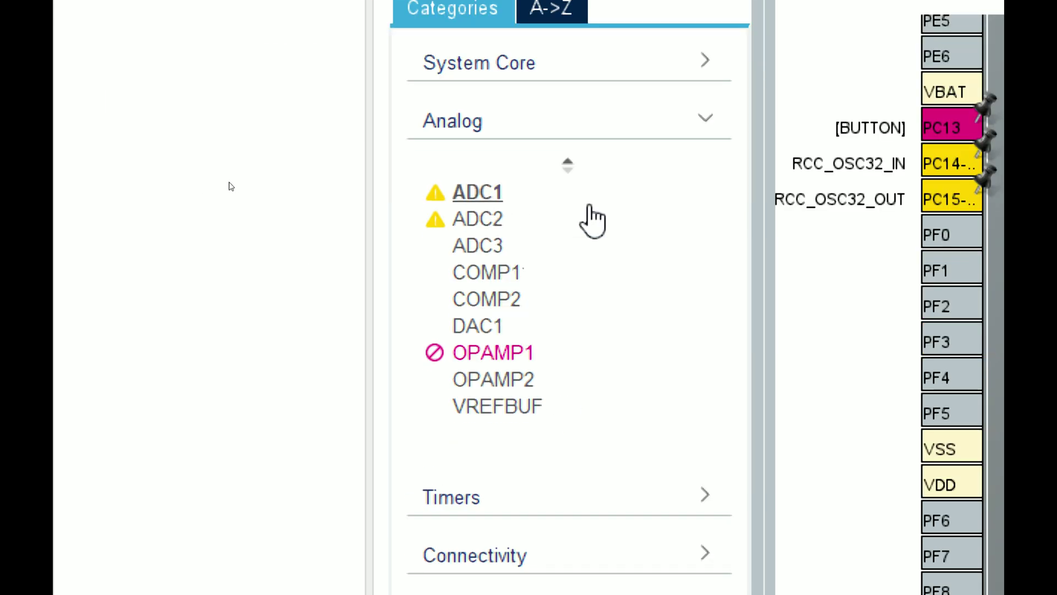
left_click(499, 251)
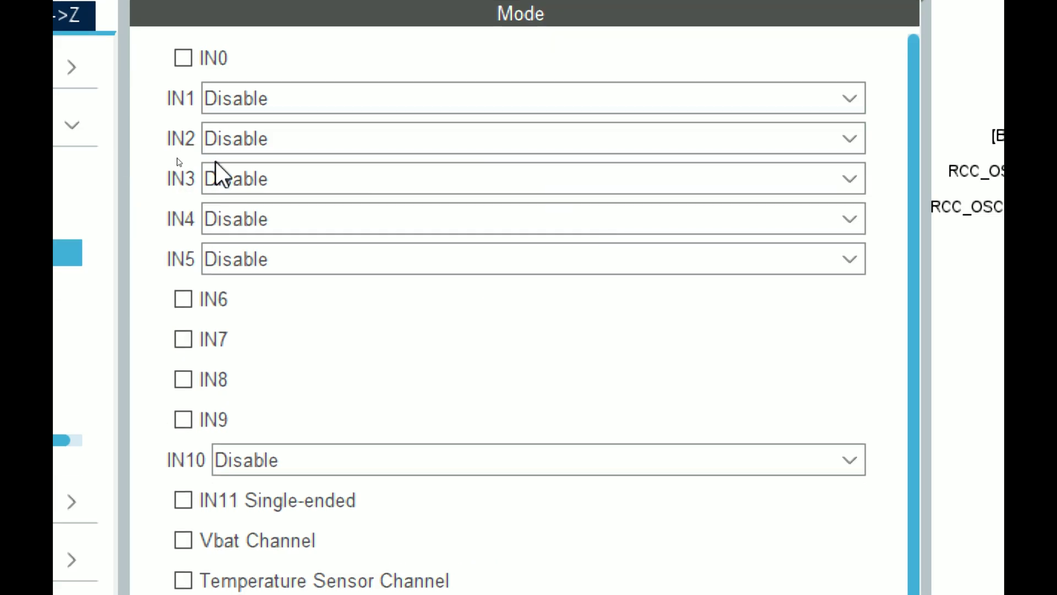
Inspect the ADC3 channel list and the mode choices for IN1, and briefly enable and disable channel IN0
scroll(618, 90, "down", 1)
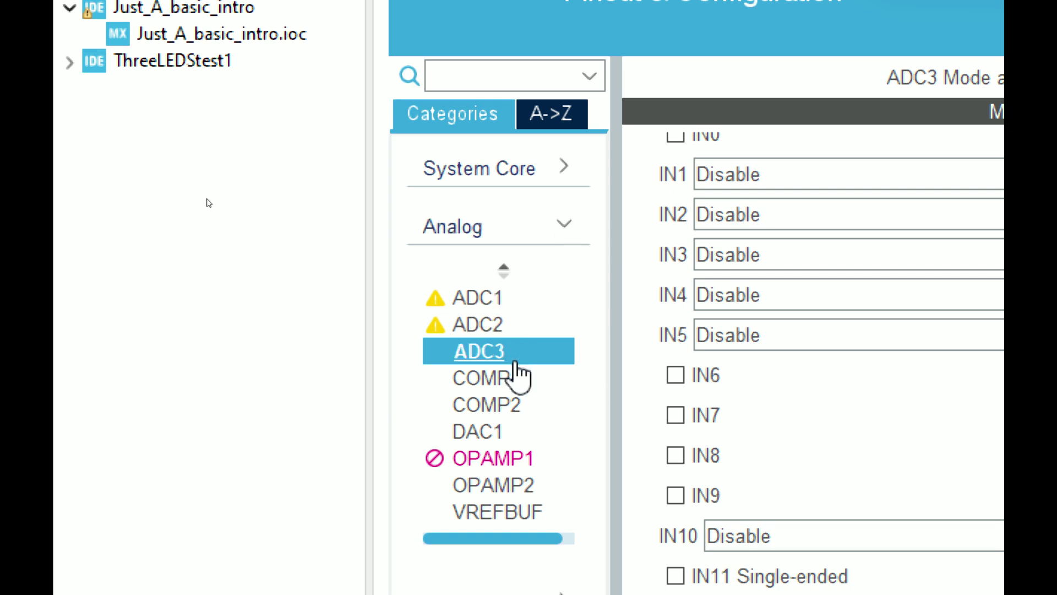
mouse_move(515, 369)
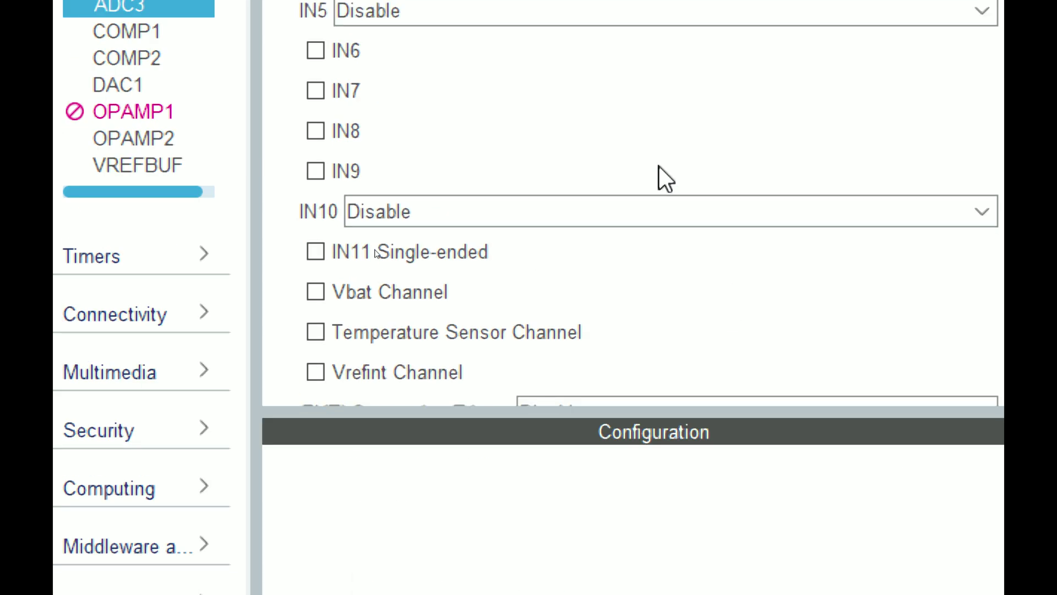
left_click(447, 197)
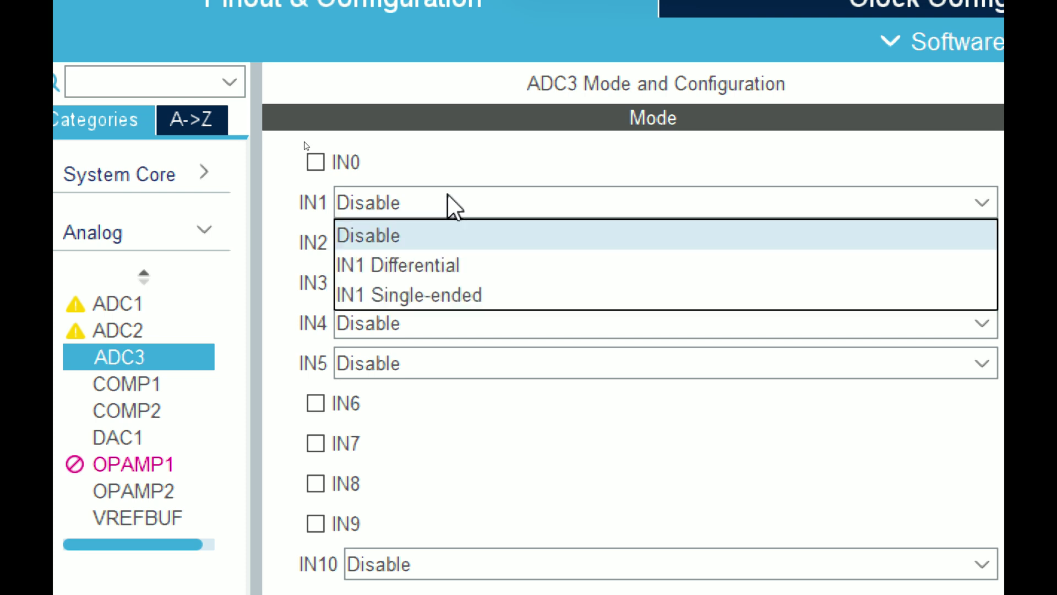
scroll(543, 71, "down", 2)
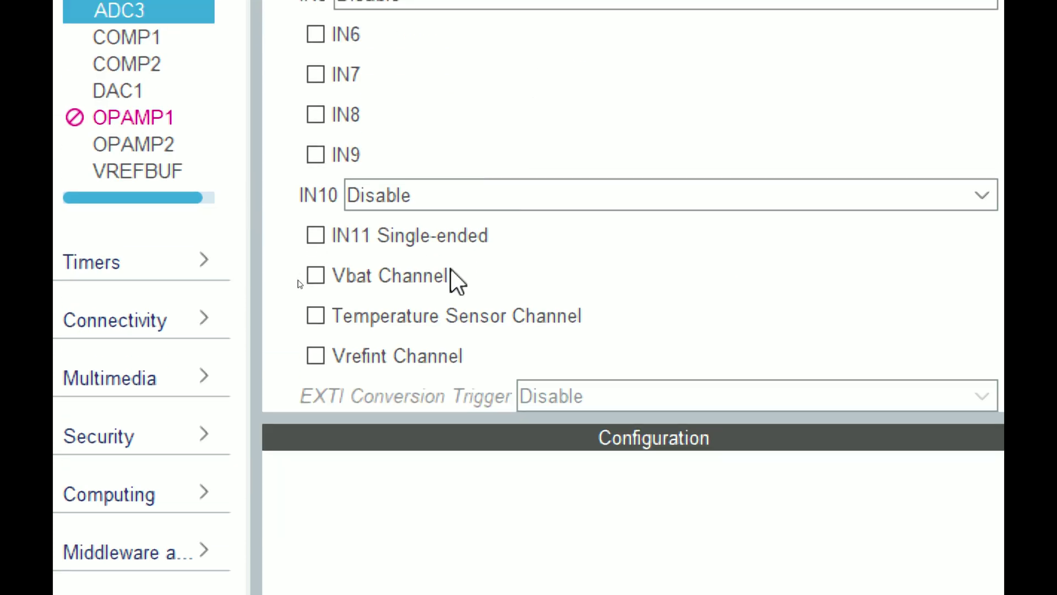
scroll(292, 248, "up", 1)
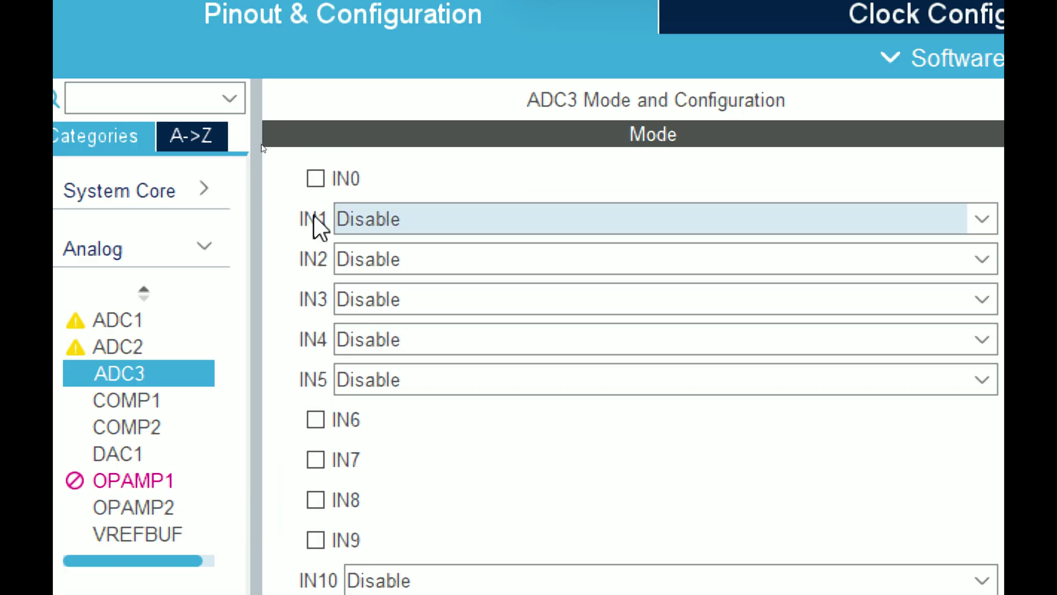
left_click(316, 178)
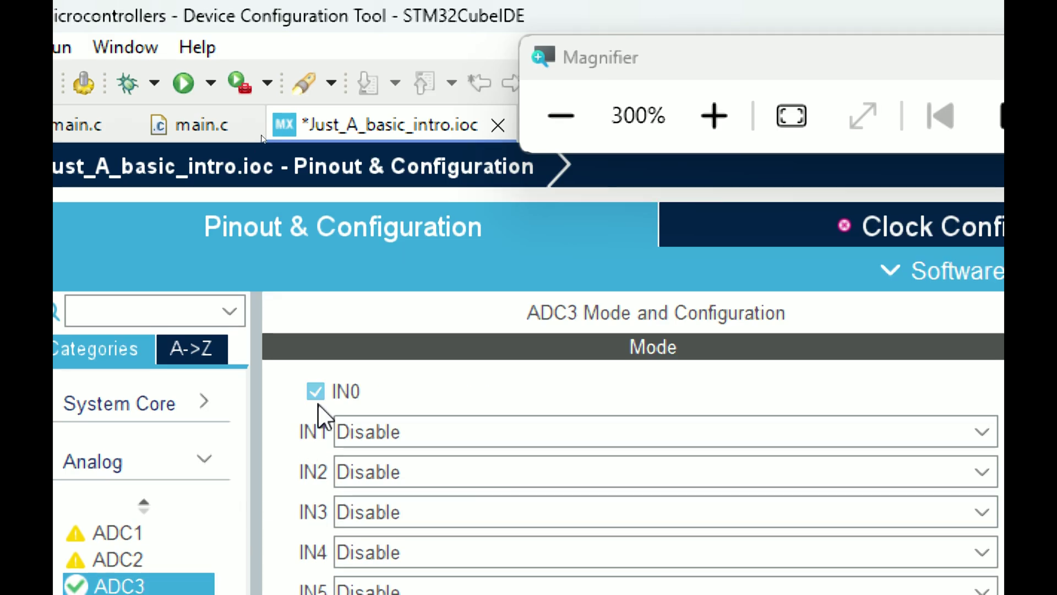
left_click(317, 391)
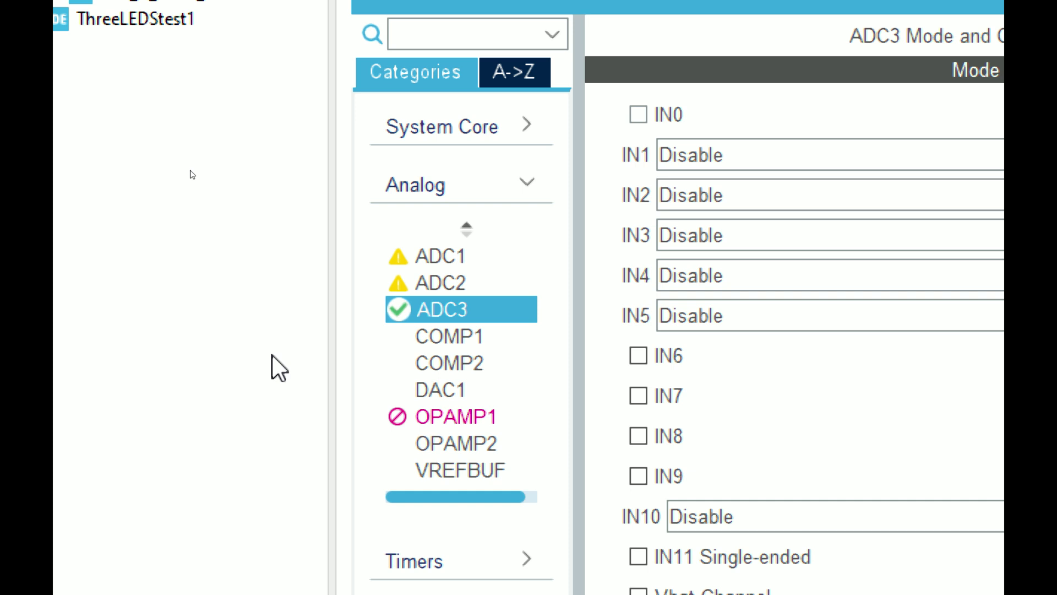
Open the ADC2 settings and look over its channels and the Analog peripherals at 200% magnification
left_click(468, 283)
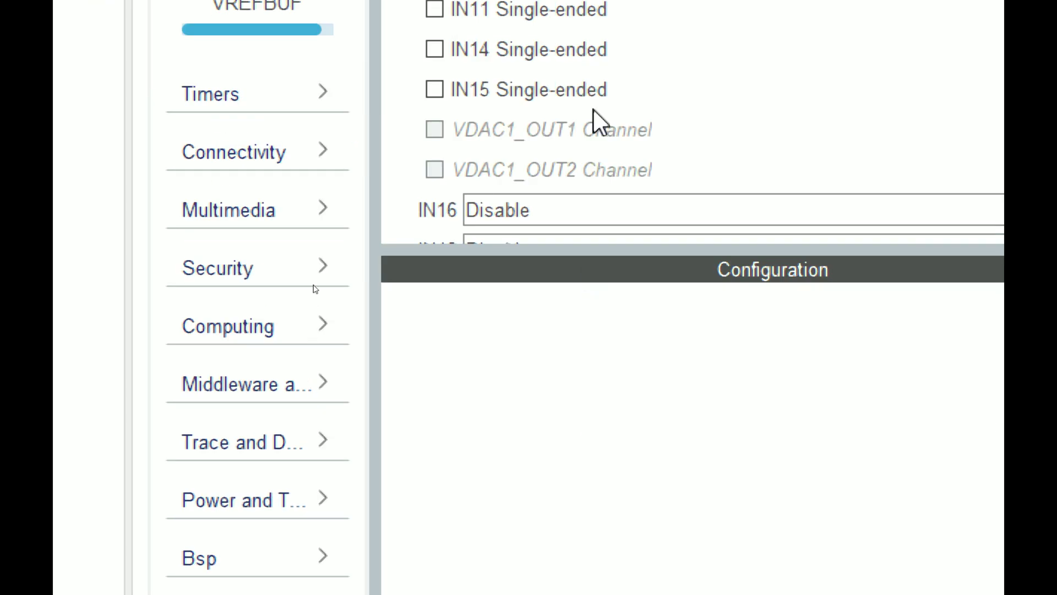
scroll(593, 109, "down", 1)
scroll(520, 300, "up", 1)
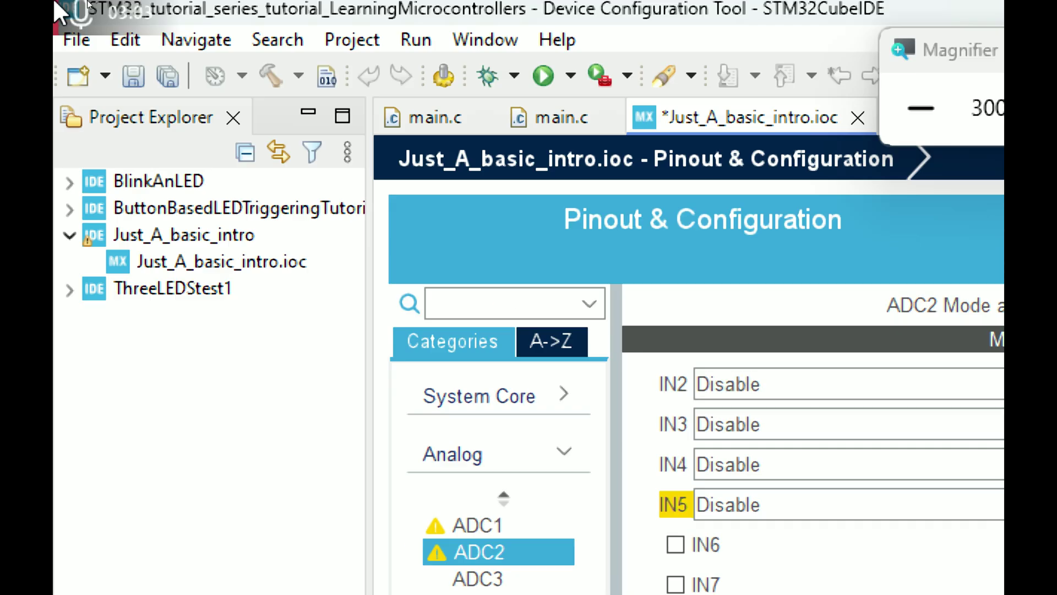
left_click(875, 14)
scroll(338, 418, "right", 1)
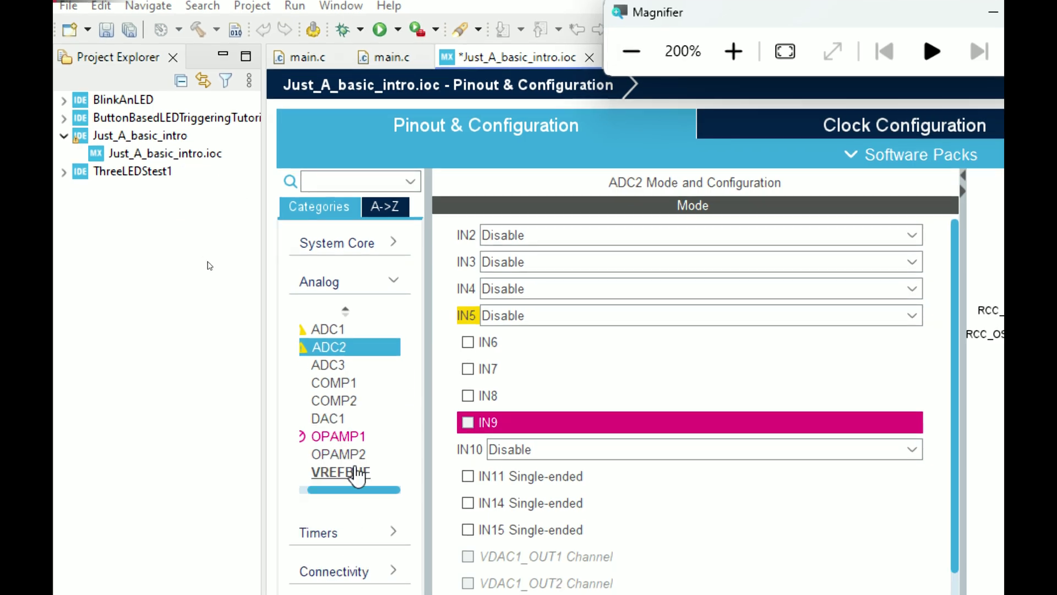
left_click_drag(366, 496, 357, 496)
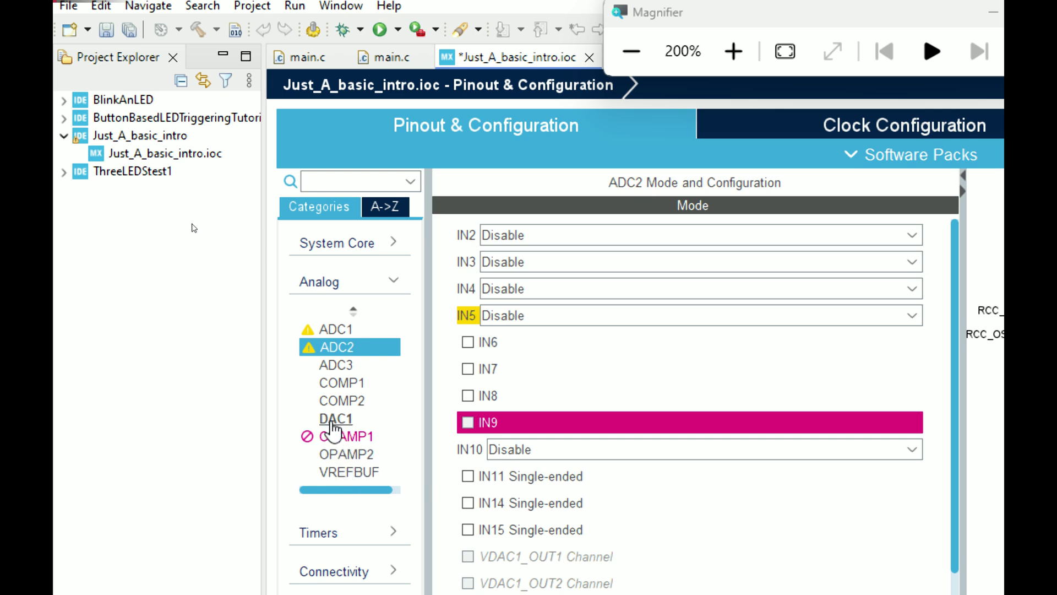
scroll(571, 279, "down", 2)
scroll(311, 483, "right", 1)
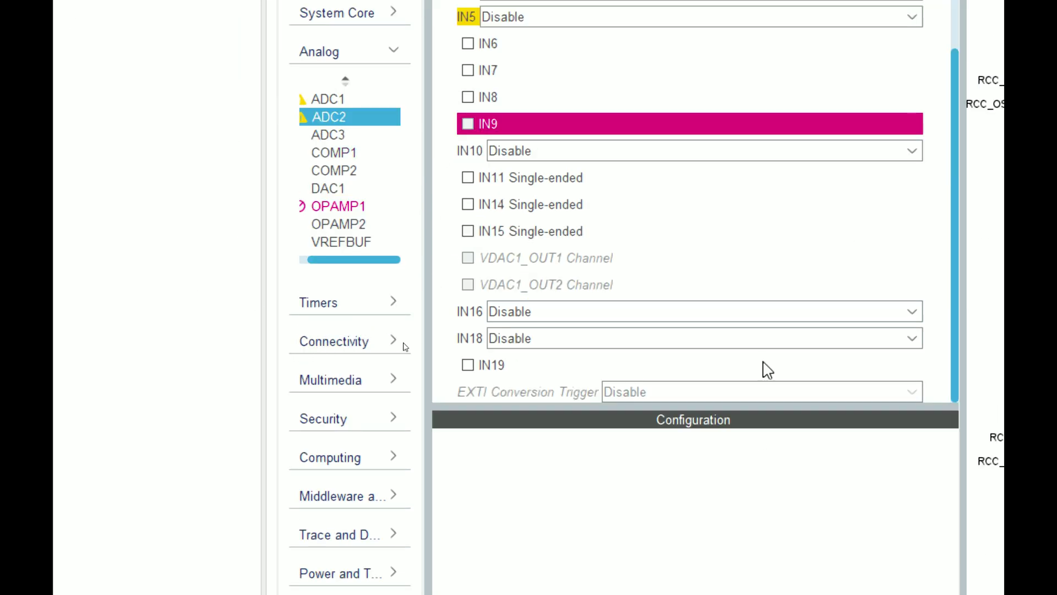
Expand the Timers category and look through its peripherals from HRTIM to TIM17
left_click(314, 302)
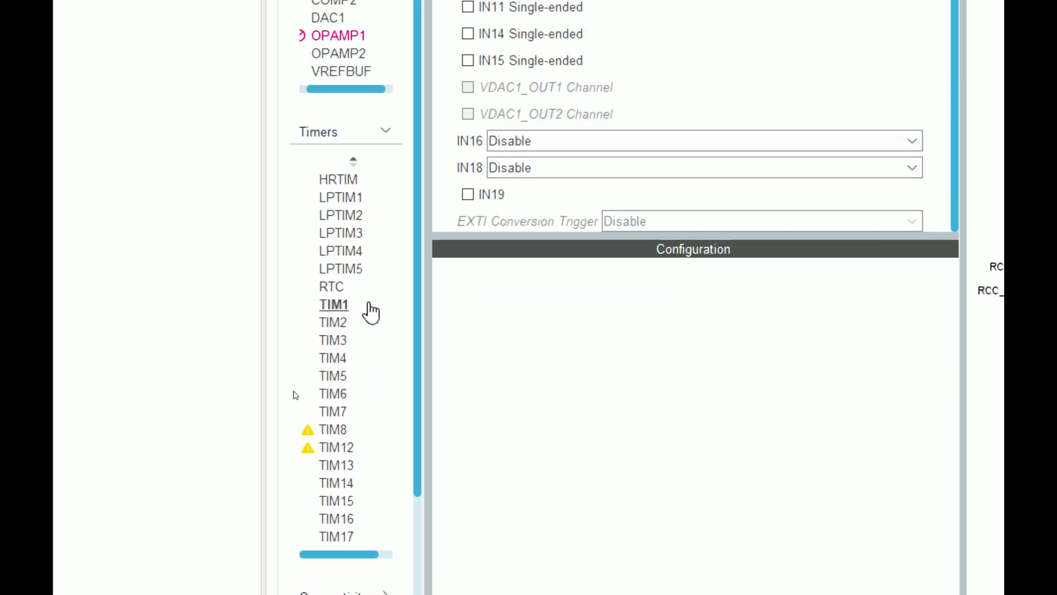
scroll(315, 498, "down", 1)
scroll(289, 441, "down", 4)
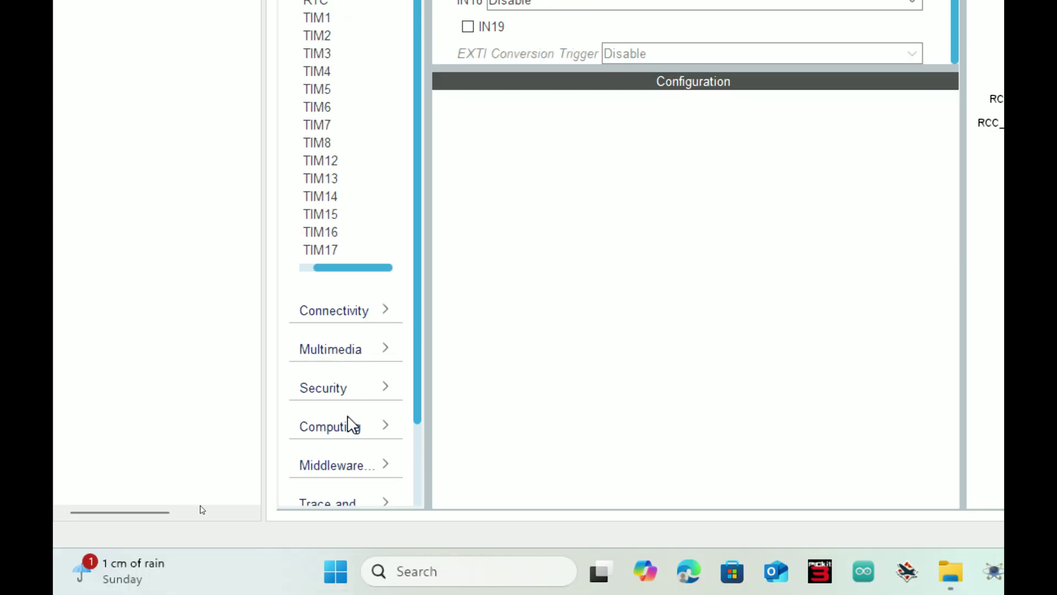
Expand the Connectivity category and examine its interfaces, from ETH and I2C through SPI and UART to USB_OTG_HS
left_click(330, 287)
scroll(324, 331, "down", 5)
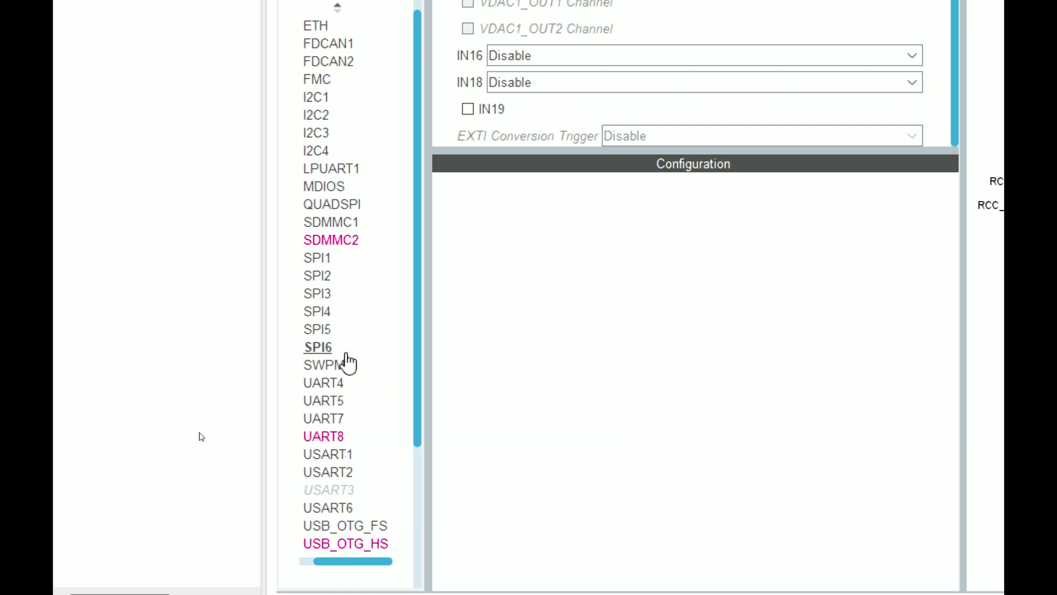
left_click_drag(413, 332, 443, 299)
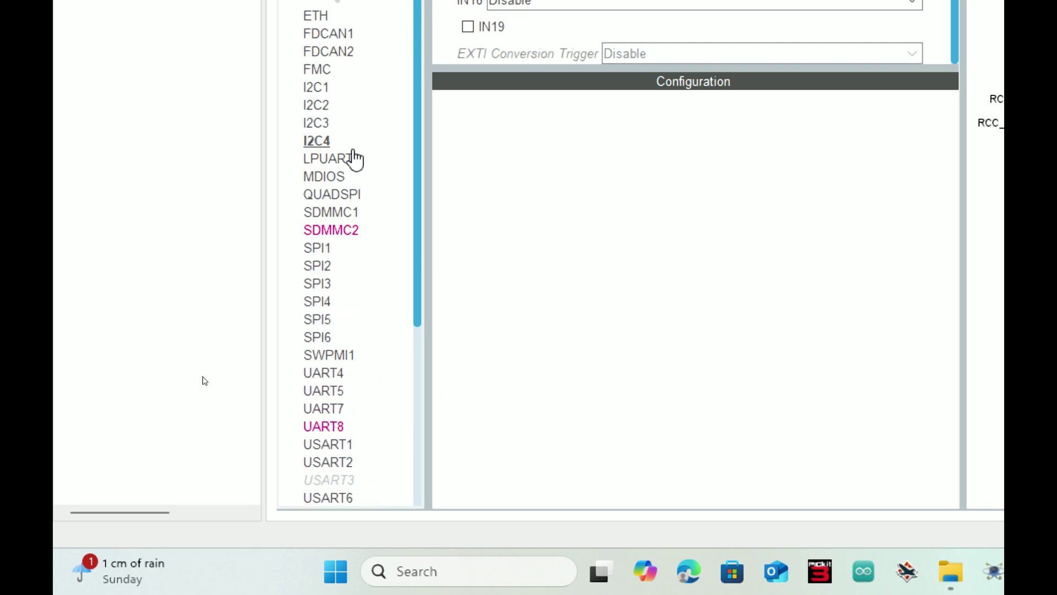
mouse_move(359, 172)
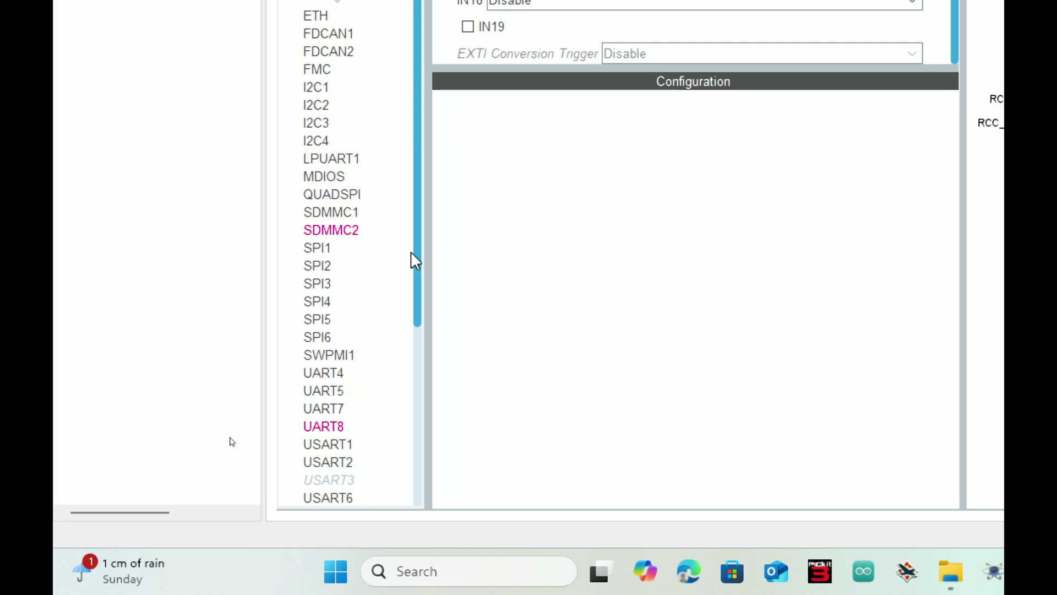
left_click_drag(421, 301, 406, 493)
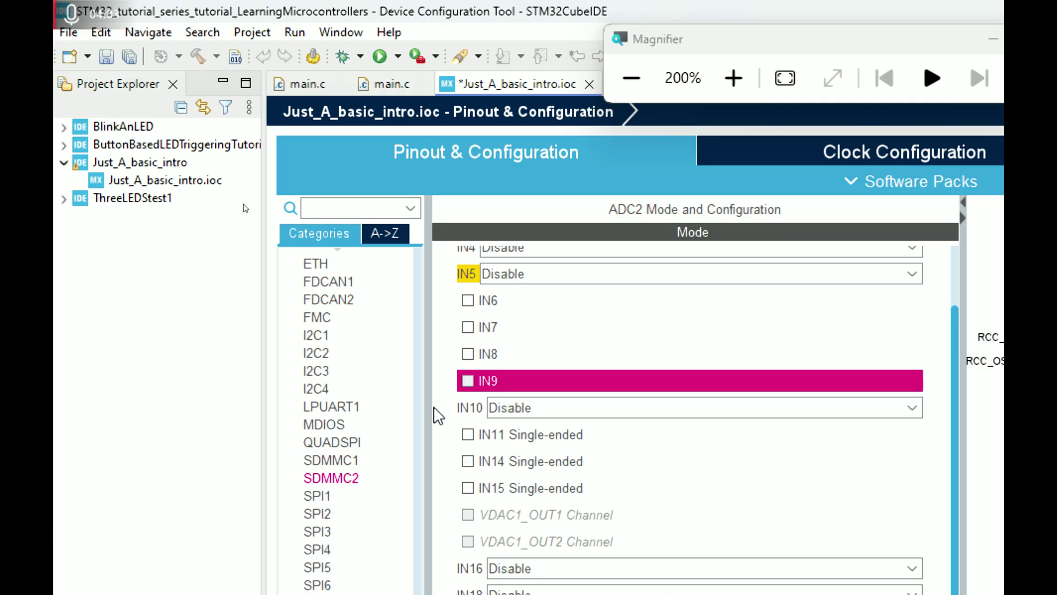
scroll(417, 396, "up", 10)
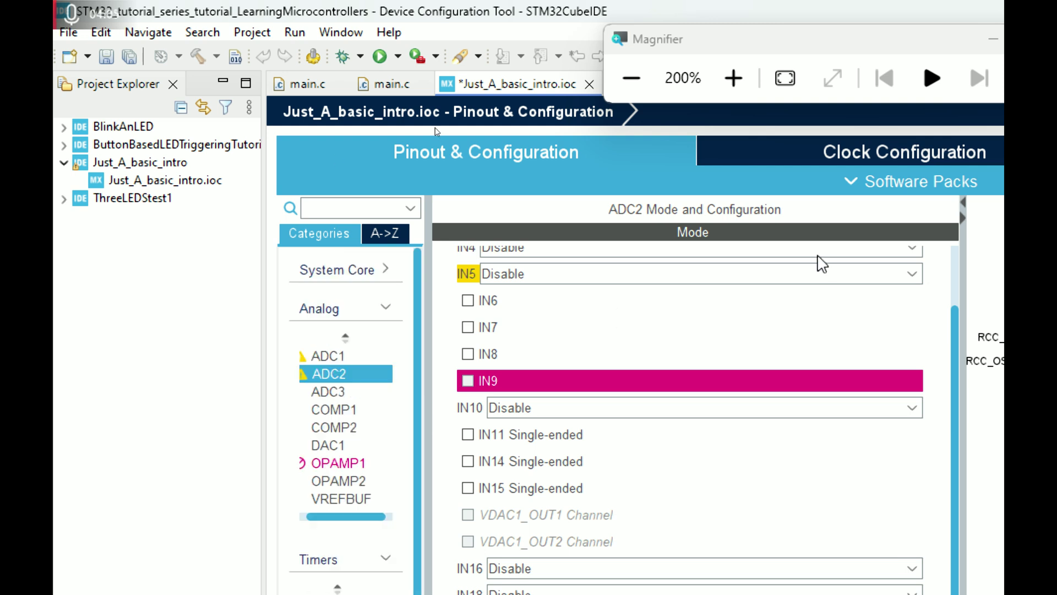
Open the clock configuration and examine the clock tree's CPU and bus clock outputs with the Magnifier enlarged
left_click(612, 77)
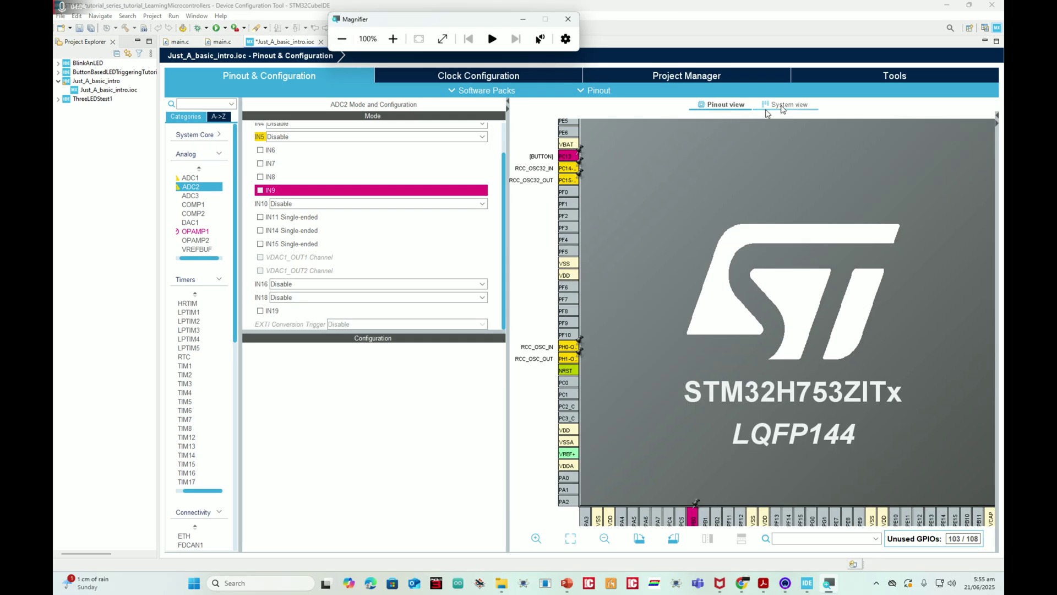
left_click(478, 80)
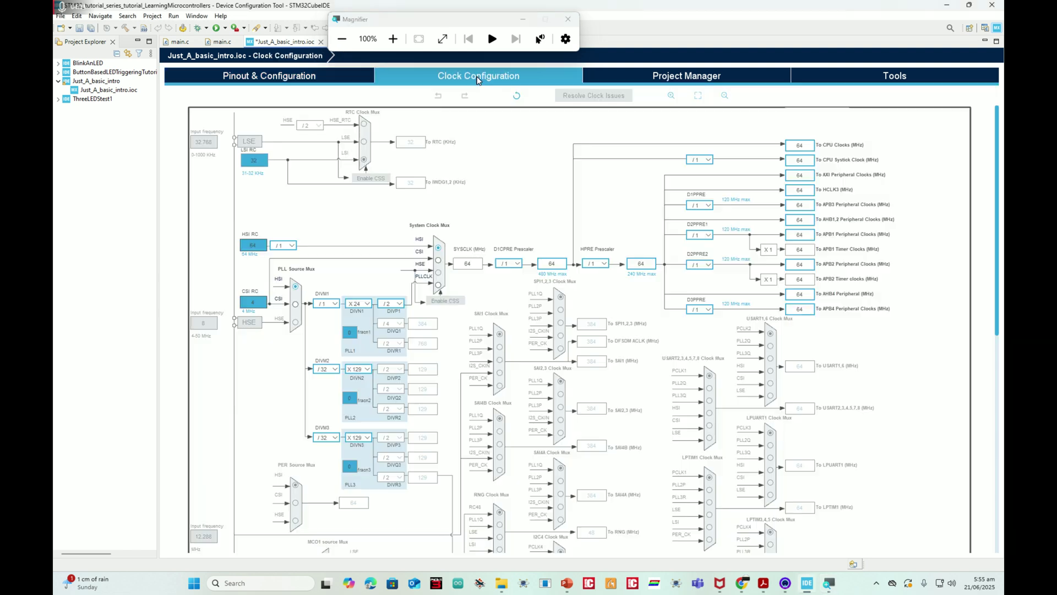
left_click(393, 39)
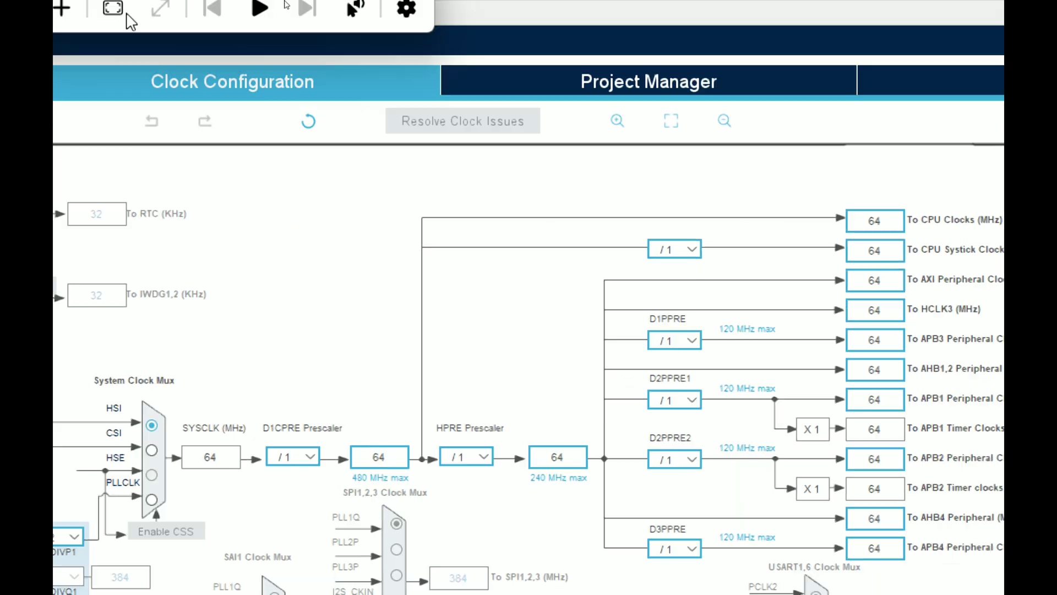
key("ctrl+alt+space")
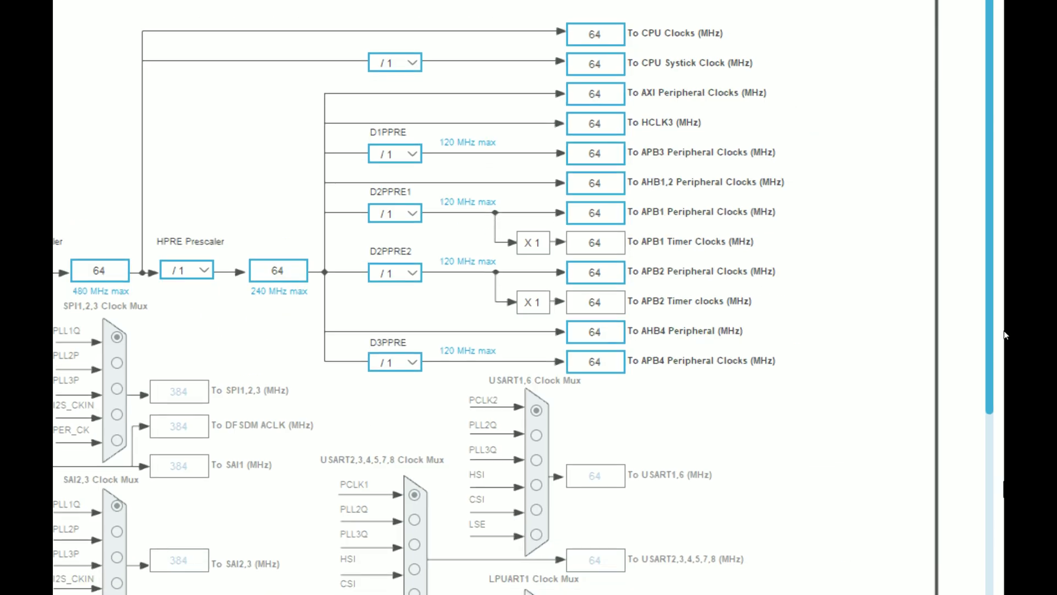
scroll(863, 388, "down", 8)
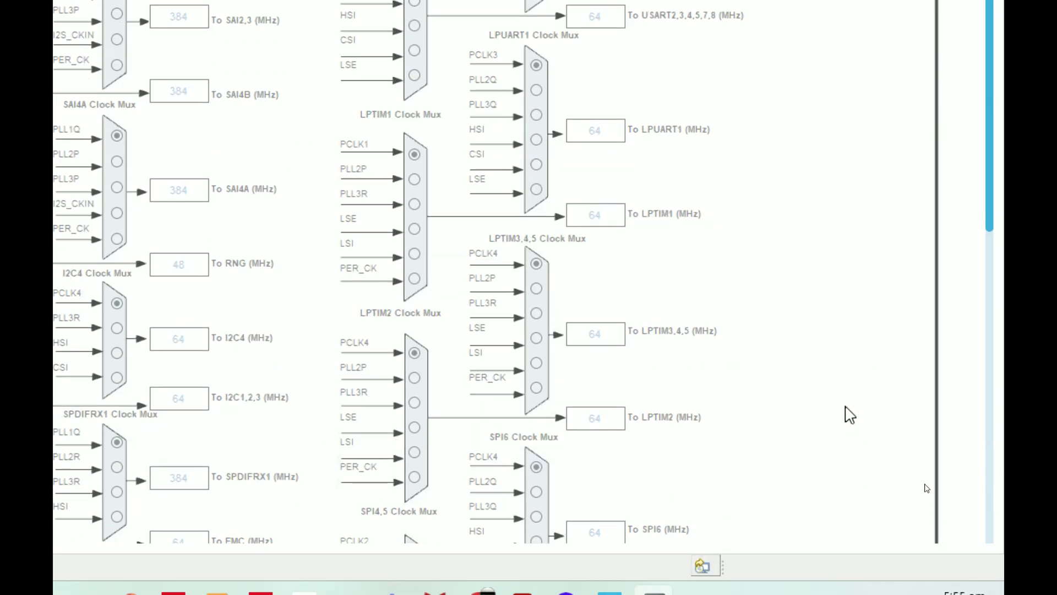
scroll(785, 253, "down", 10)
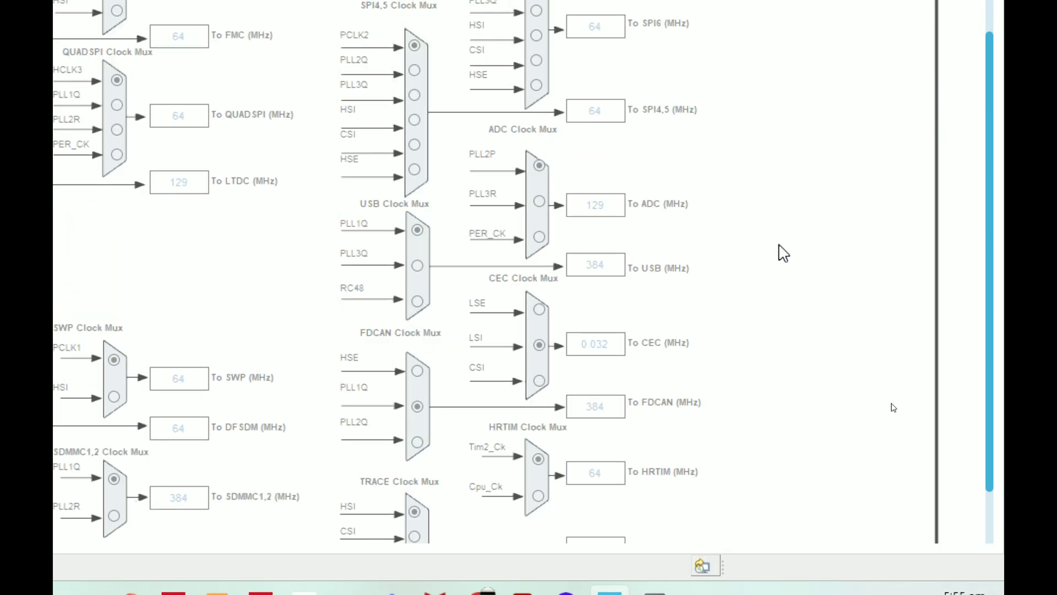
scroll(784, 254, "up", 15)
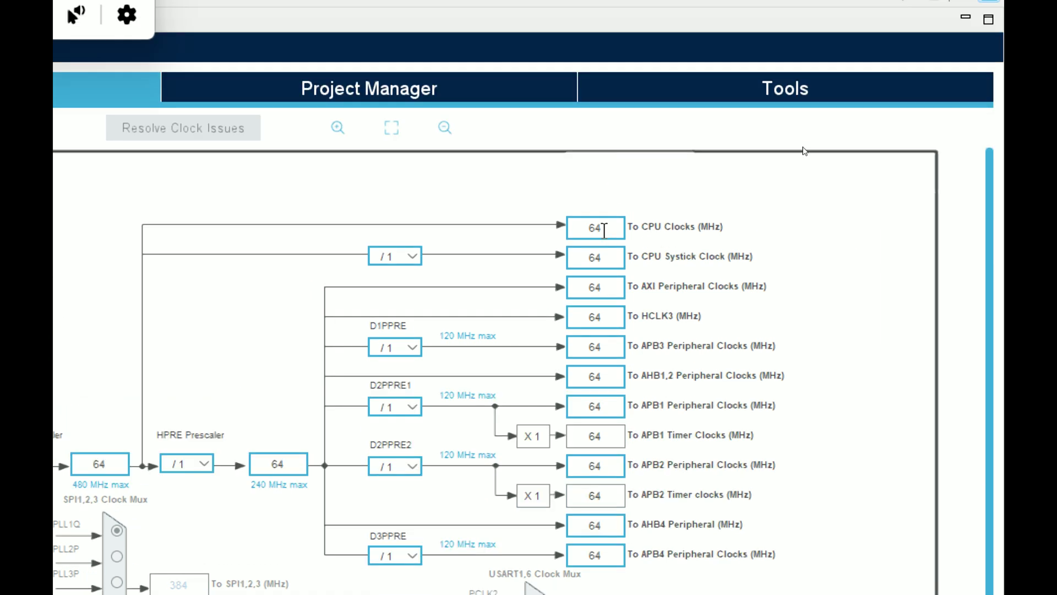
left_click_drag(603, 230, 593, 225)
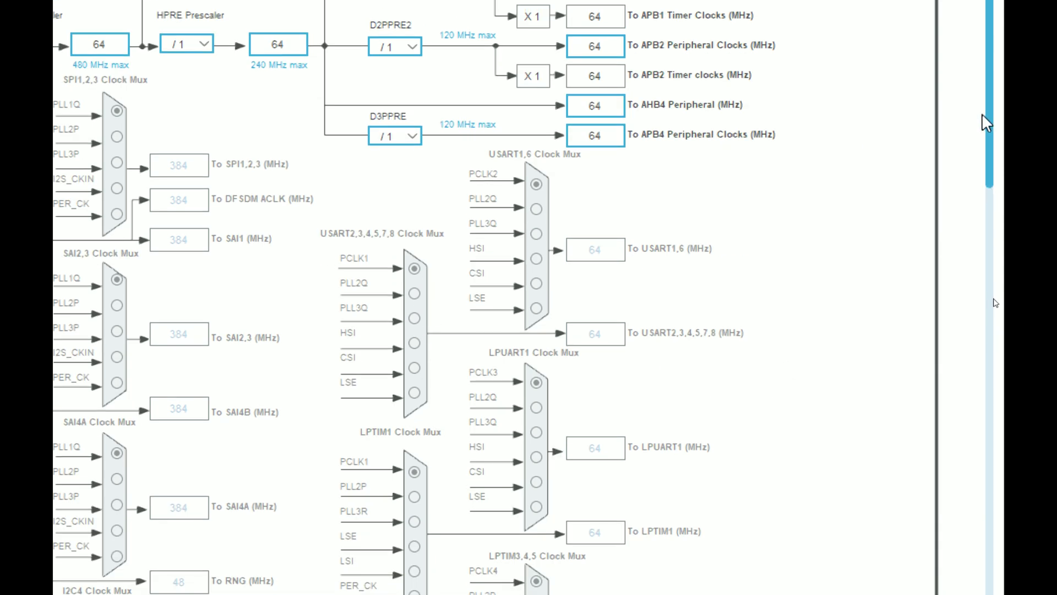
Examine the peripheral clock muxes in the clock tree, from USART1,6 and LPUART1 through SPI6 and ADC to HRTIM
left_click_drag(988, 123, 1000, 202)
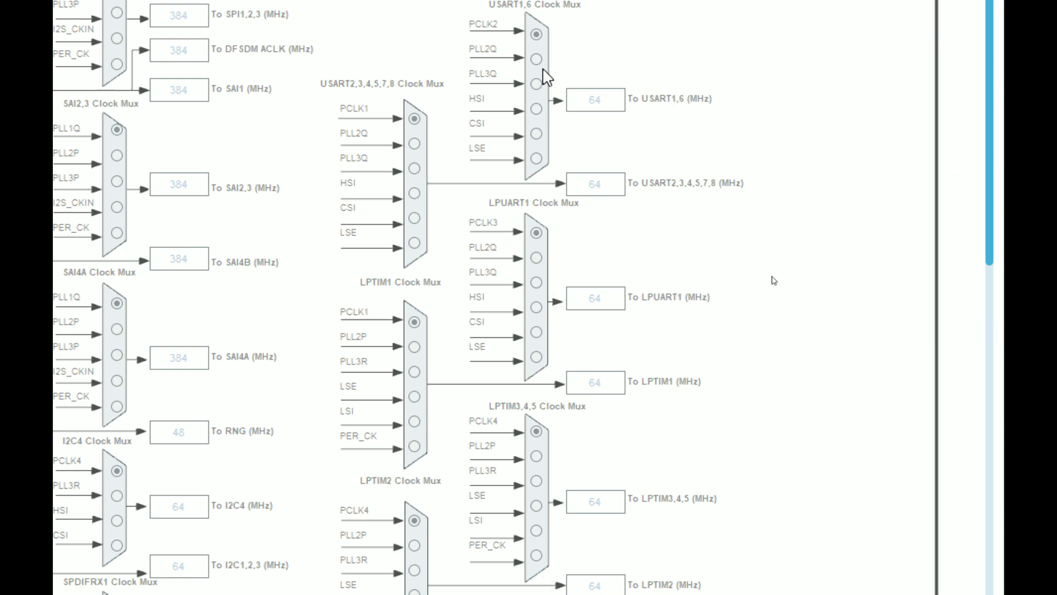
left_click_drag(989, 205, 980, 255)
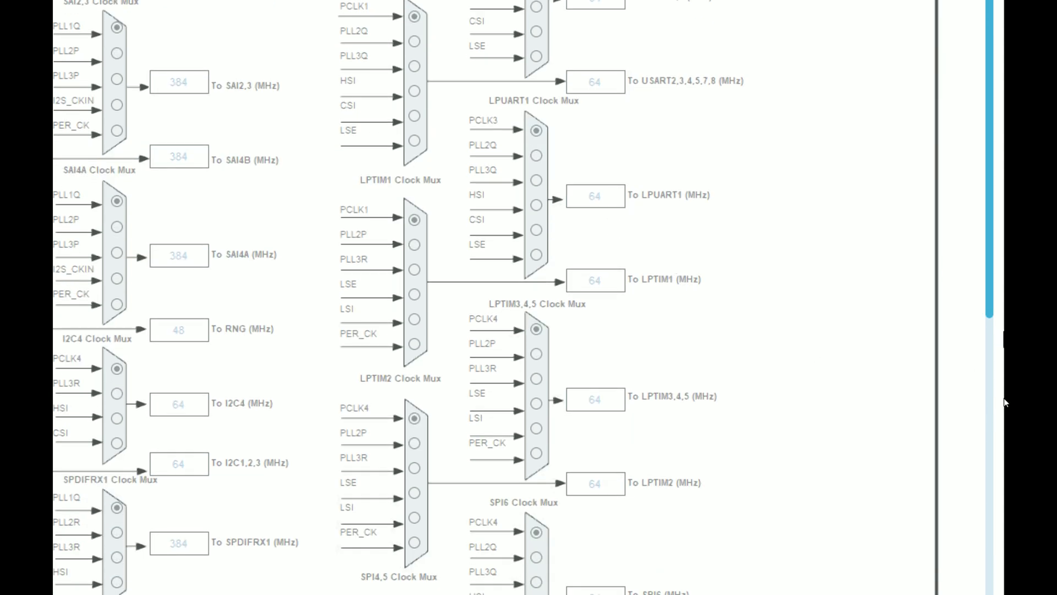
left_click_drag(990, 300, 1004, 475)
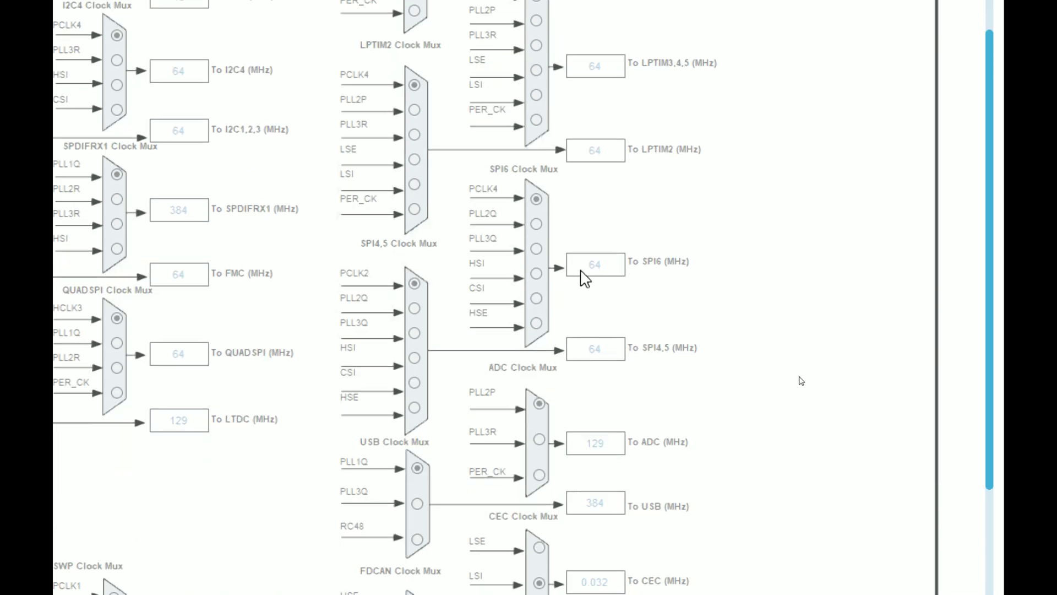
left_click_drag(996, 362, 991, 439)
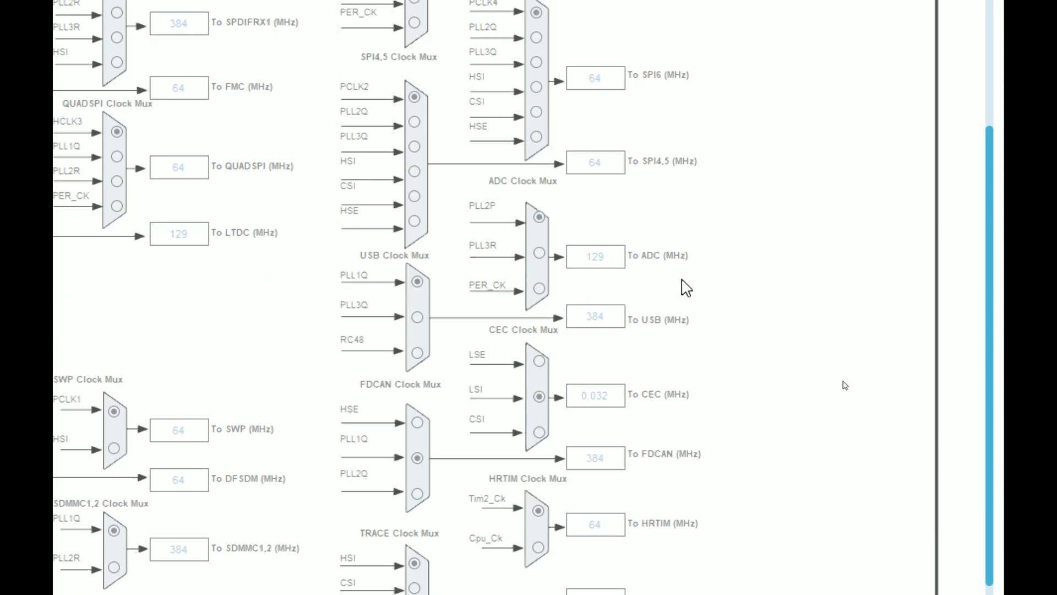
left_click_drag(986, 297, 993, 333)
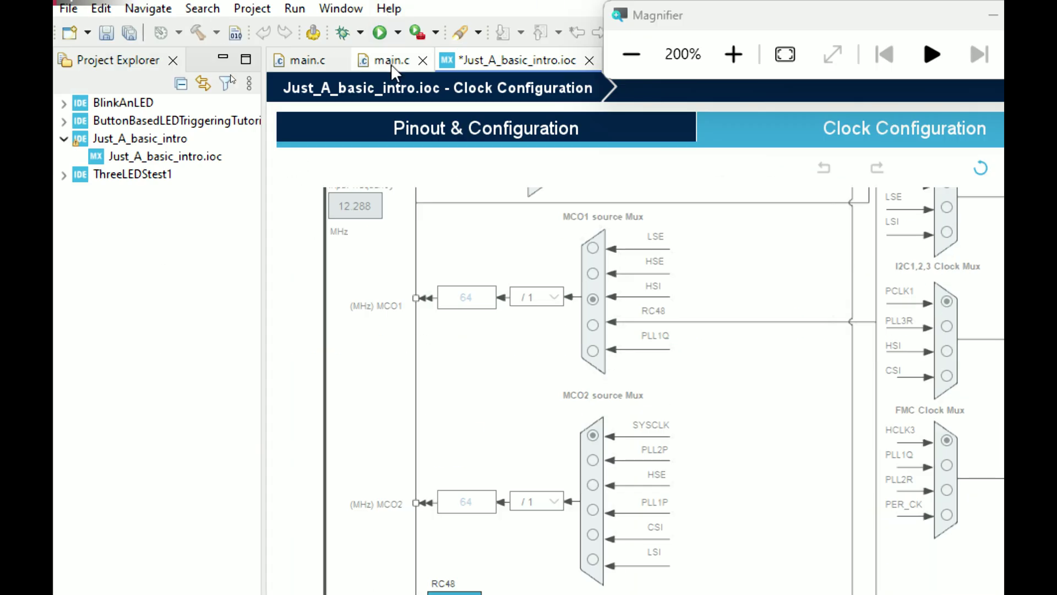
View the clock tree's source side, from the LSE, HSI and HSE inputs through the PLLs to the MCO1 source mux
scroll(497, 32, "up", 5)
scroll(497, 311, "up", 5)
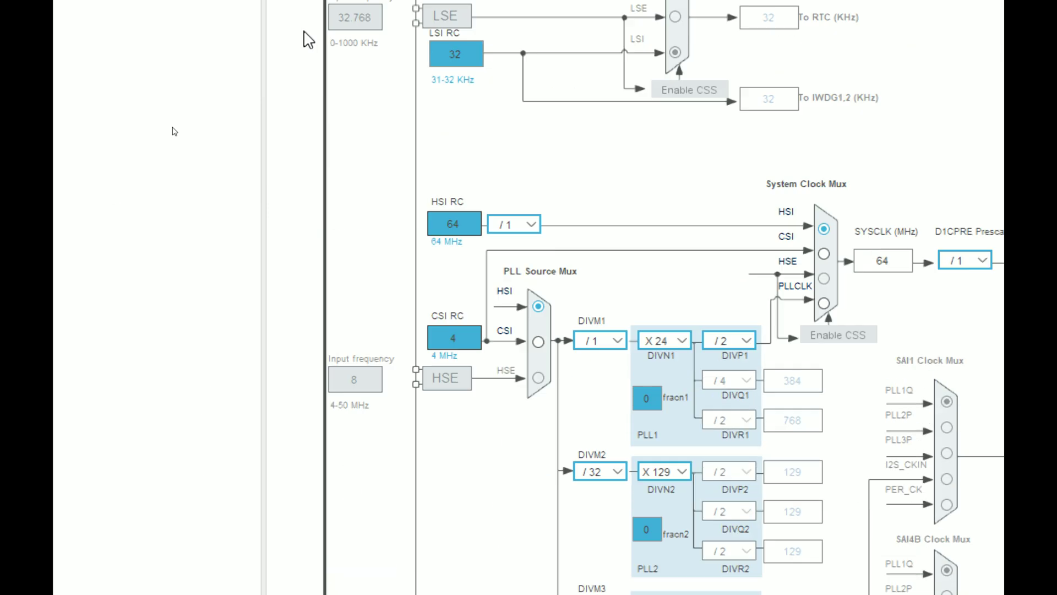
scroll(432, 479, "down", 2)
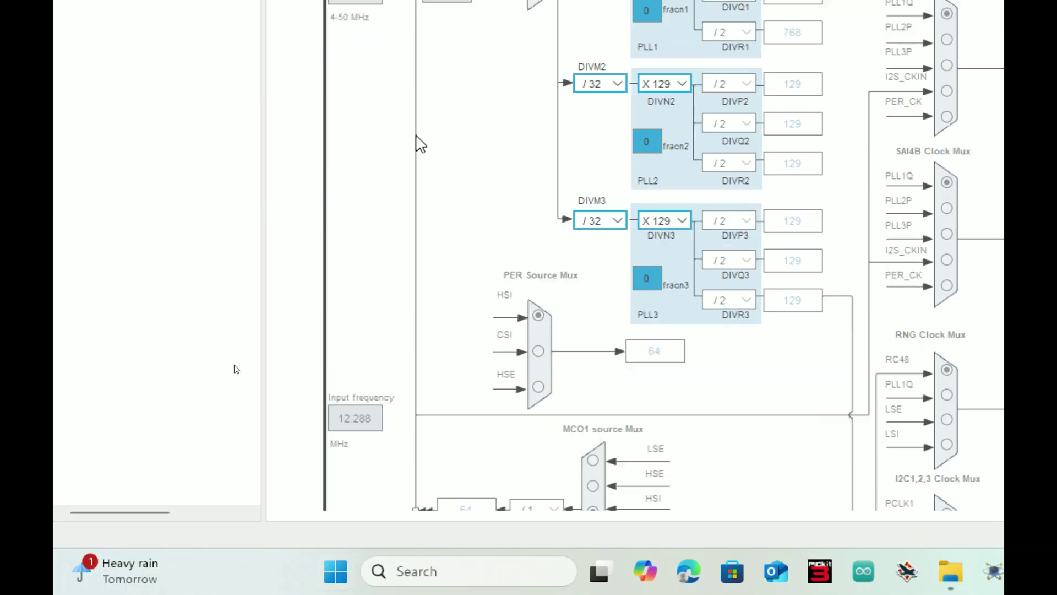
scroll(421, 144, "down", 6)
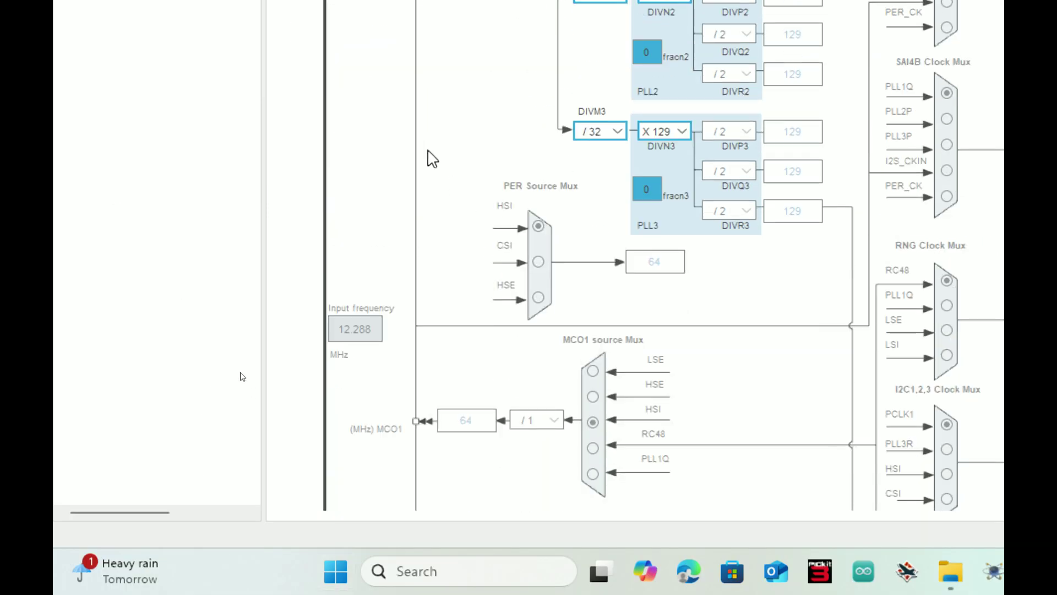
Examine the lower clock tree with the MCO2 source mux and RC48 oscillator, and return to the CPU and bus clock outputs
scroll(432, 151, "down", 15)
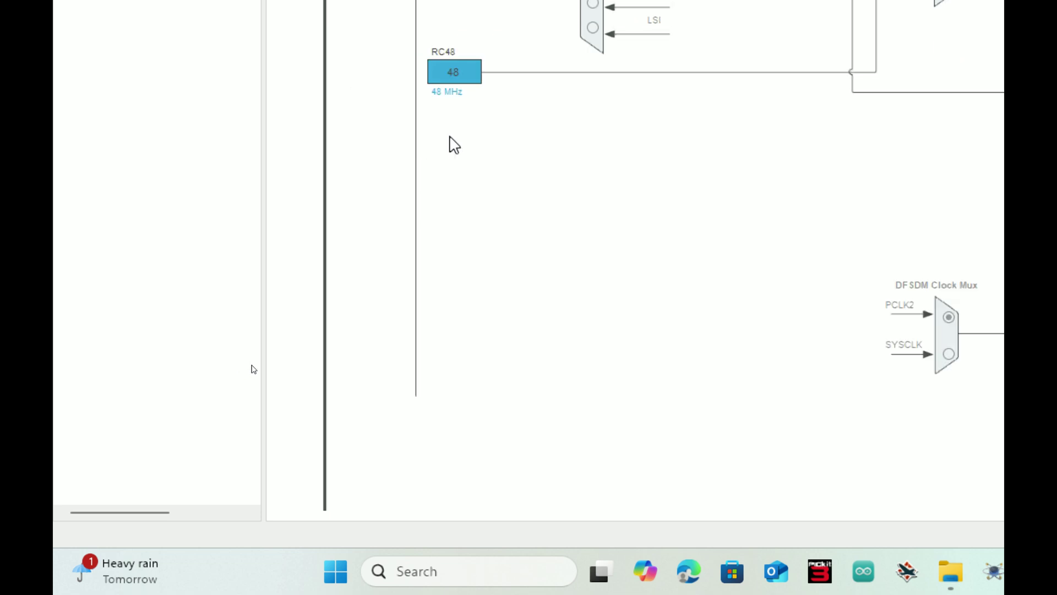
scroll(450, 142, "up", 1)
scroll(450, 141, "down", 2)
scroll(451, 166, "up", 7)
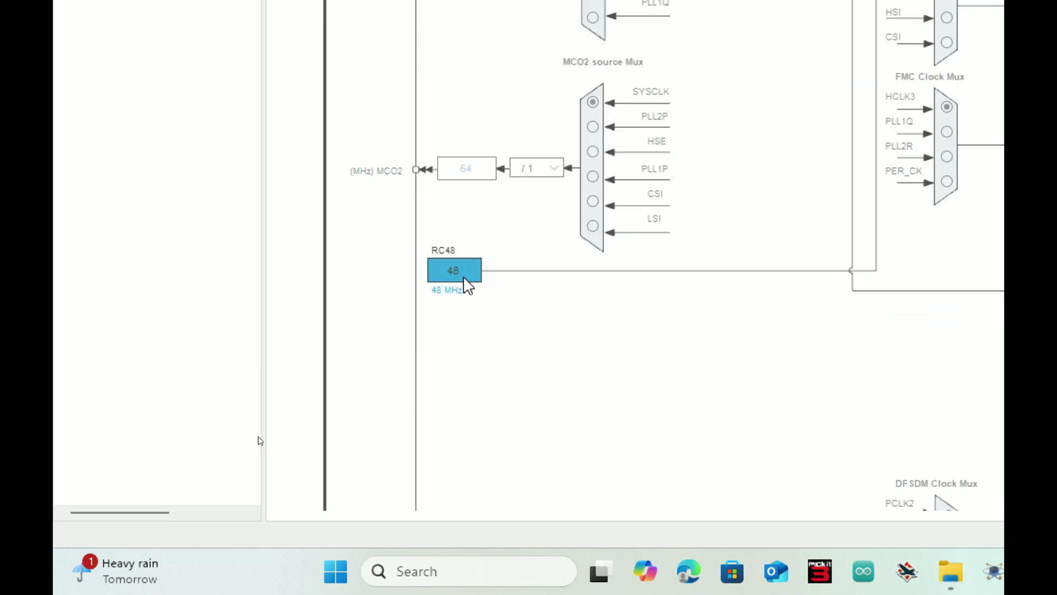
scroll(418, 278, "up", 20)
scroll(534, 406, "up", 10)
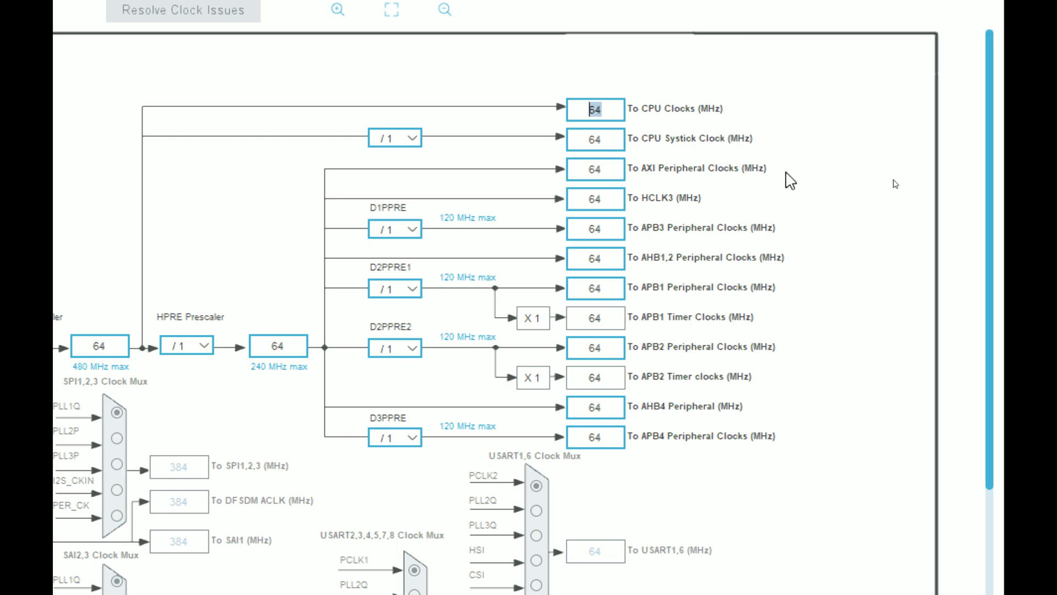
View the PLLs and the SPI and SAI clock muxes, switching the Magnifier to 100% for an overview and back to 200%
scroll(782, 249, "down", 3)
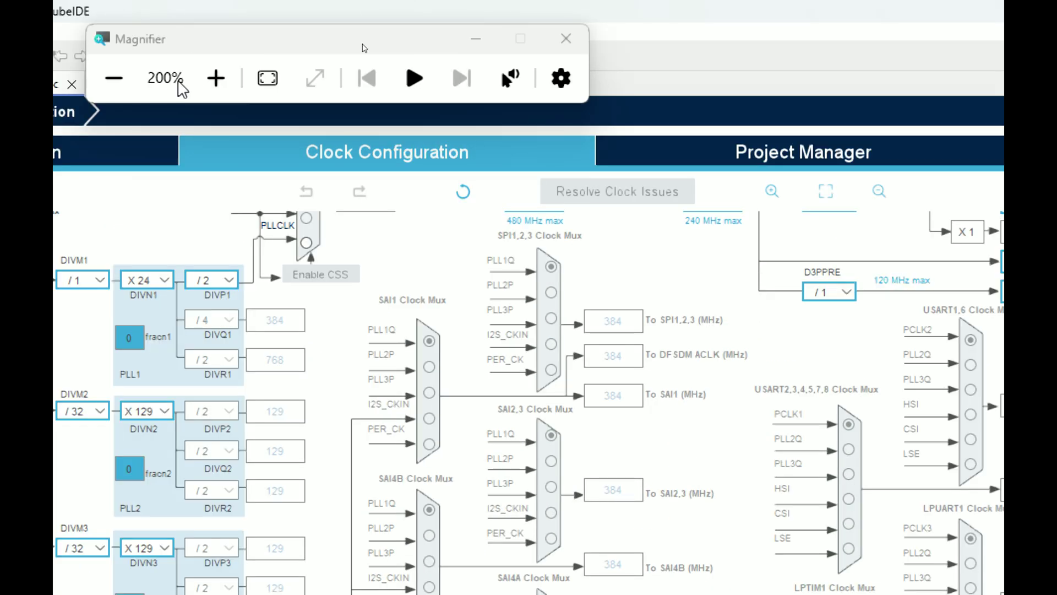
left_click(114, 78)
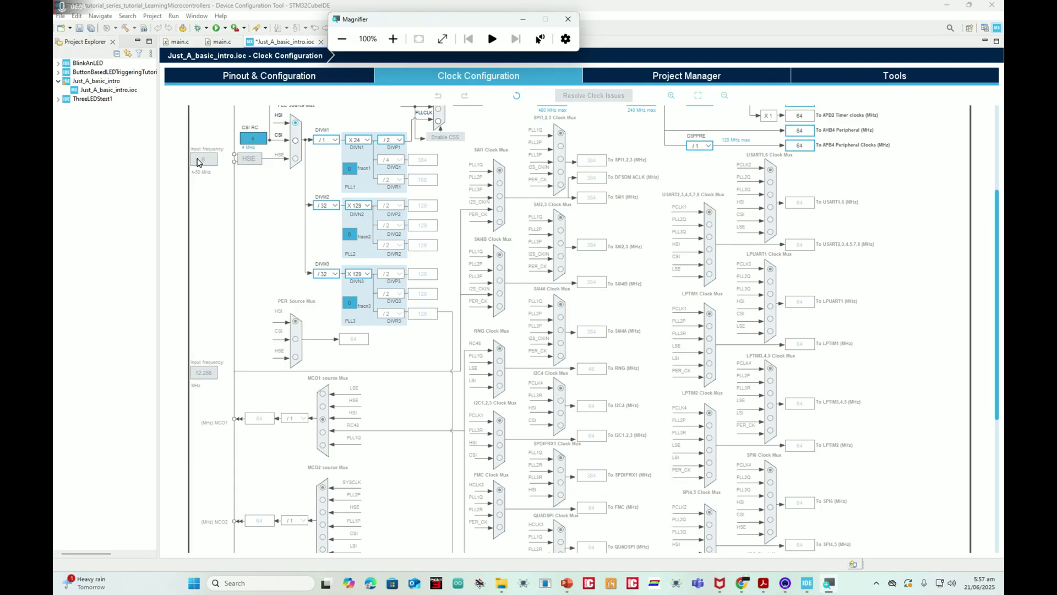
left_click(392, 39)
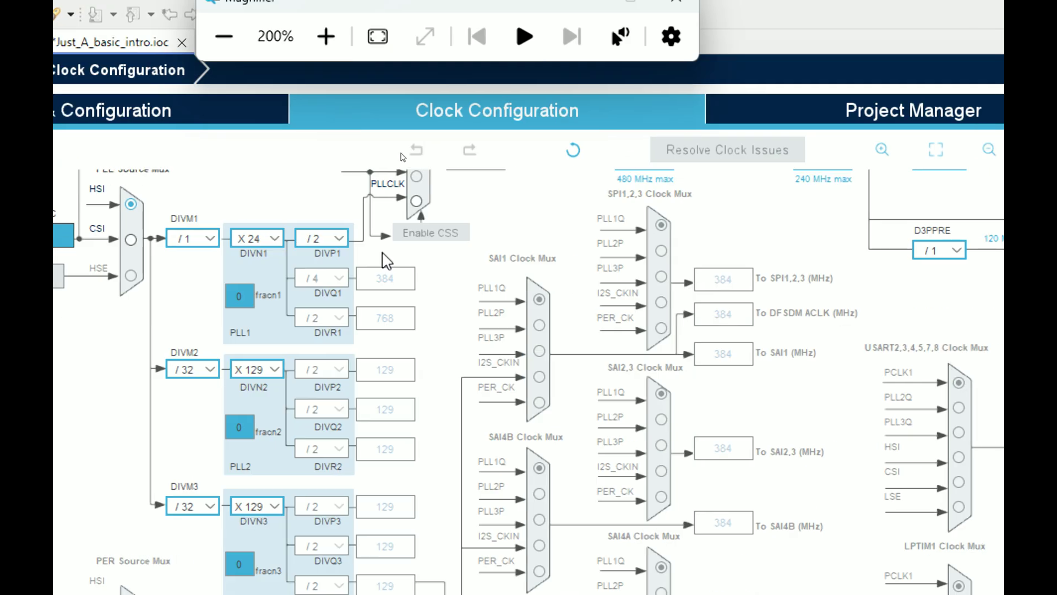
scroll(512, 245, "down", 3)
scroll(545, 242, "up", 3)
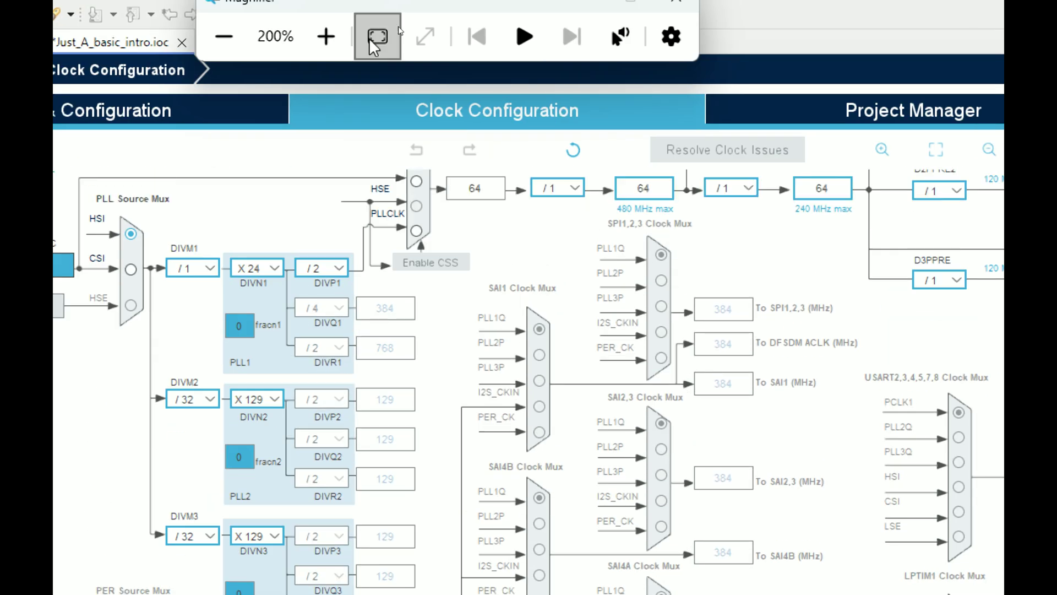
Reset the Magnifier to 100% and return to the chip's pinout and configuration view
left_click(224, 36)
left_click(317, 76)
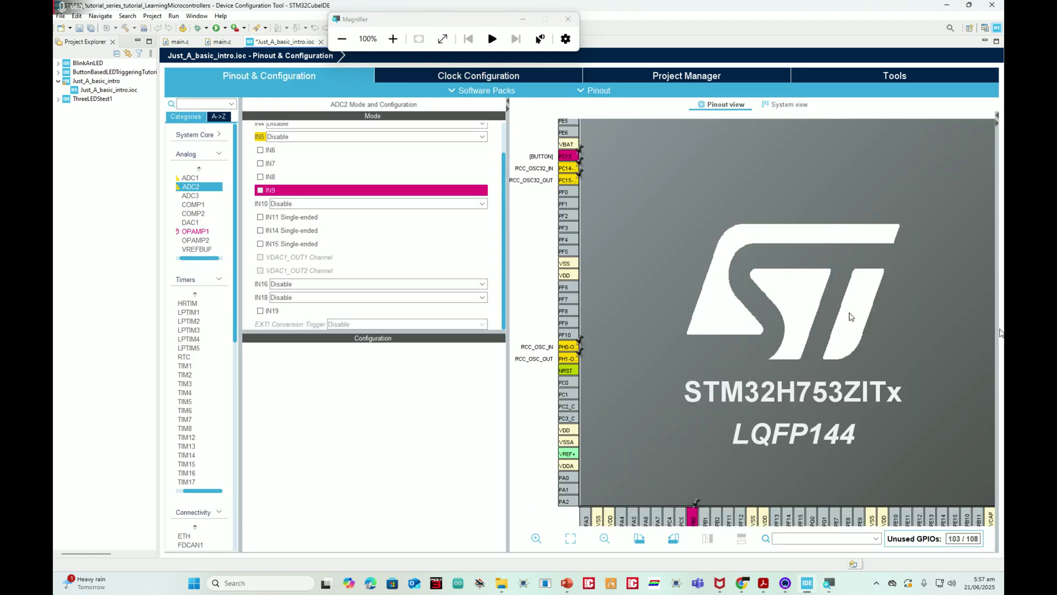
scroll(680, 318, "down", 2)
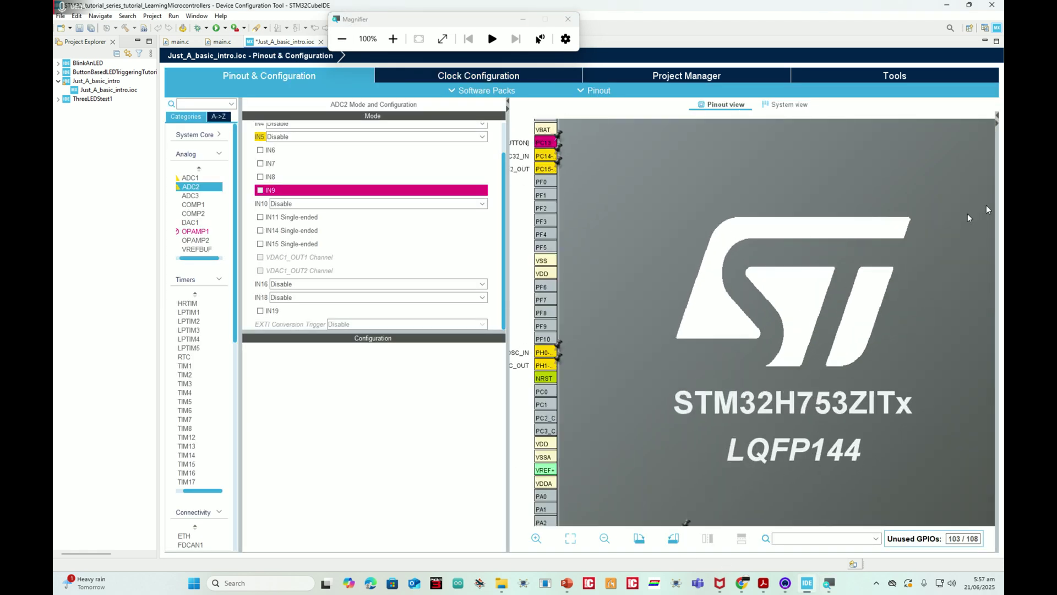